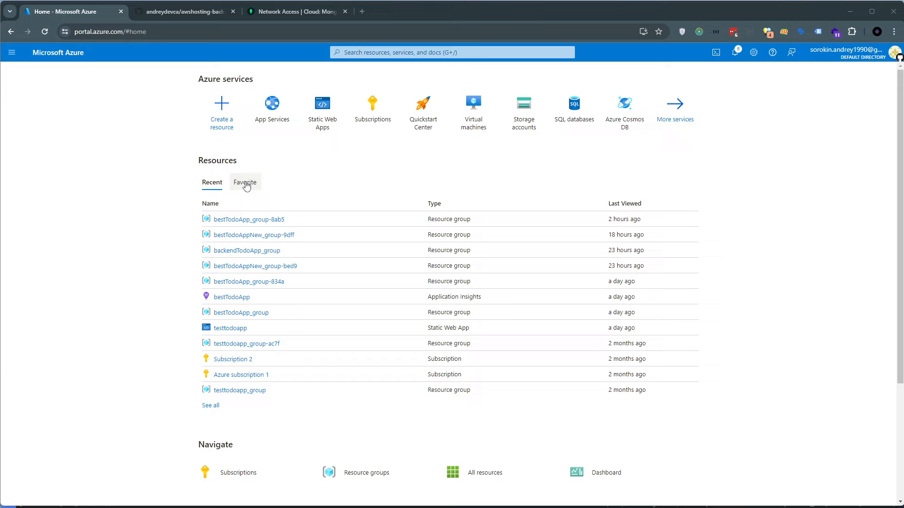
double_click(206, 162)
click(289, 167)
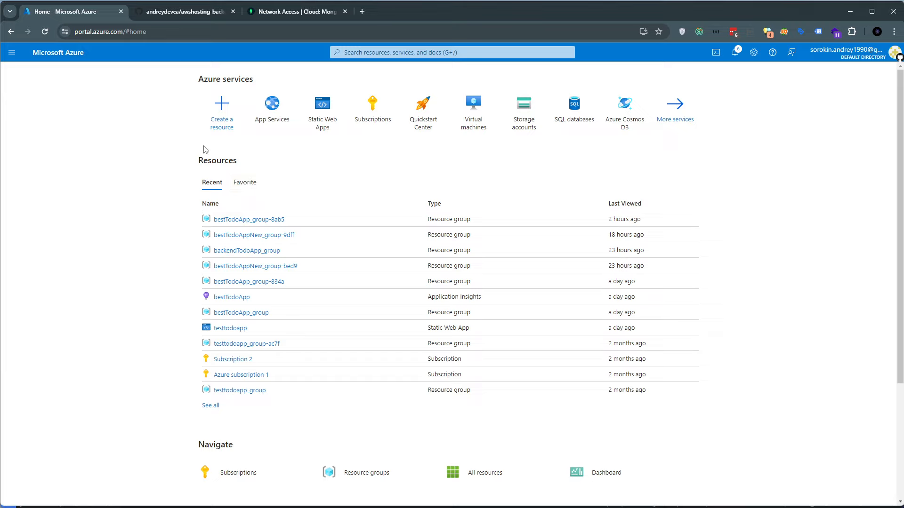
Switch to the GitHub page of the awshosting-backend repository and check its branches, staying on the azure branch
click(181, 13)
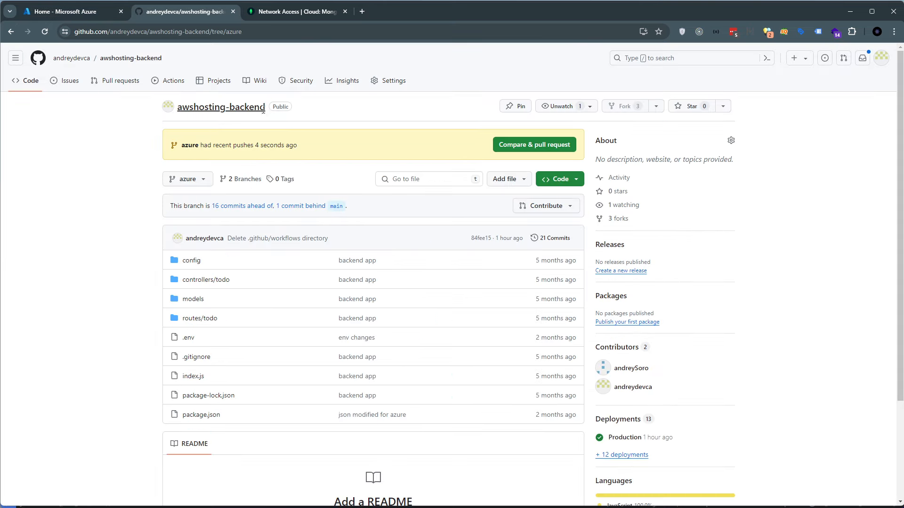
drag(265, 111, 167, 110)
click(183, 122)
click(191, 183)
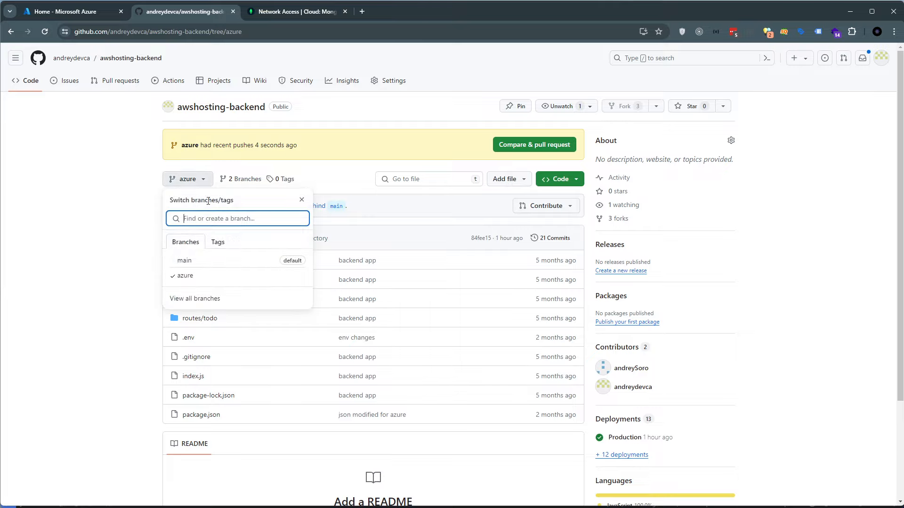
click(126, 227)
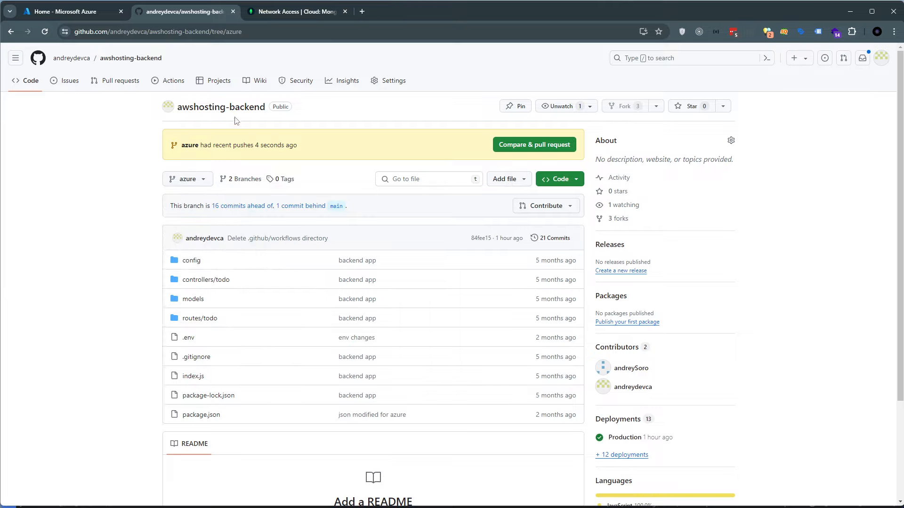
drag(175, 108, 268, 108)
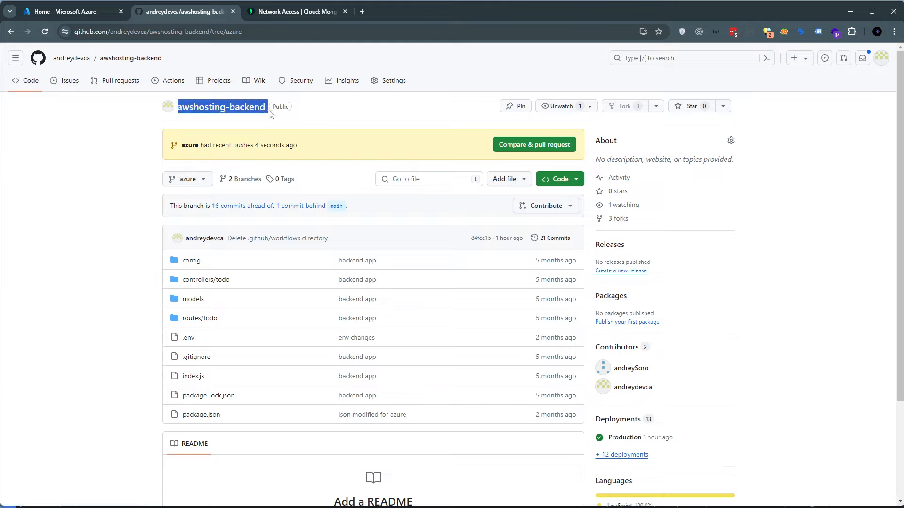
click(186, 179)
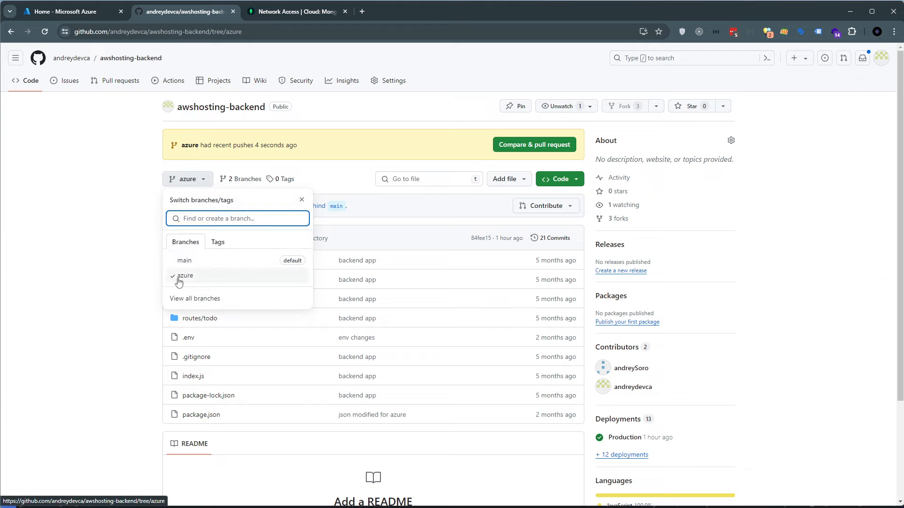
click(181, 275)
Return to the Azure portal, search for "app serv", open App Services and start creating a new Web App
click(90, 12)
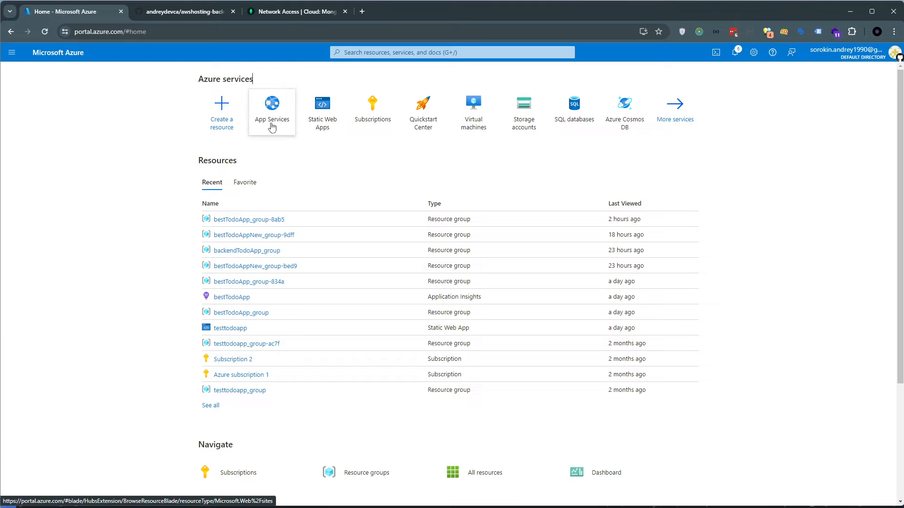
click(361, 52)
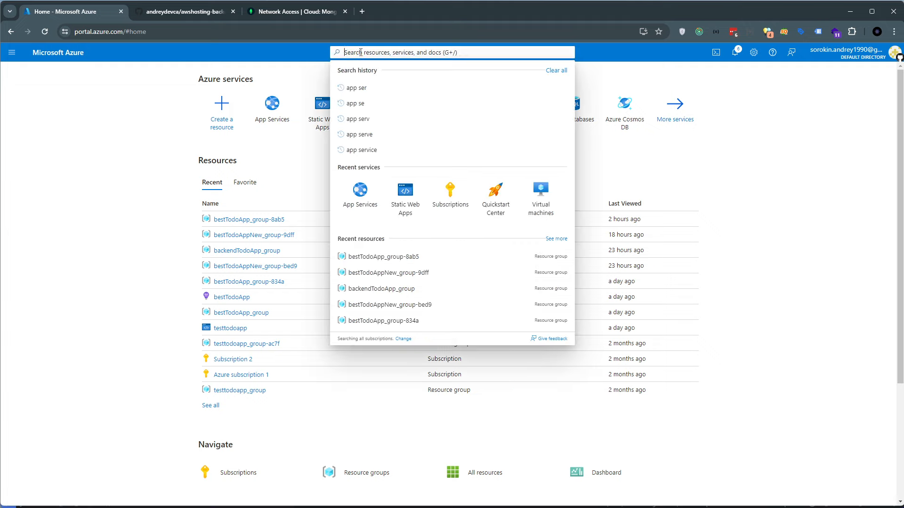
text(app serv)
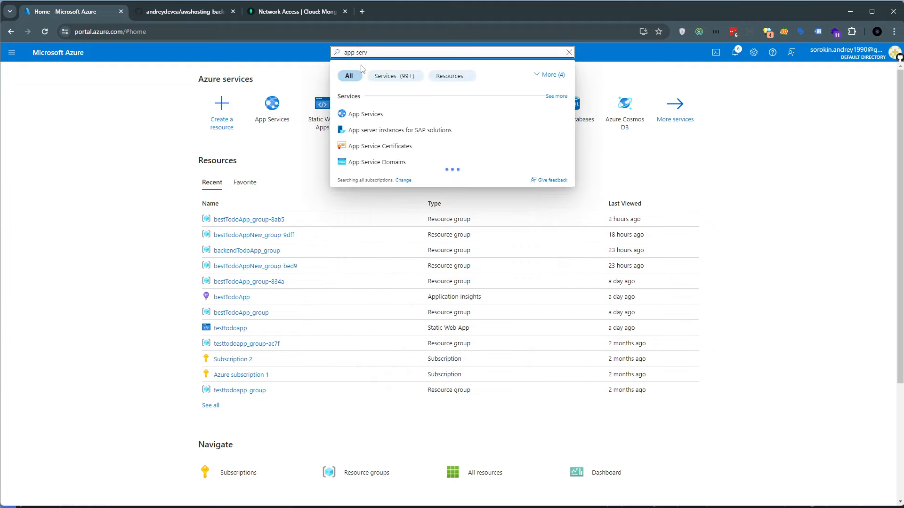
click(353, 115)
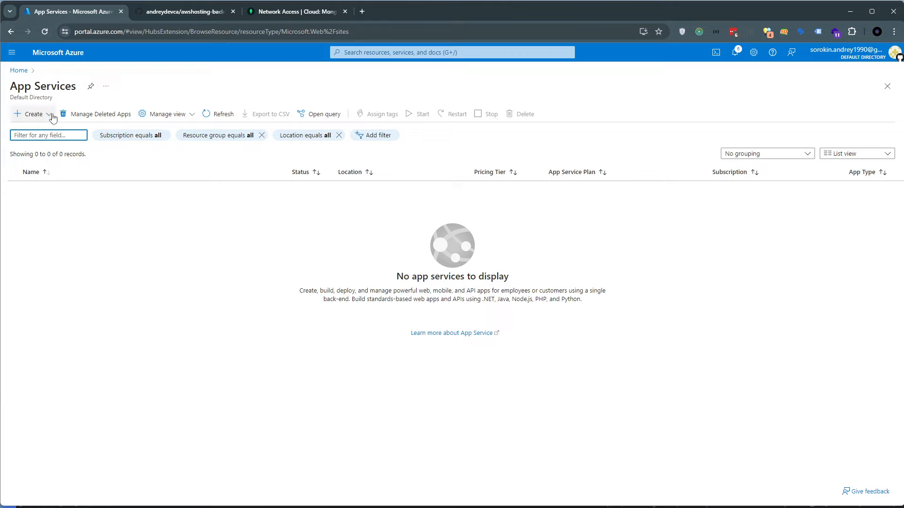
click(28, 114)
click(36, 136)
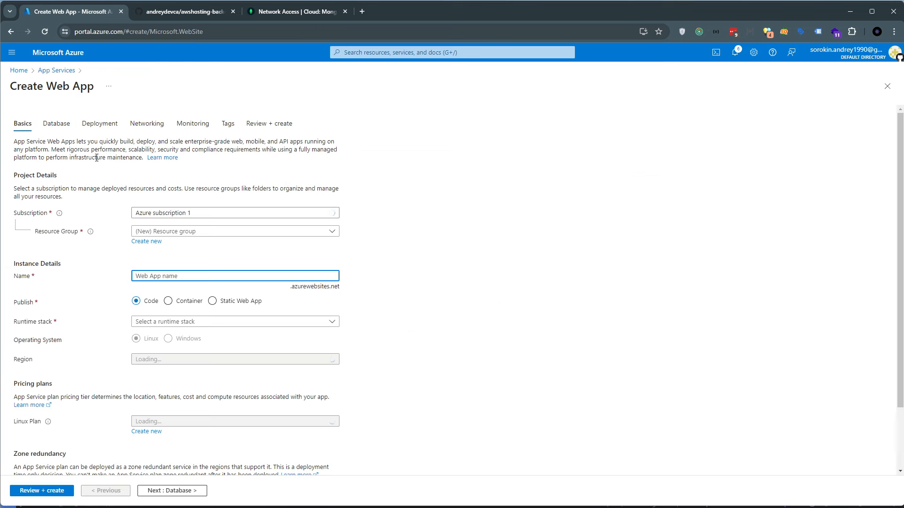
Examine the Basics settings of the new web app, from project and instance details to pricing plans and zone redundancy
scroll(93, 175, down, 1)
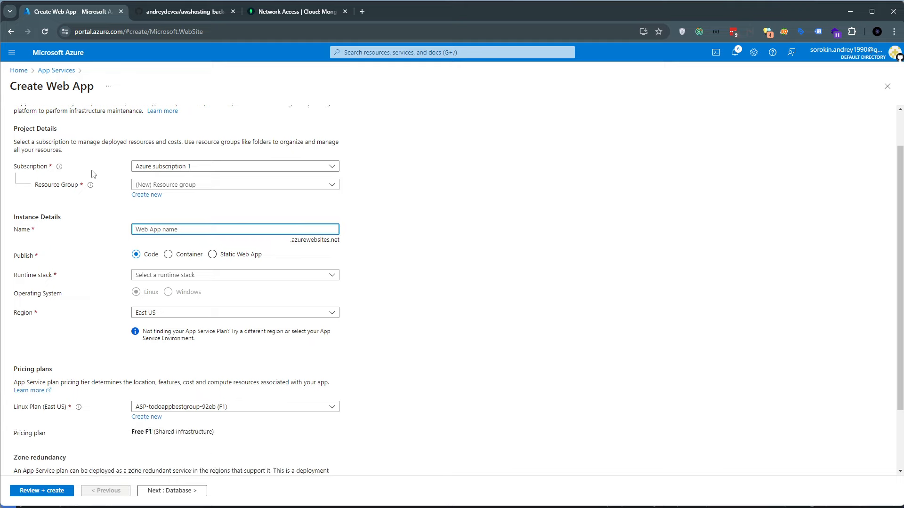
scroll(93, 175, up, 1)
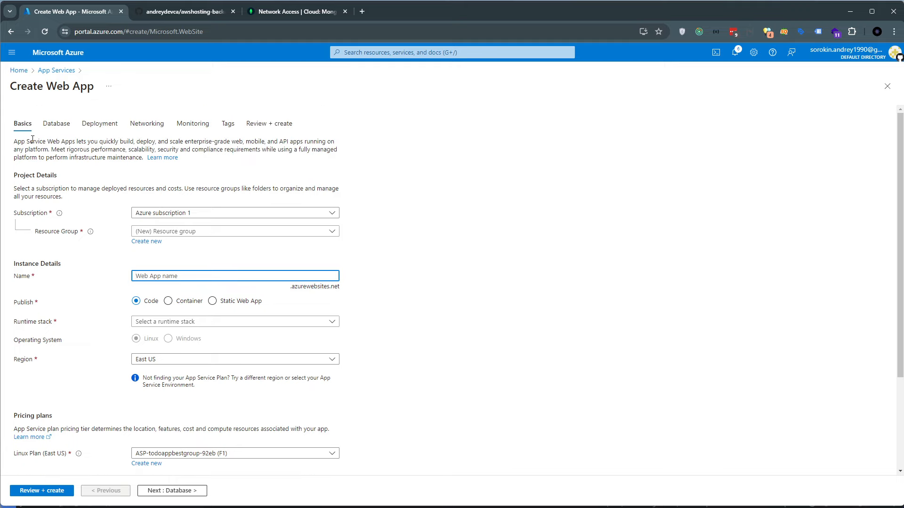
scroll(89, 189, down, 2)
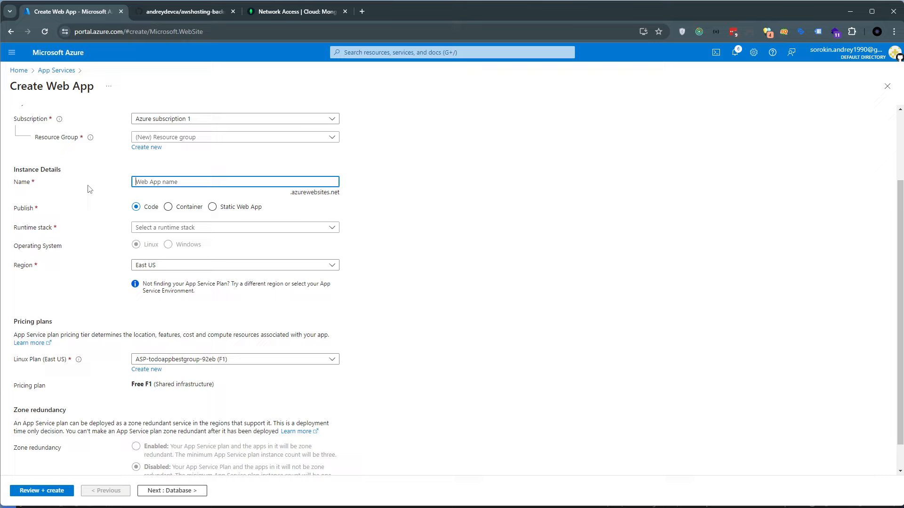
scroll(121, 441, up, 2)
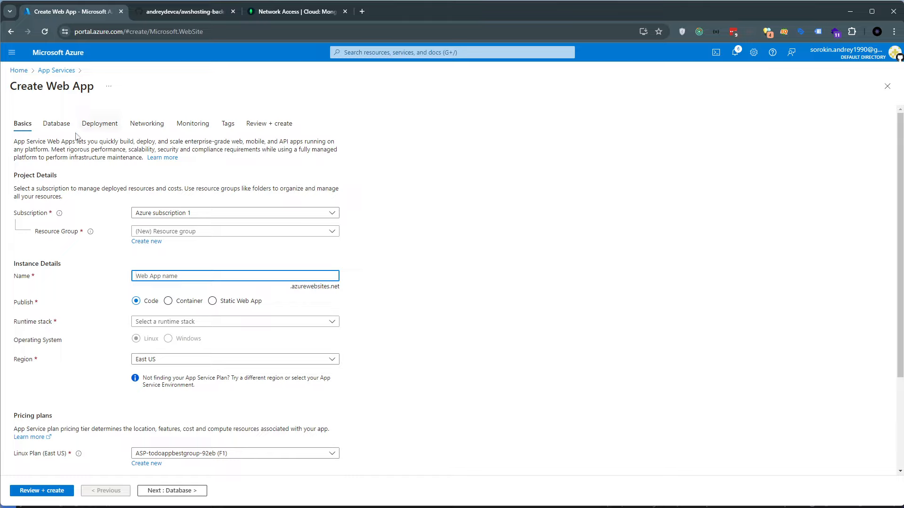
scroll(50, 365, down, 1)
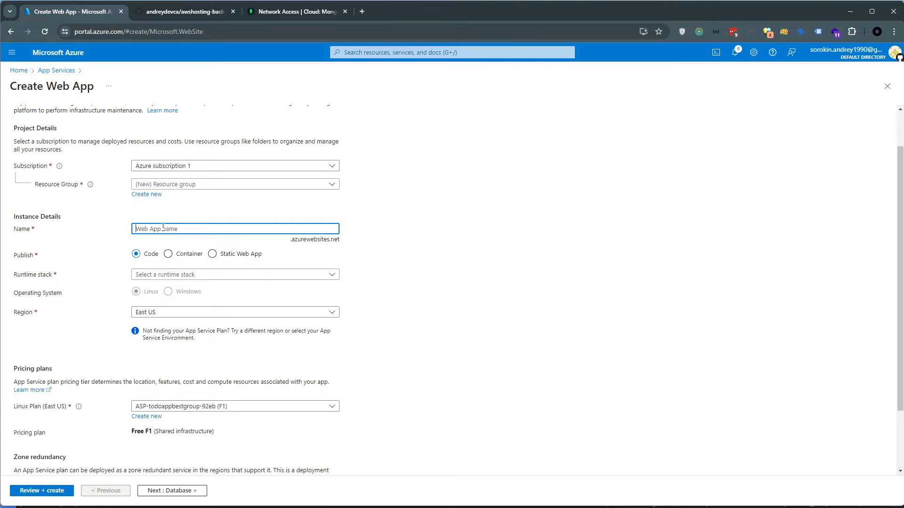
scroll(129, 279, up, 1)
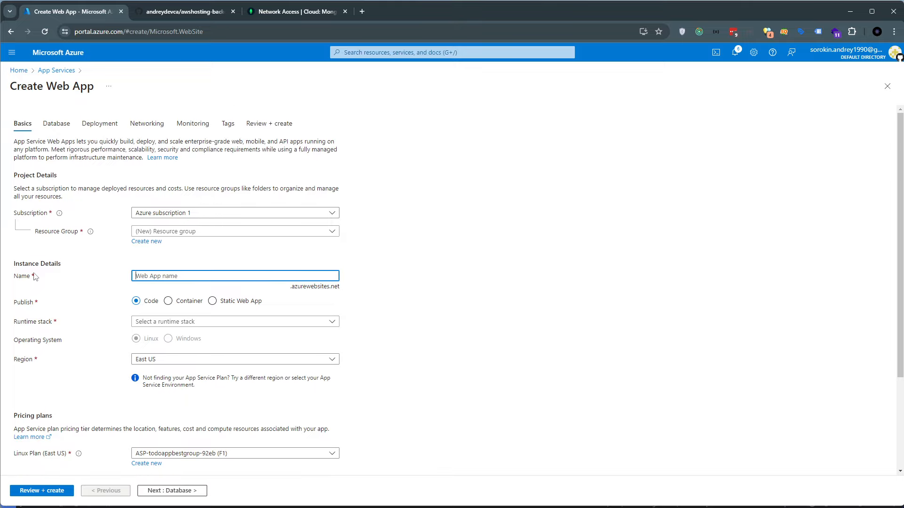
drag(33, 277, 18, 277)
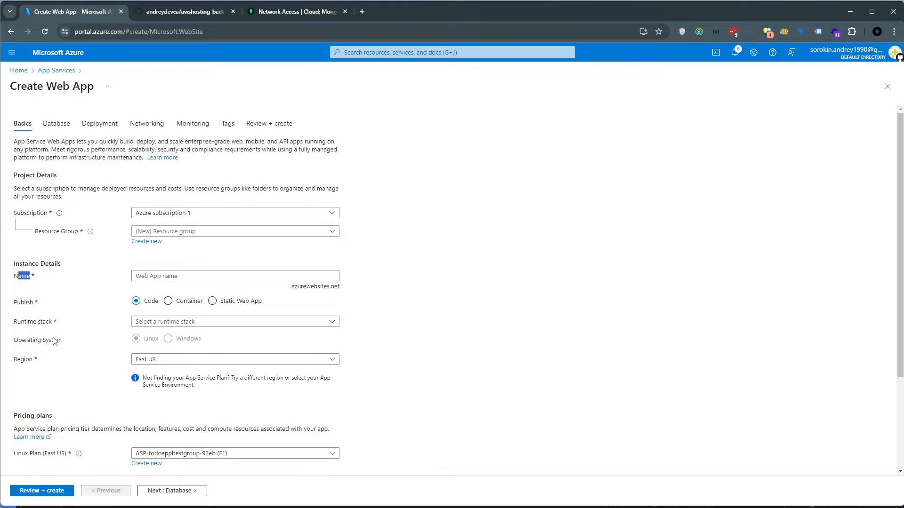
scroll(56, 341, down, 3)
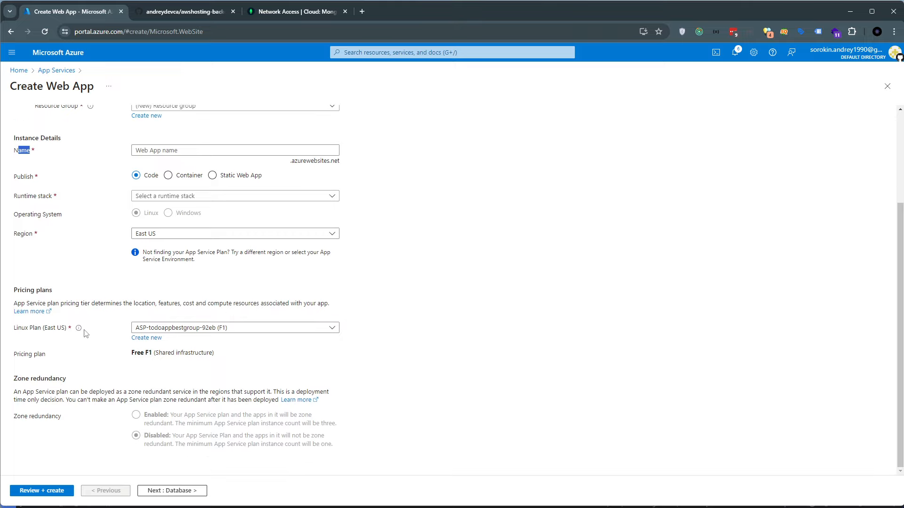
scroll(87, 335, up, 3)
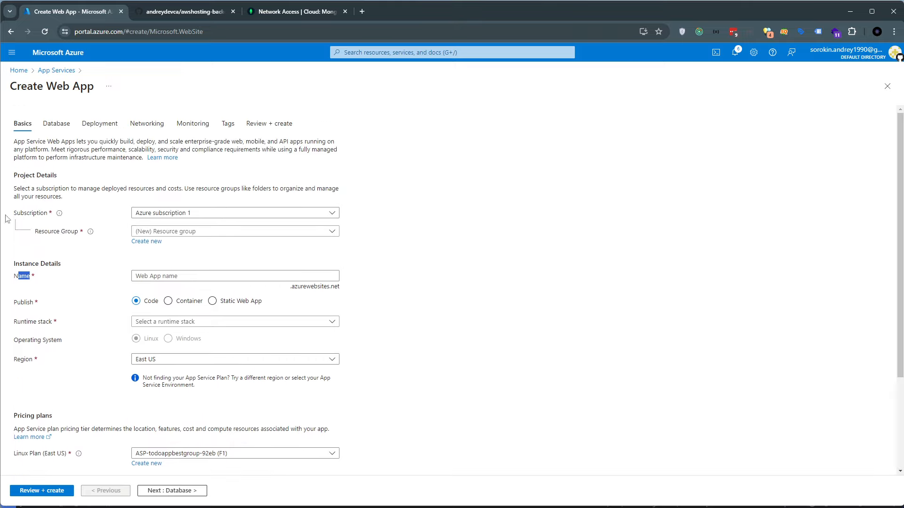
scroll(64, 222, down, 1)
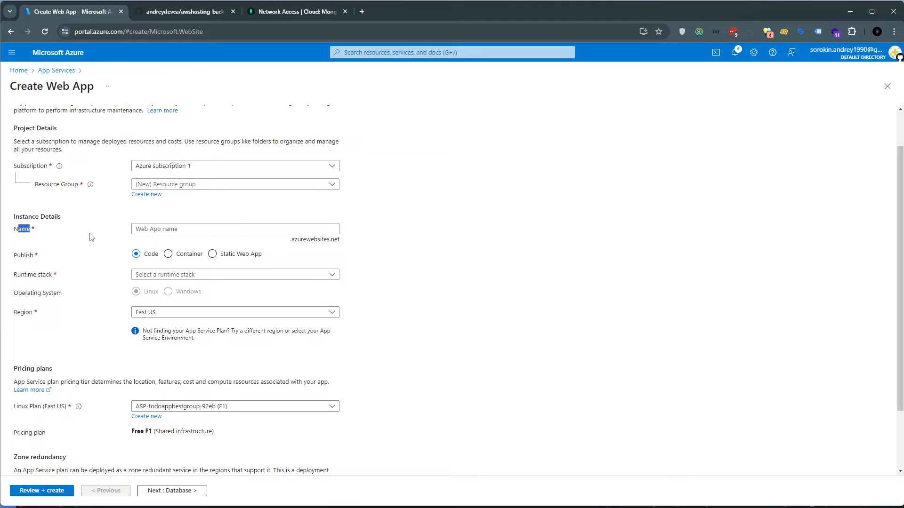
scroll(73, 176, up, 1)
drag(43, 149, 76, 383)
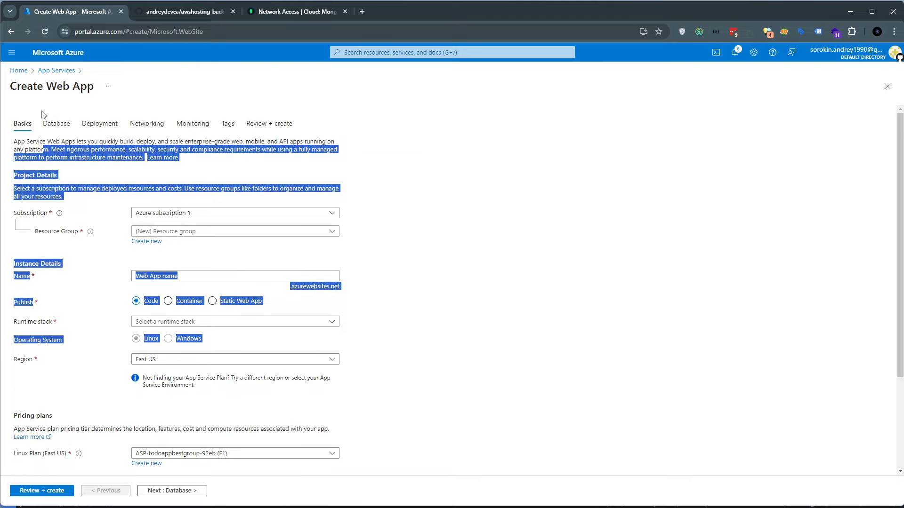
Look through the web app's Database, Deployment and Networking settings and return to the Basics settings
click(59, 123)
click(99, 124)
click(141, 123)
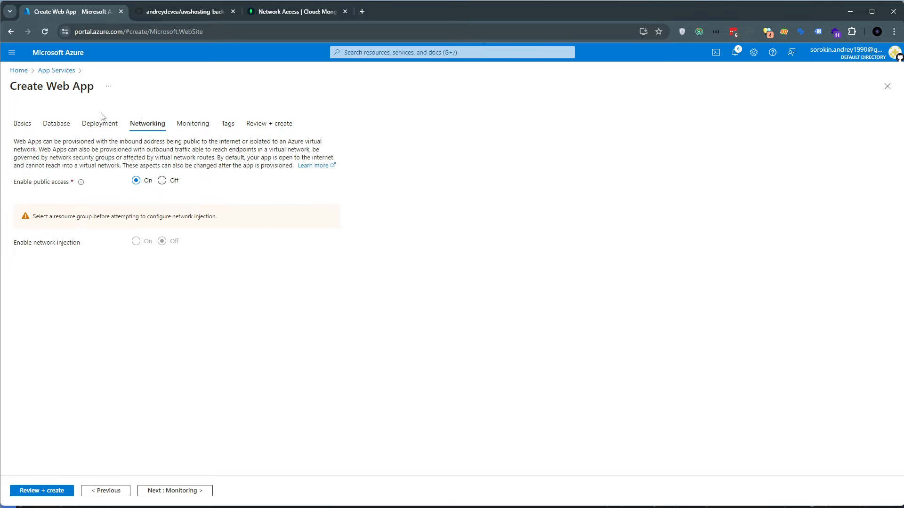
click(57, 123)
click(22, 124)
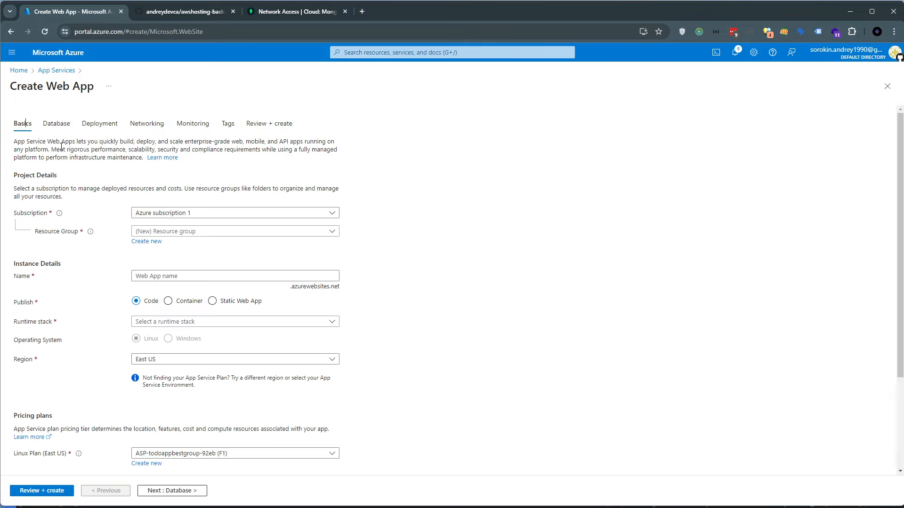
Name the web app bestTodoApp and check the resource group choices, keeping the proposed new group
click(301, 276)
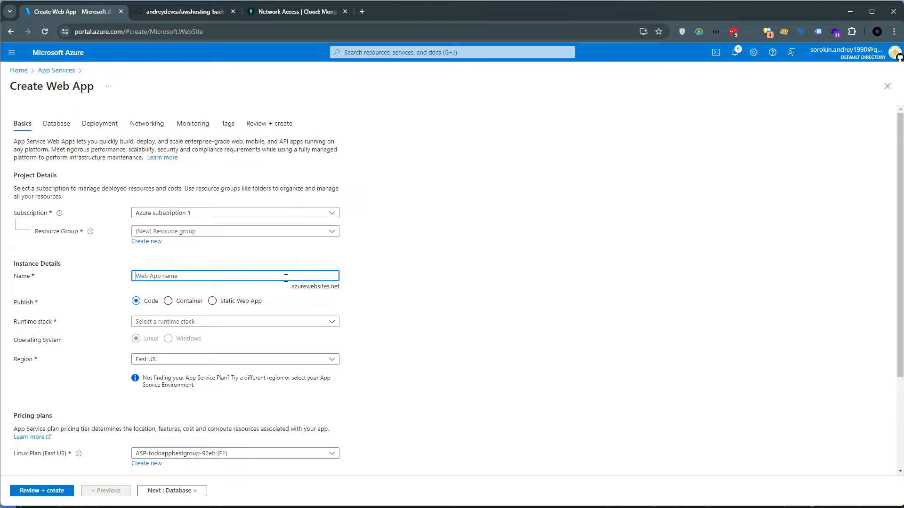
text(bestATodoApp)
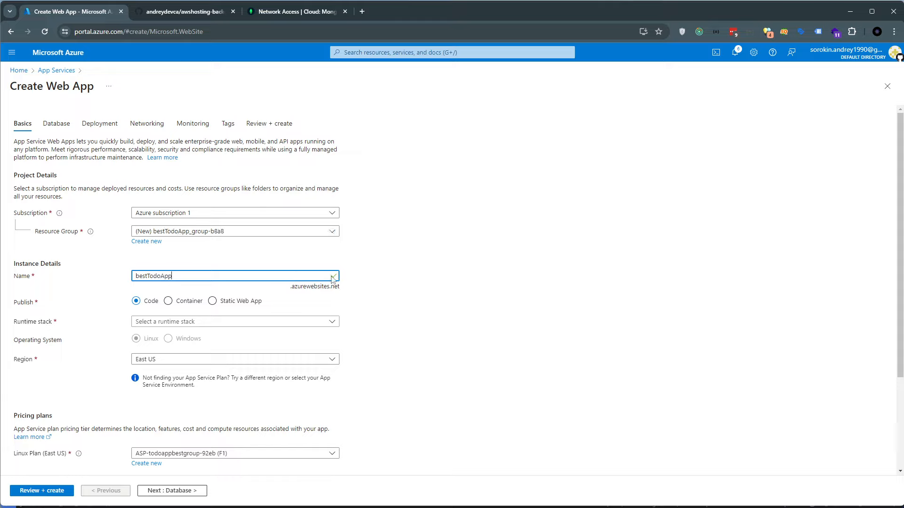
click(336, 285)
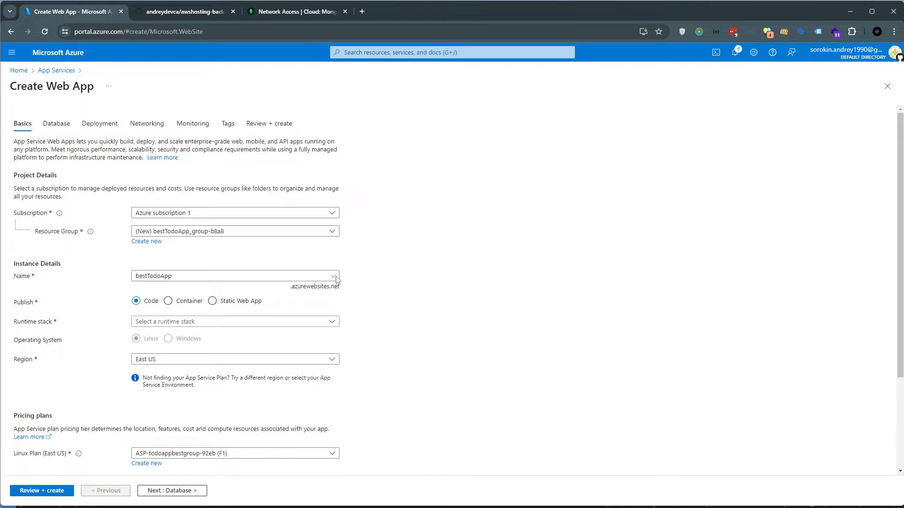
drag(226, 277, 130, 276)
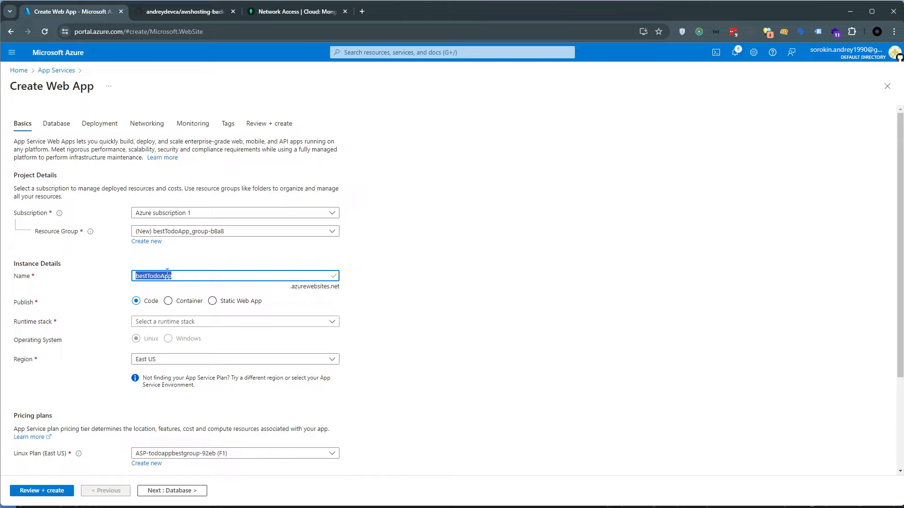
drag(292, 288, 340, 288)
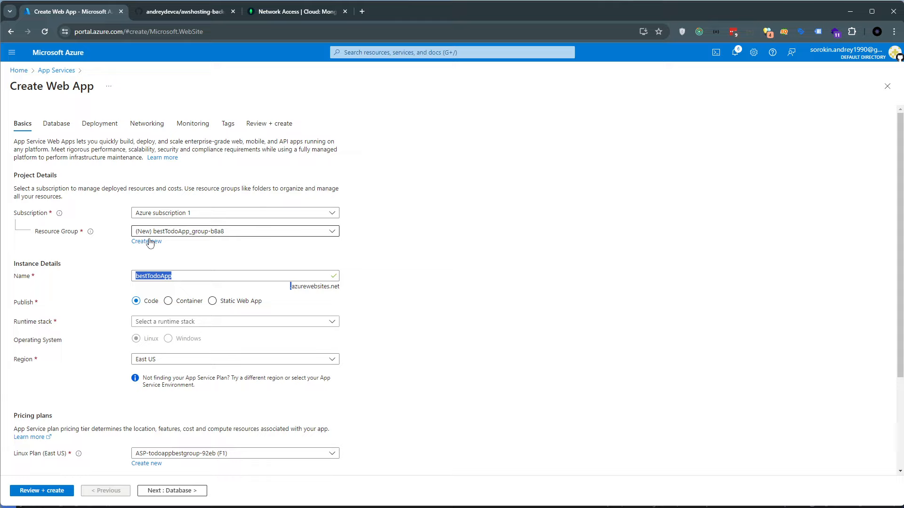
double_click(163, 277)
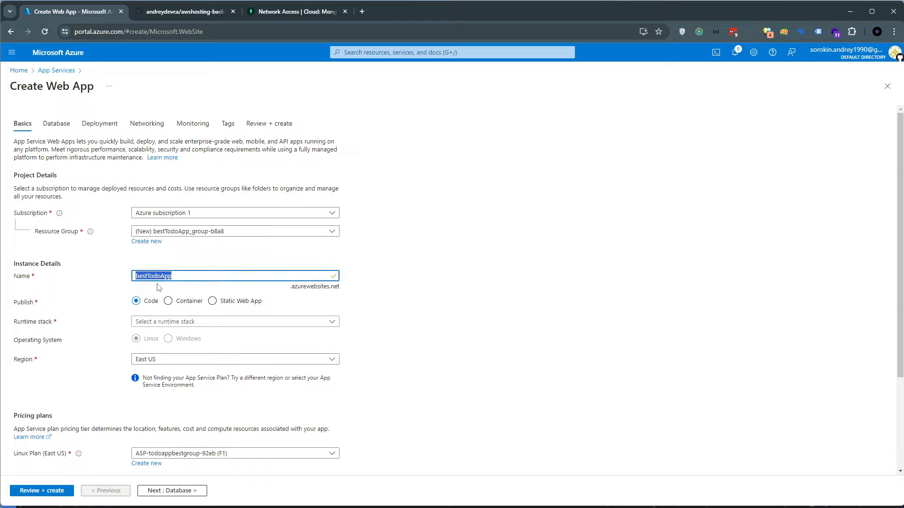
click(298, 236)
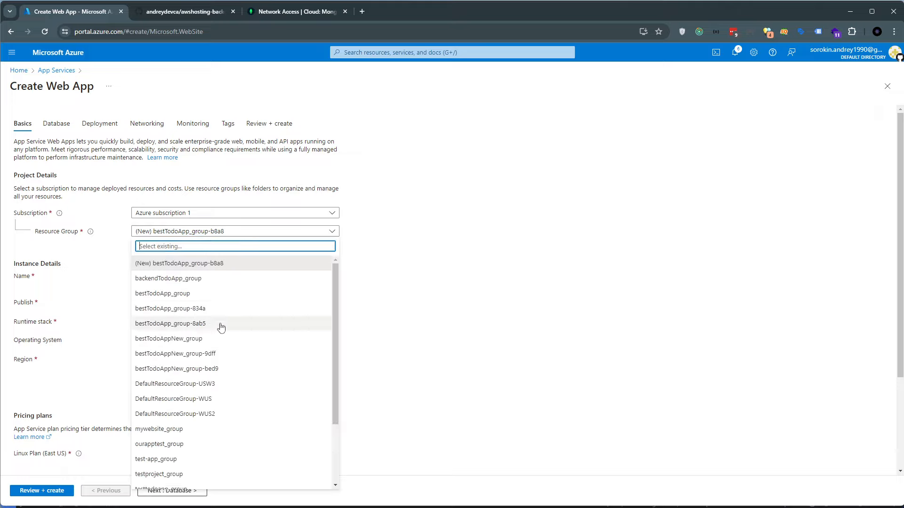
click(121, 243)
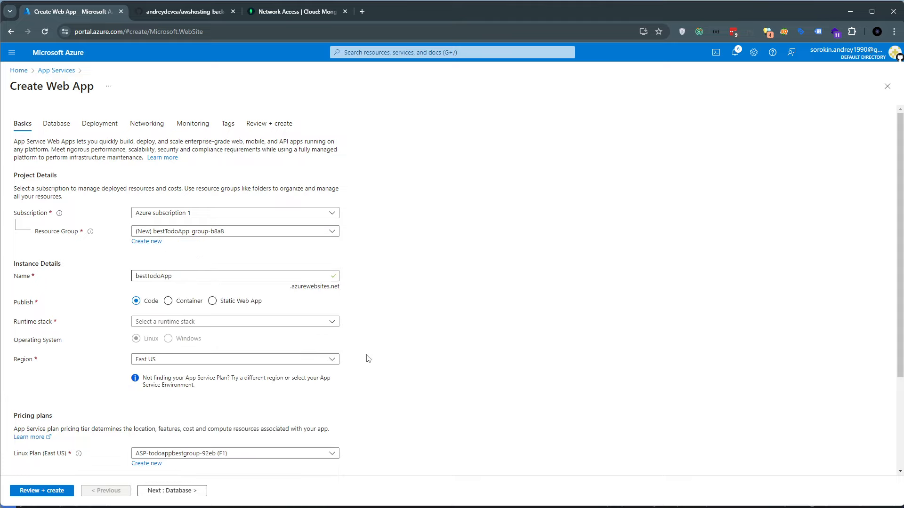
Set the runtime stack to Node 20 LTS, keeping the region as East US
scroll(366, 354, down, 2)
click(231, 228)
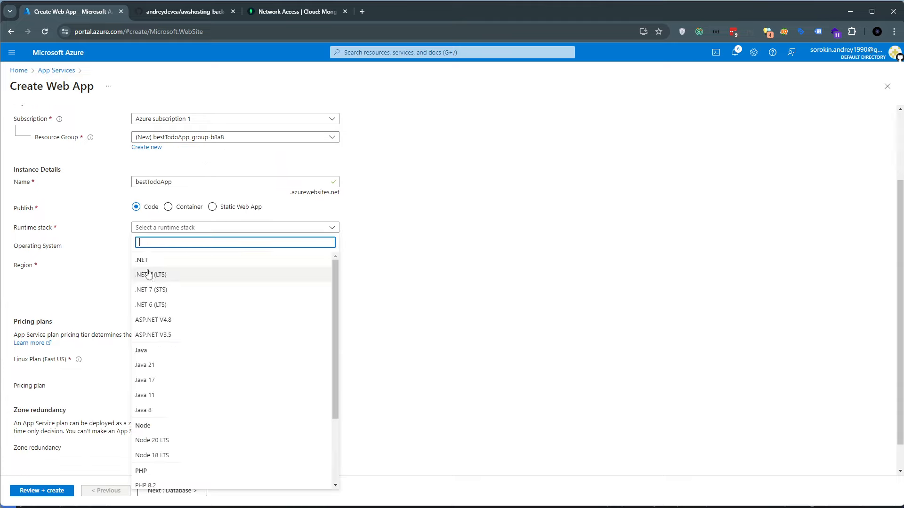
click(155, 443)
scroll(393, 323, down, 1)
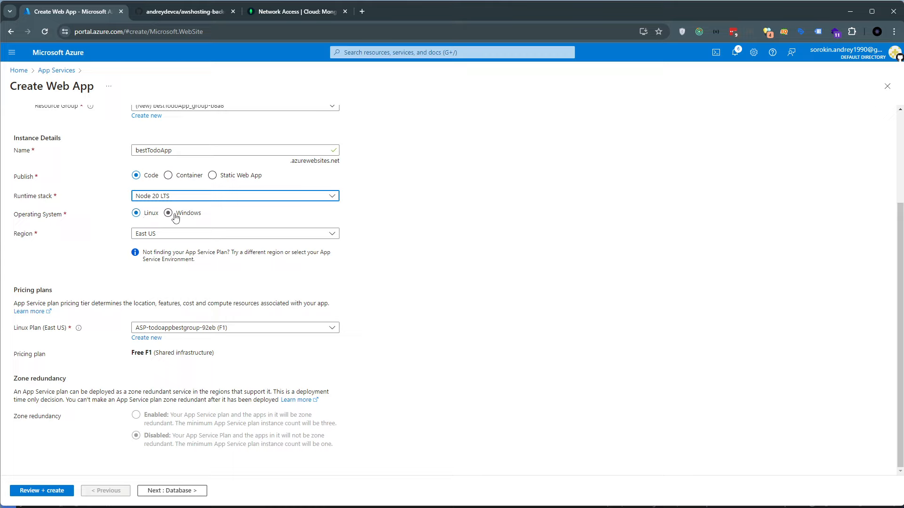
click(145, 235)
click(466, 231)
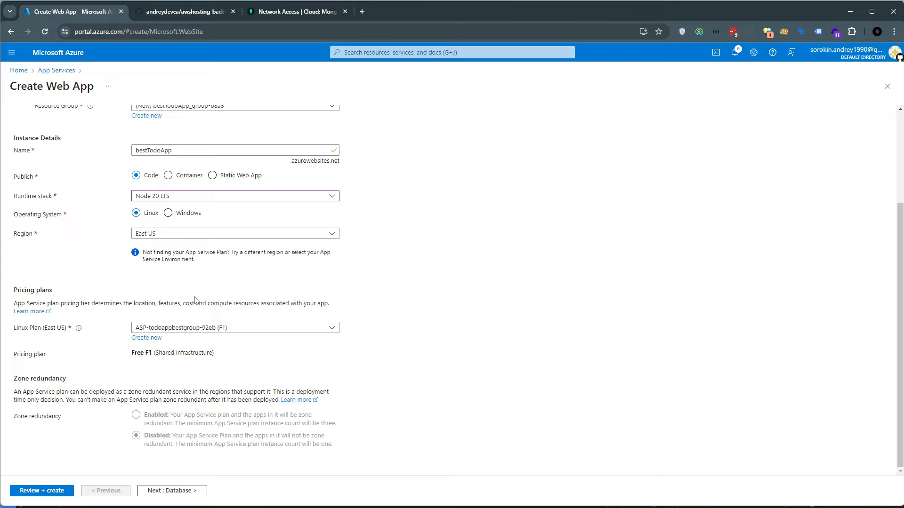
Set the web app's region to West US 3 and choose the Free F1 pricing plan
click(183, 234)
scroll(205, 339, down, 2)
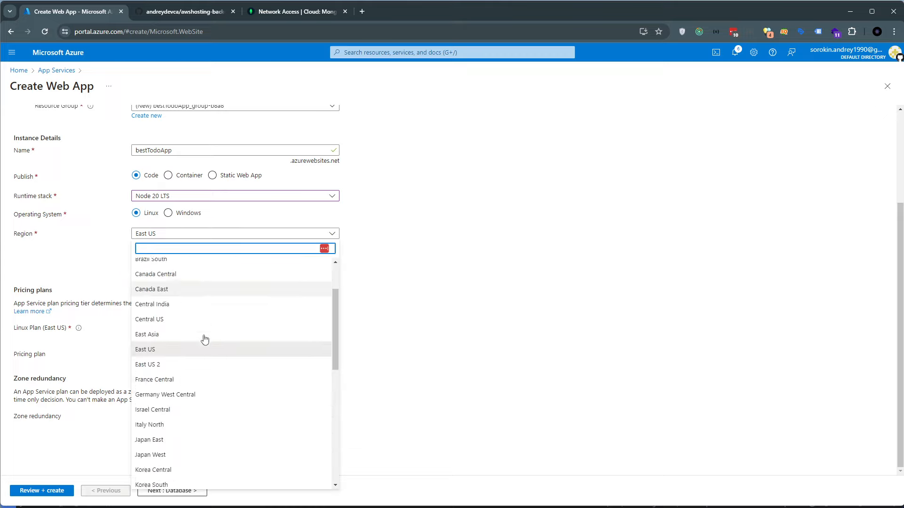
scroll(205, 339, down, 5)
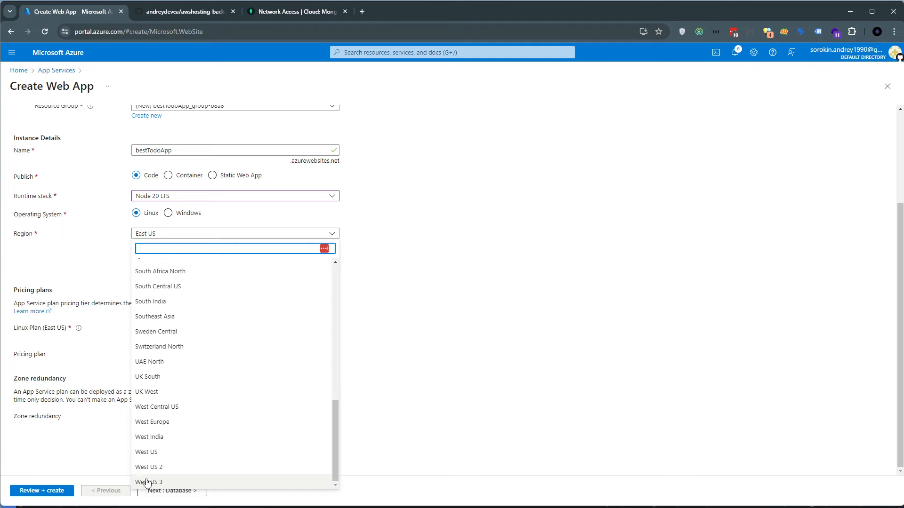
click(147, 482)
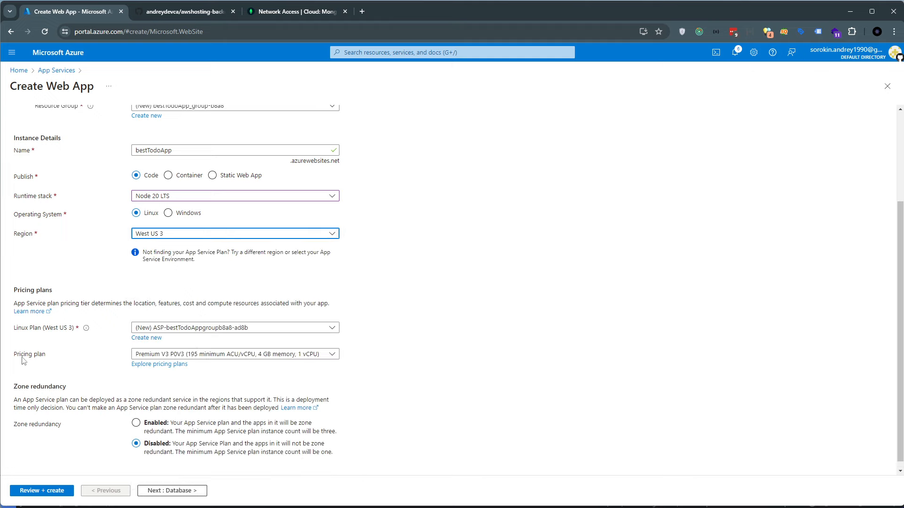
click(163, 355)
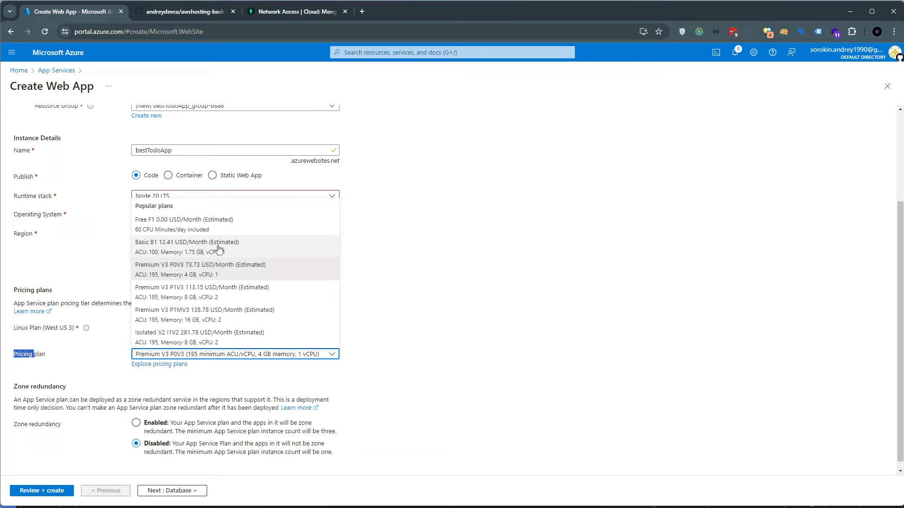
click(160, 225)
click(224, 390)
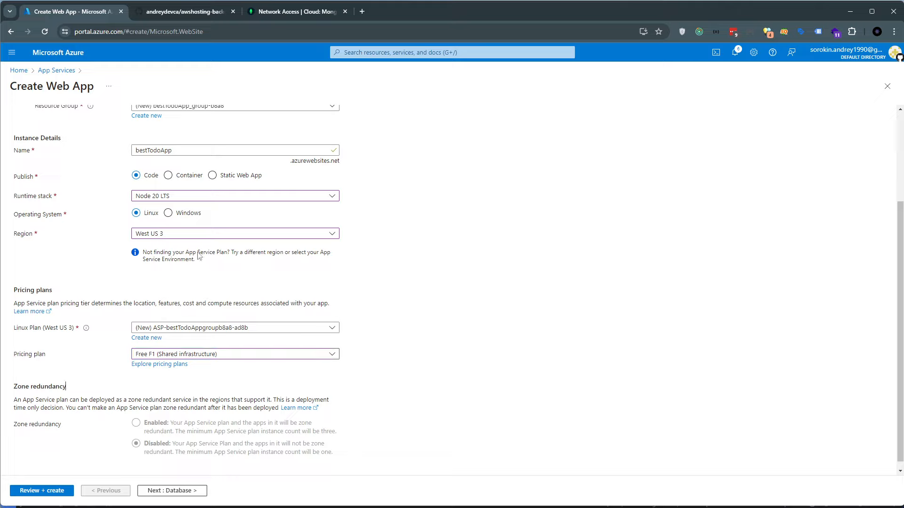
Set the region to West US and check which pricing plan that region assigns
click(194, 235)
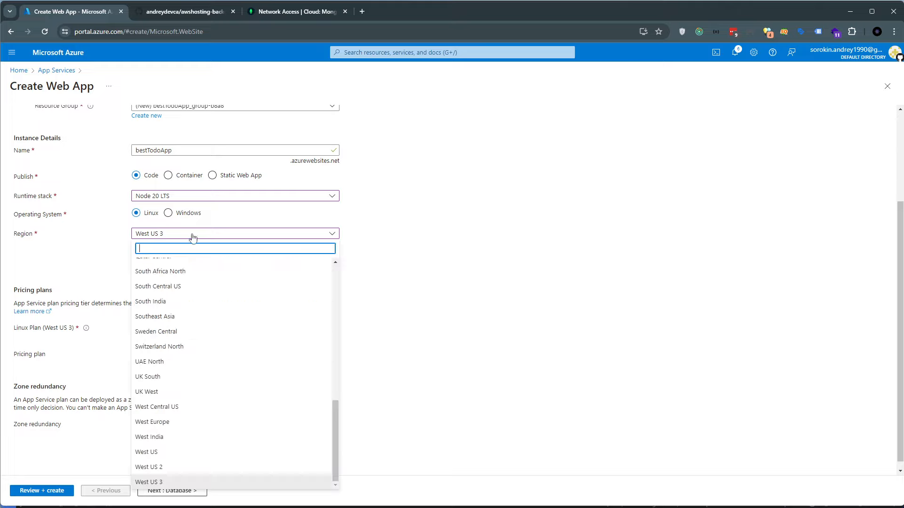
click(161, 454)
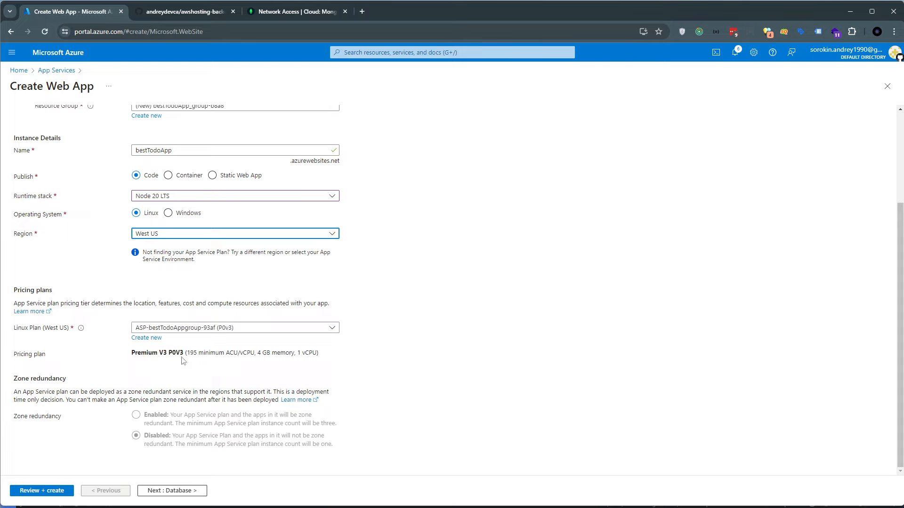
mouse_move(131, 353)
mouse_down()
mouse_move(324, 356)
mouse_move(136, 361)
mouse_up()
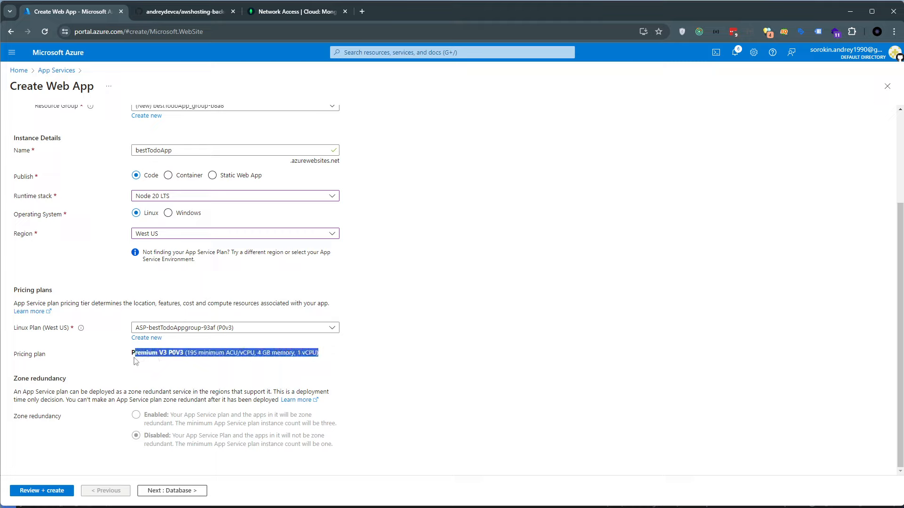
double_click(136, 356)
double_click(186, 356)
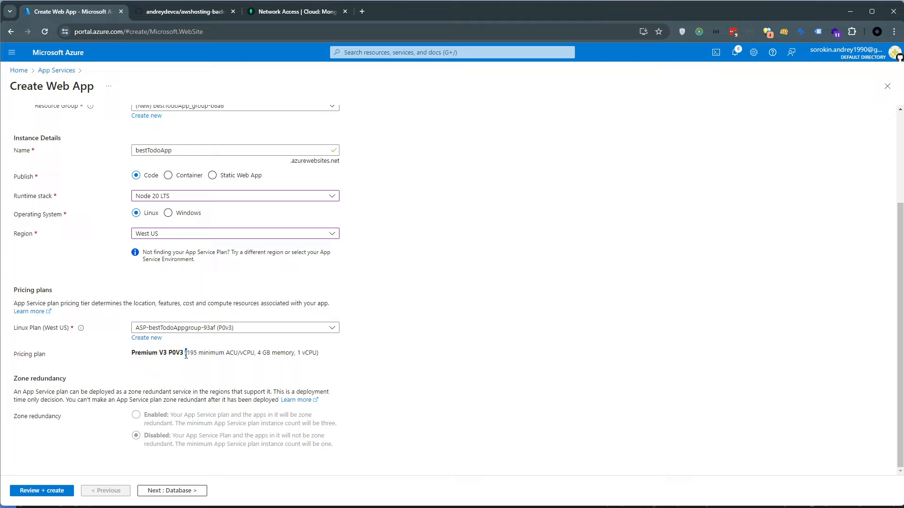
double_click(136, 353)
drag(131, 354, 318, 356)
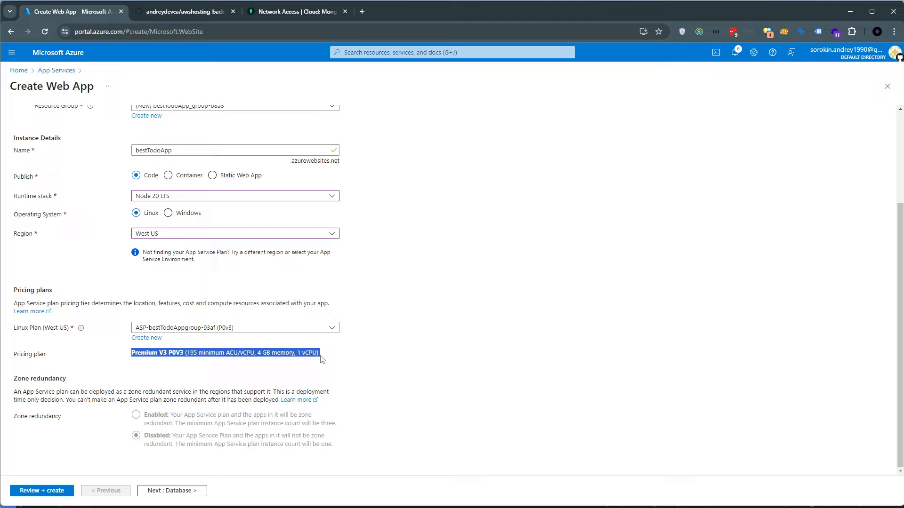
click(273, 235)
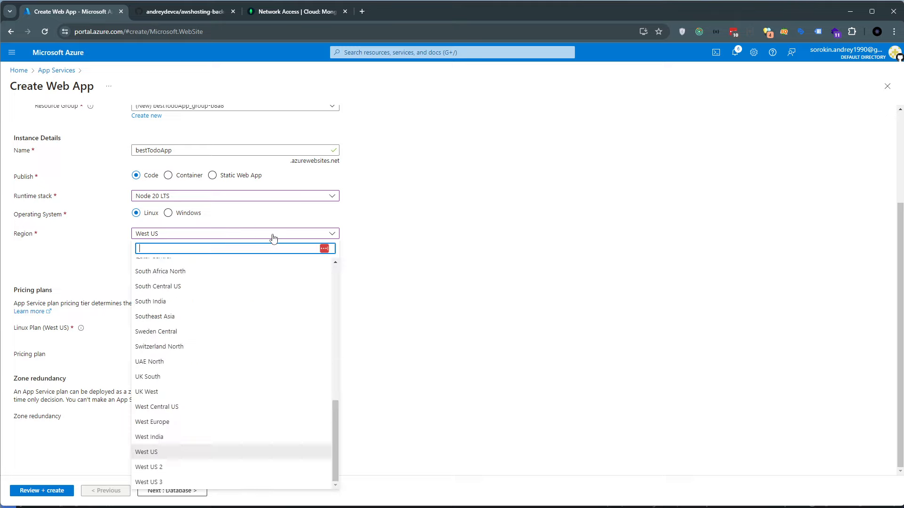
click(155, 453)
drag(131, 356, 327, 360)
double_click(150, 354)
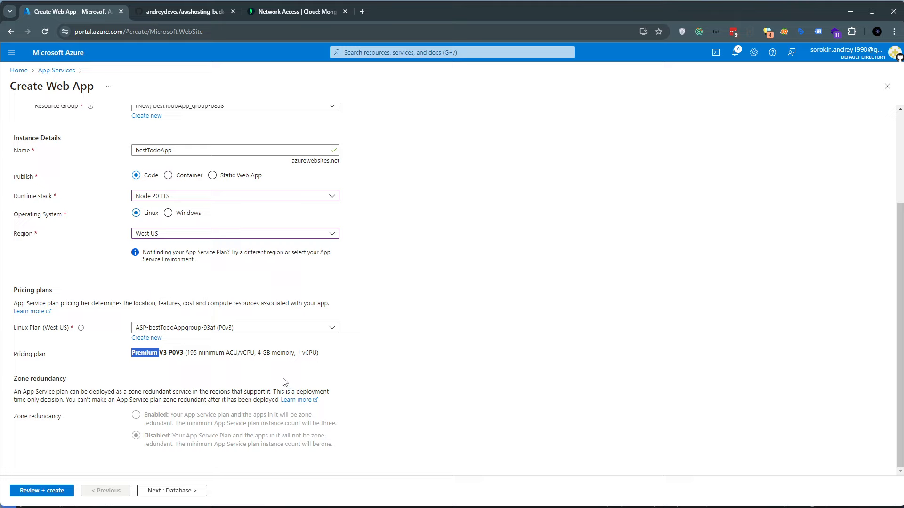
double_click(44, 354)
Set the region to West US 2 and check the pricing plan it assigns
click(157, 234)
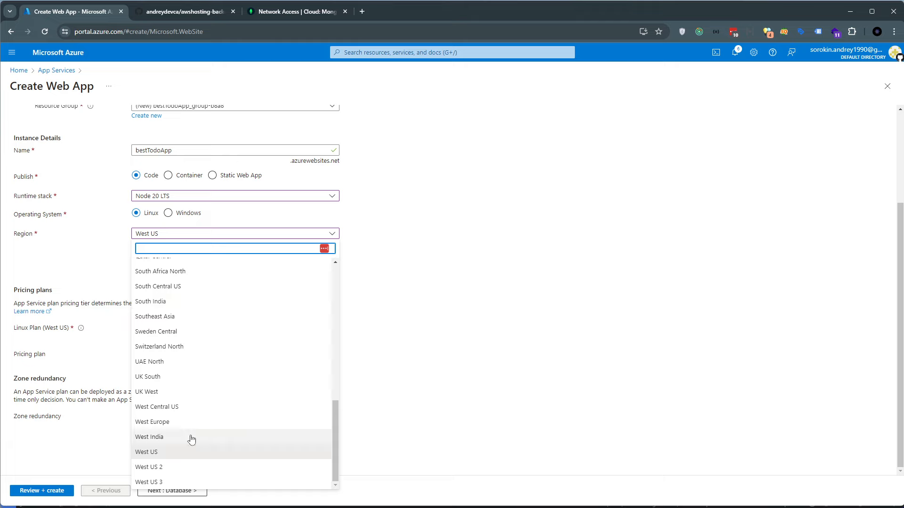
click(177, 468)
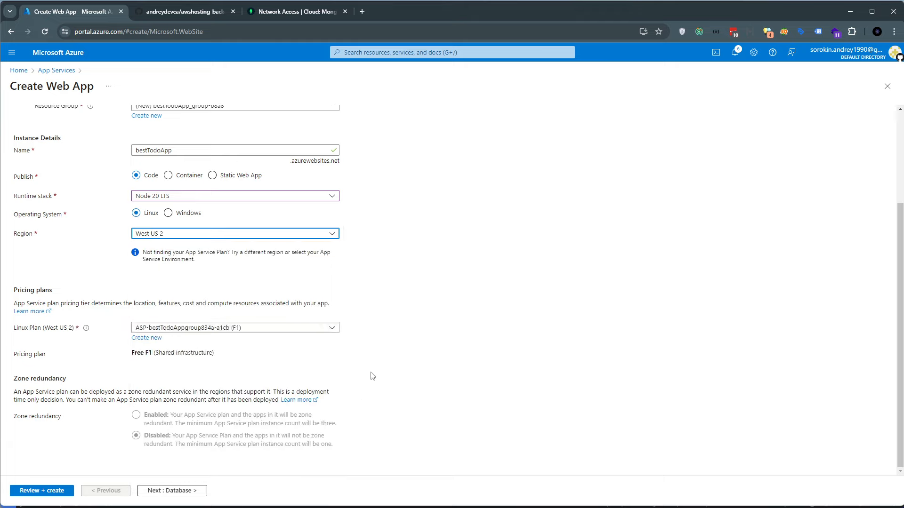
drag(134, 356, 210, 355)
click(234, 376)
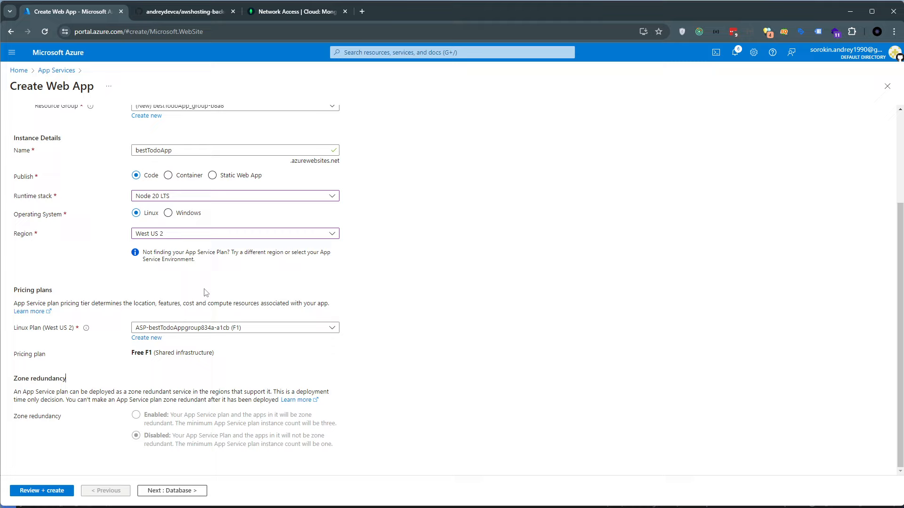
mouse_move(132, 353)
mouse_down()
mouse_move(219, 357)
mouse_move(131, 354)
mouse_up()
click(181, 382)
Examine the Basics settings again, from project and instance details to pricing plans and zone redundancy
scroll(172, 400, up, 3)
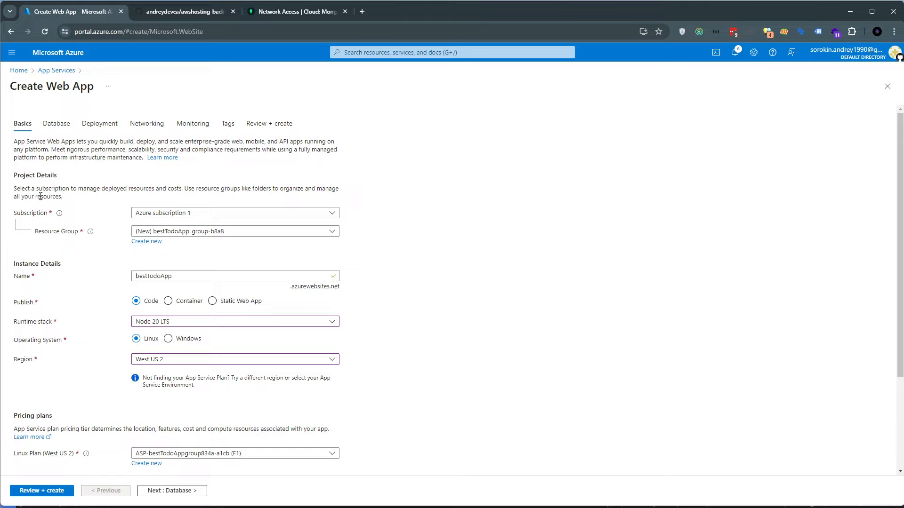
drag(18, 179, 68, 203)
click(71, 210)
scroll(68, 367, down, 2)
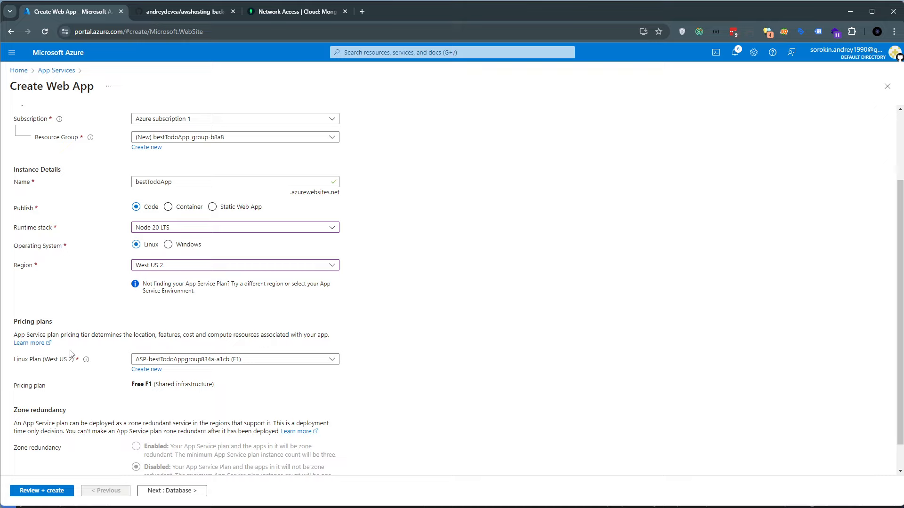
scroll(72, 352, down, 1)
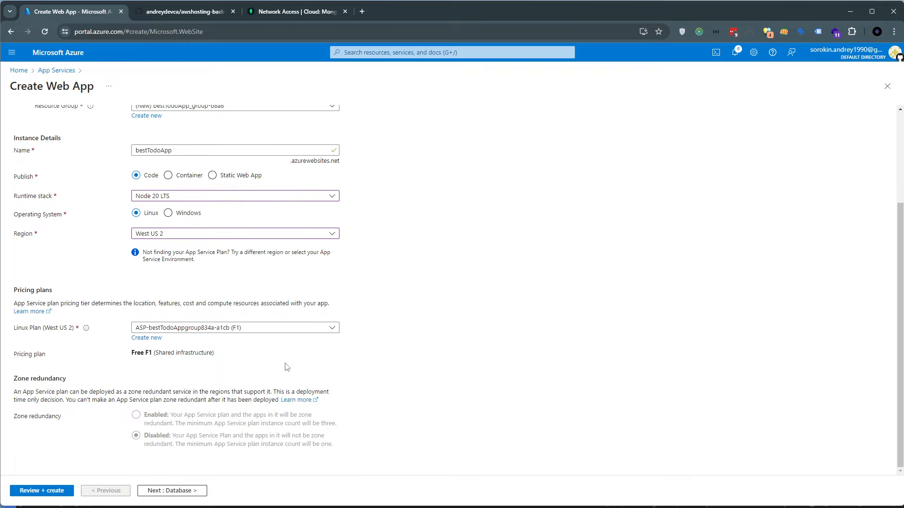
scroll(183, 365, up, 2)
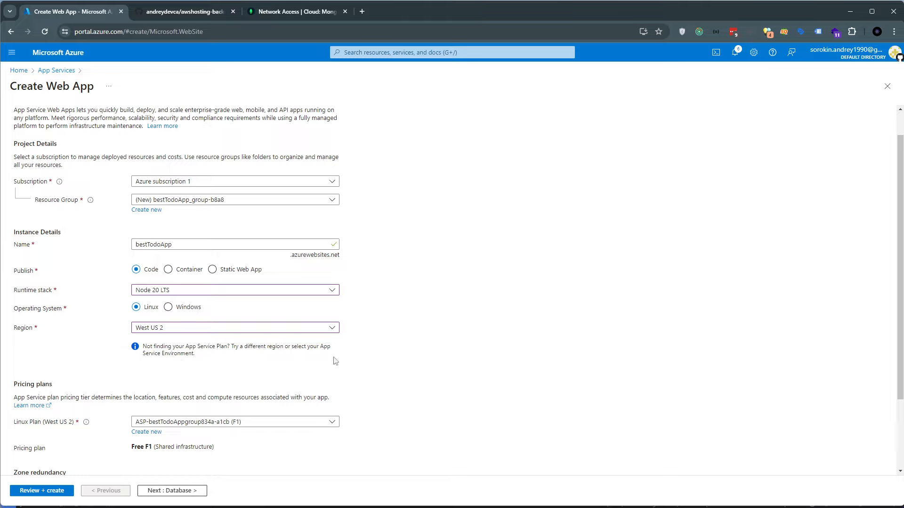
scroll(386, 372, down, 2)
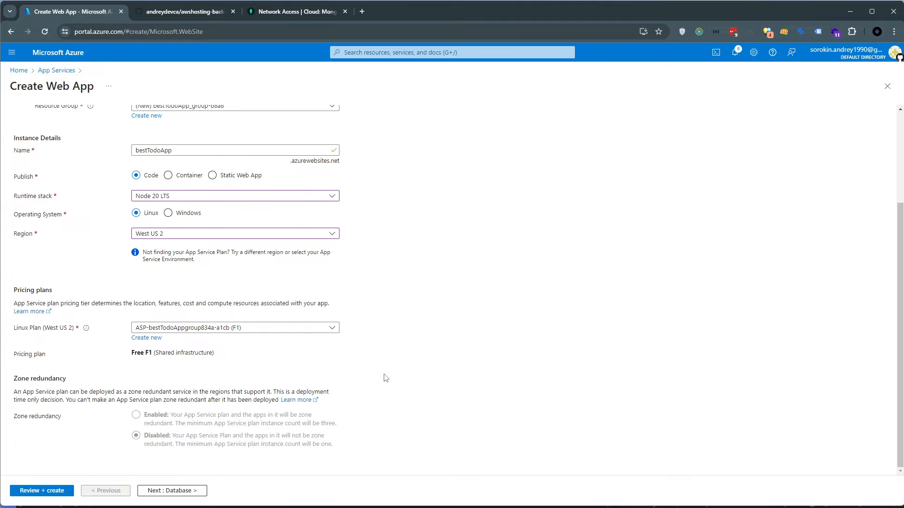
scroll(327, 384, up, 3)
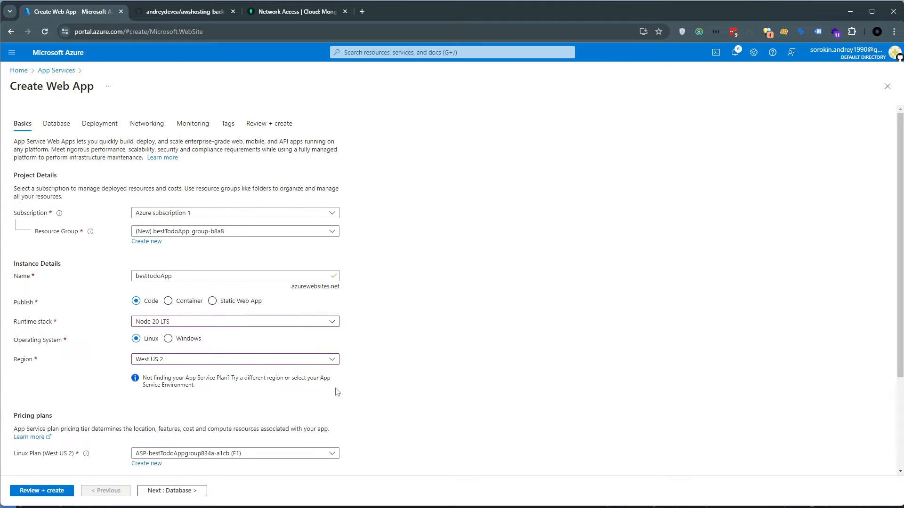
scroll(113, 413, down, 3)
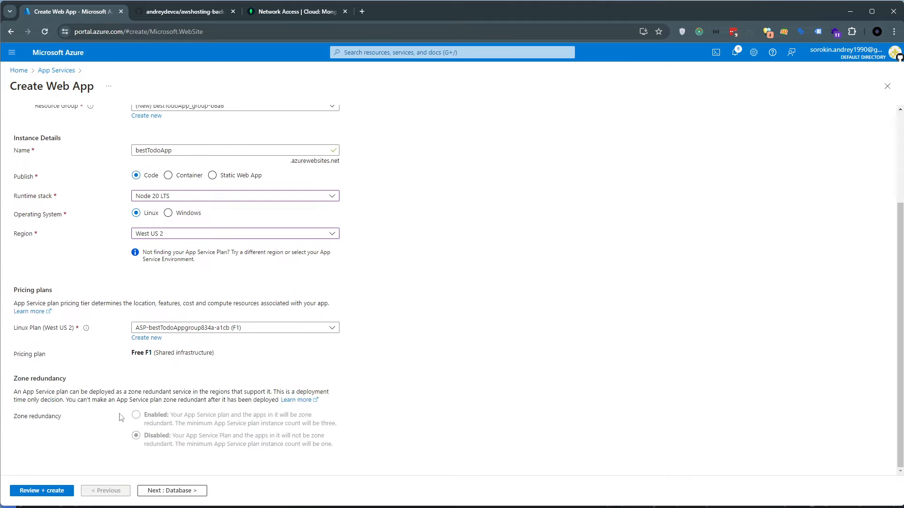
Review the web app's creation summary and return to the Basics settings
click(34, 491)
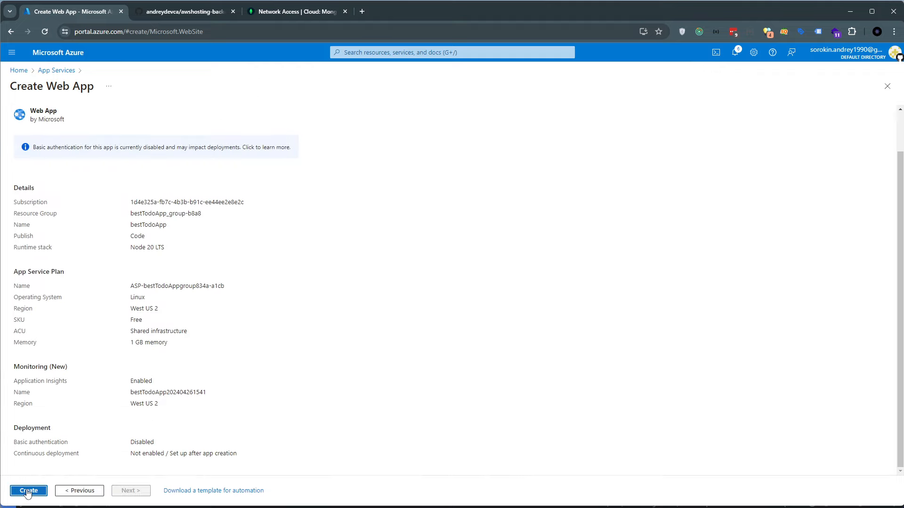
scroll(36, 415, up, 1)
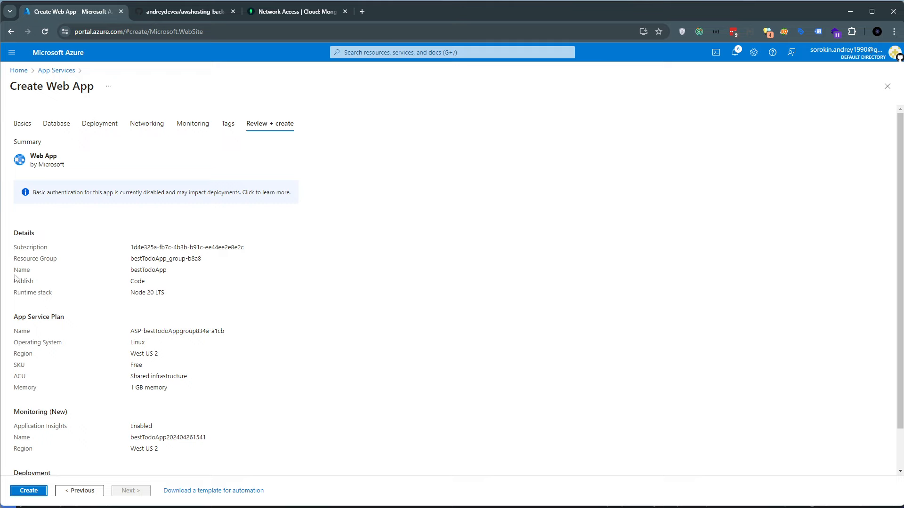
click(21, 123)
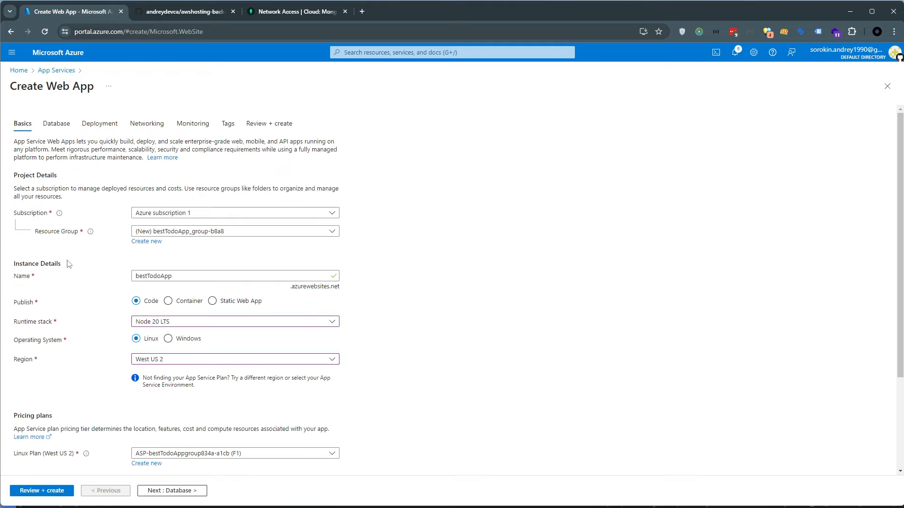
scroll(76, 282, down, 2)
scroll(75, 282, up, 3)
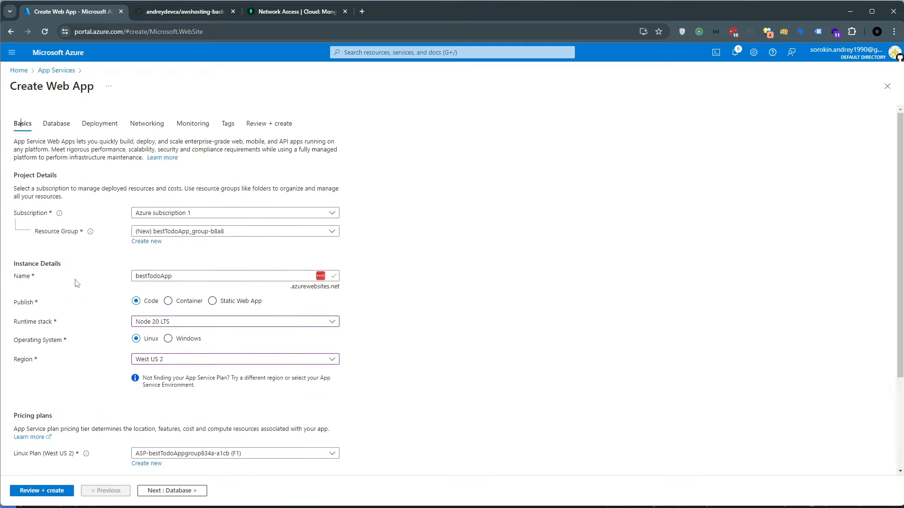
Enable basic authentication in the web app's Deployment settings
click(99, 125)
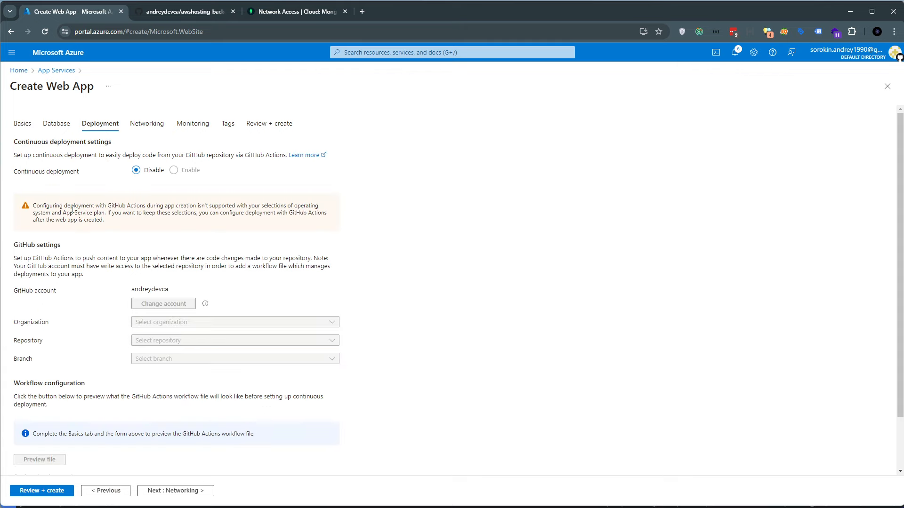
scroll(145, 370, down, 1)
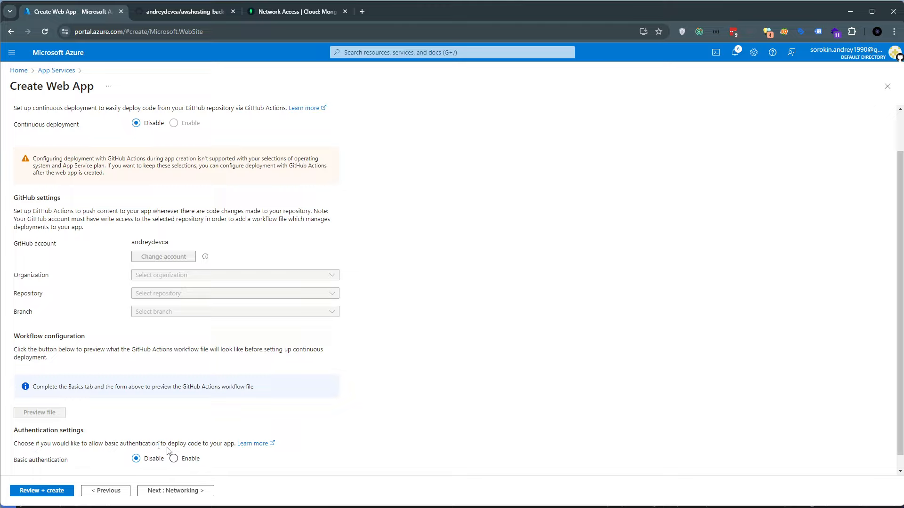
drag(14, 461, 72, 462)
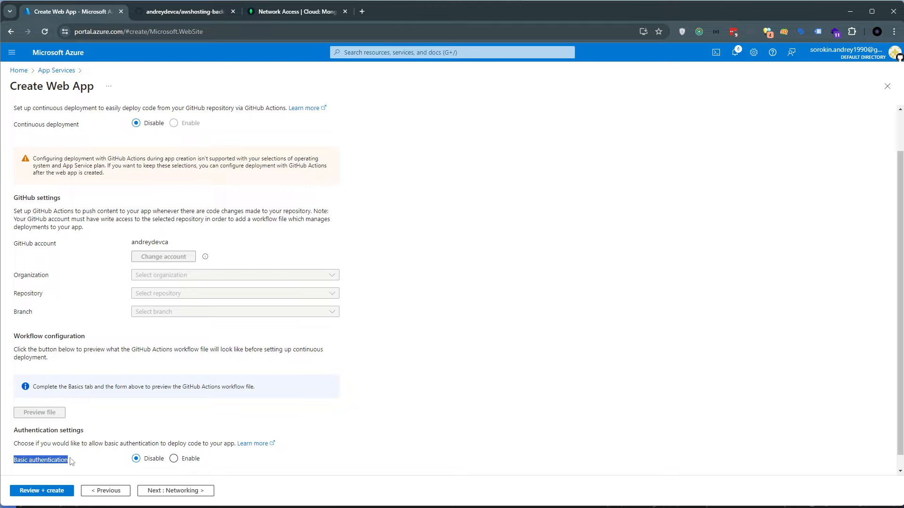
click(173, 460)
scroll(91, 220, up, 1)
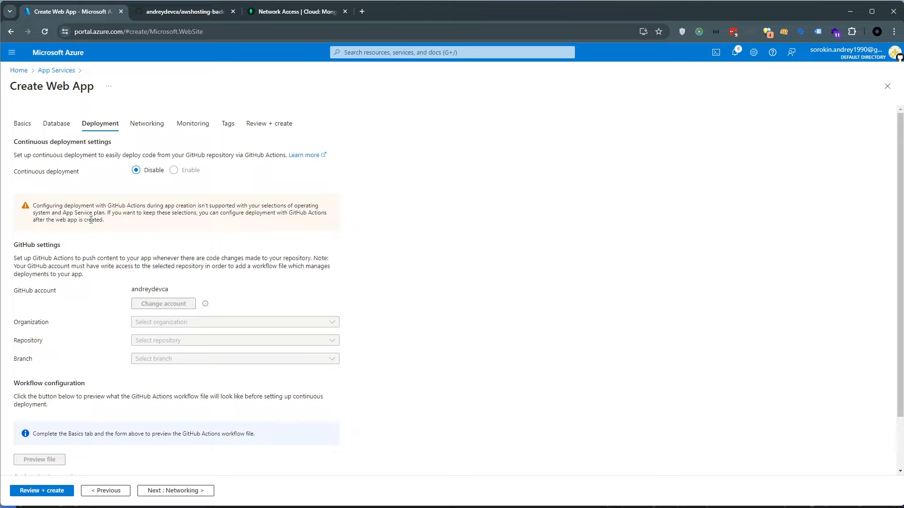
Check the continuous deployment option and the notice about configuring GitHub Actions
drag(15, 172, 79, 172)
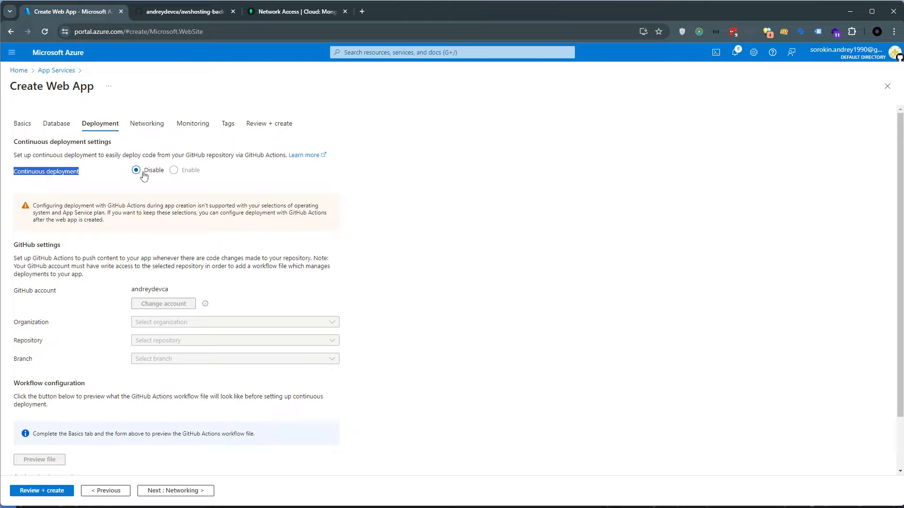
double_click(177, 172)
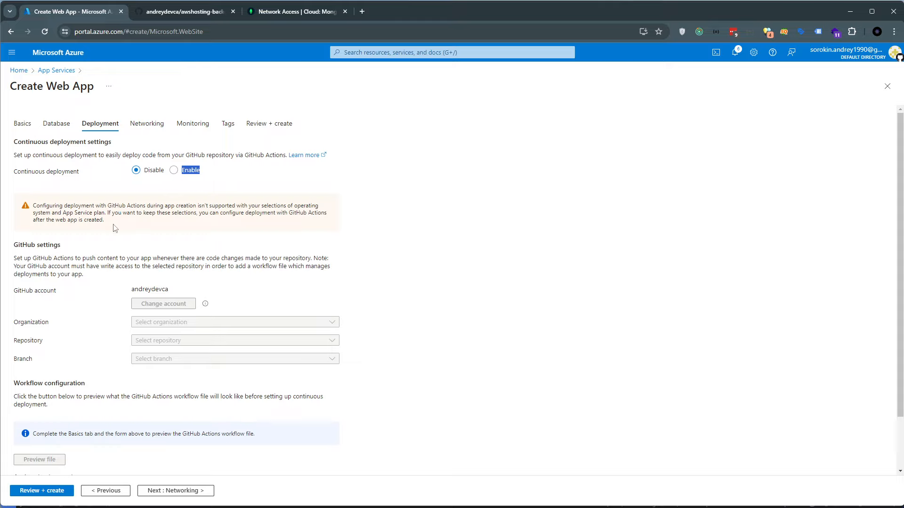
drag(113, 224, 29, 165)
click(29, 165)
Set the web app's region to West US 3 and check the pricing plans offered there
click(23, 123)
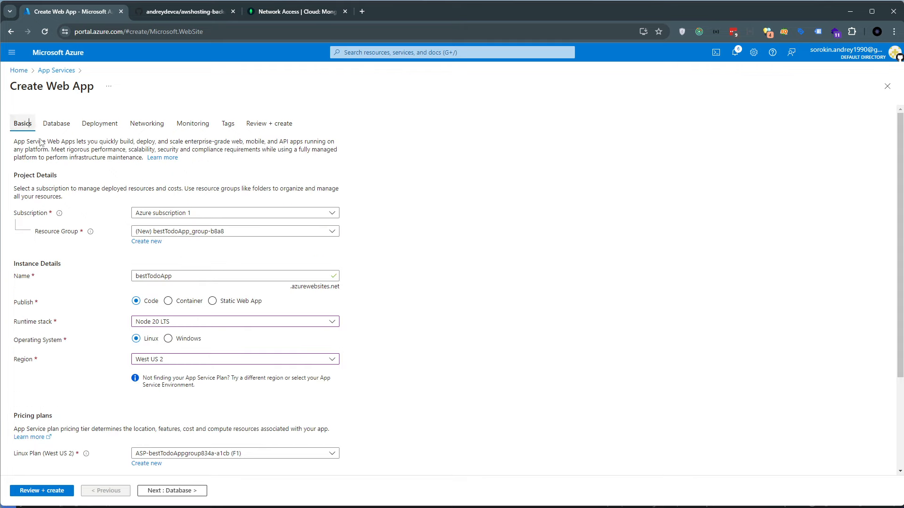
click(215, 362)
click(198, 346)
scroll(165, 428, down, 1)
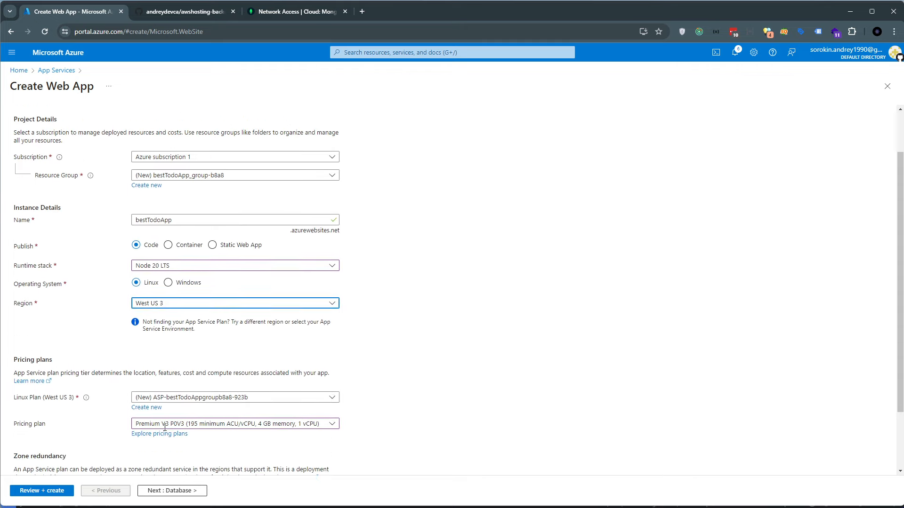
scroll(165, 427, down, 2)
click(164, 347)
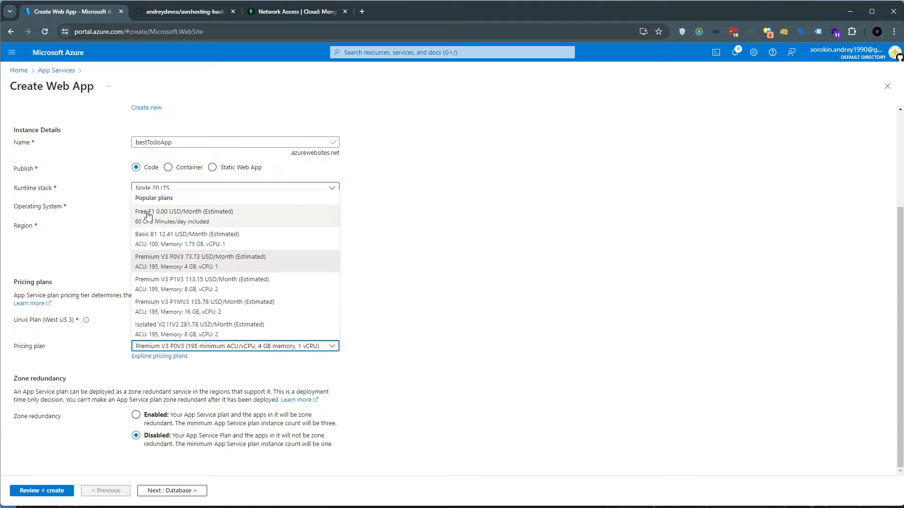
click(148, 262)
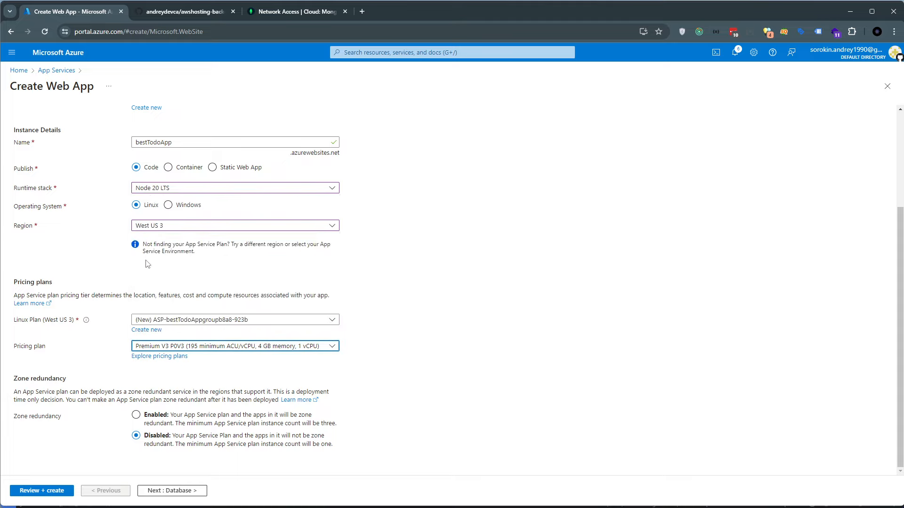
scroll(99, 234, up, 3)
Enable continuous deployment in the web app's Deployment settings and check the connected GitHub account
click(100, 124)
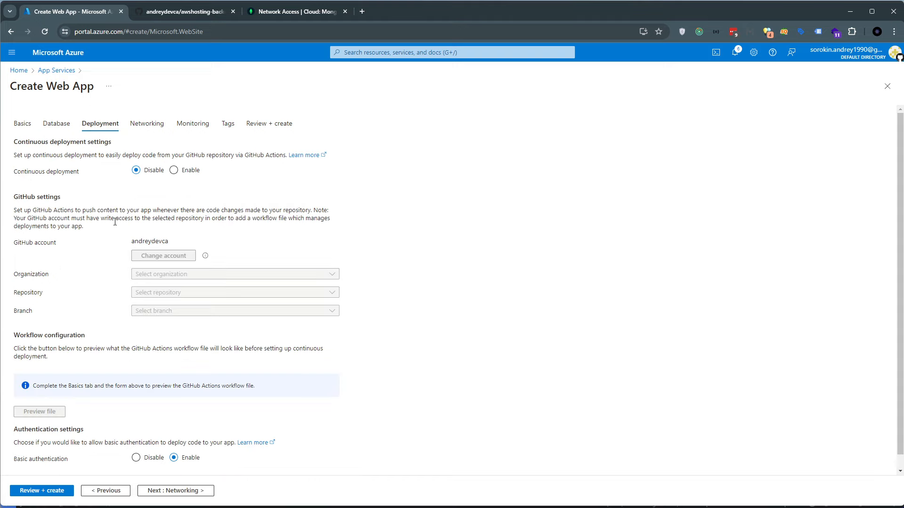
scroll(131, 188, down, 1)
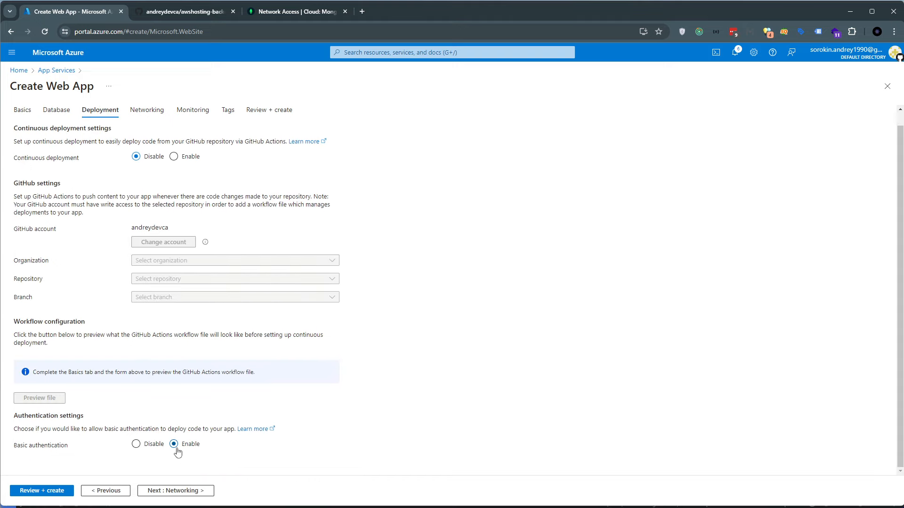
click(189, 157)
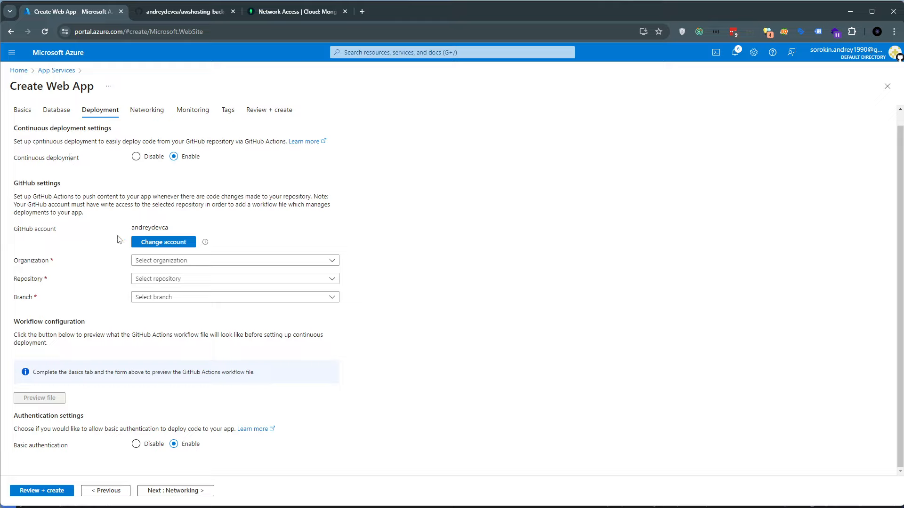
drag(29, 229, 65, 229)
drag(143, 227, 181, 230)
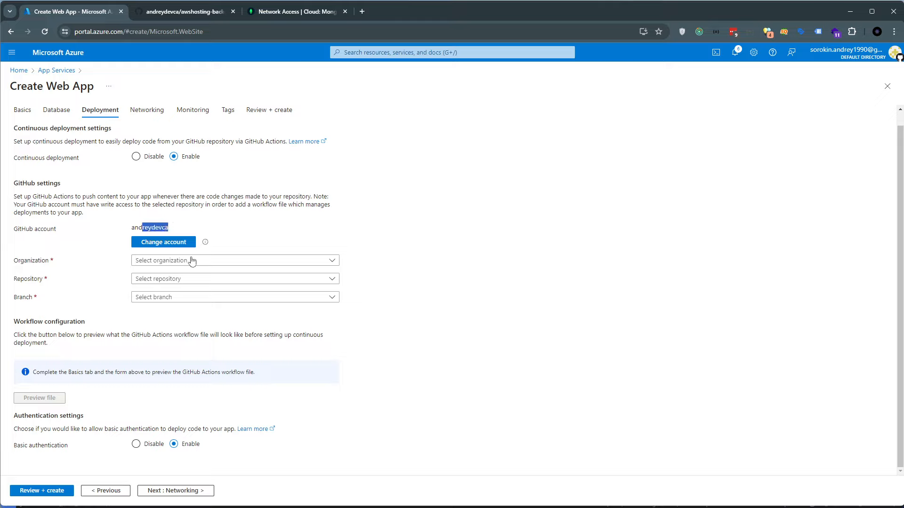
Select the GitHub account's own organization, the awshosting-backend repository and the azure branch as deployment source
click(332, 260)
click(321, 292)
click(332, 279)
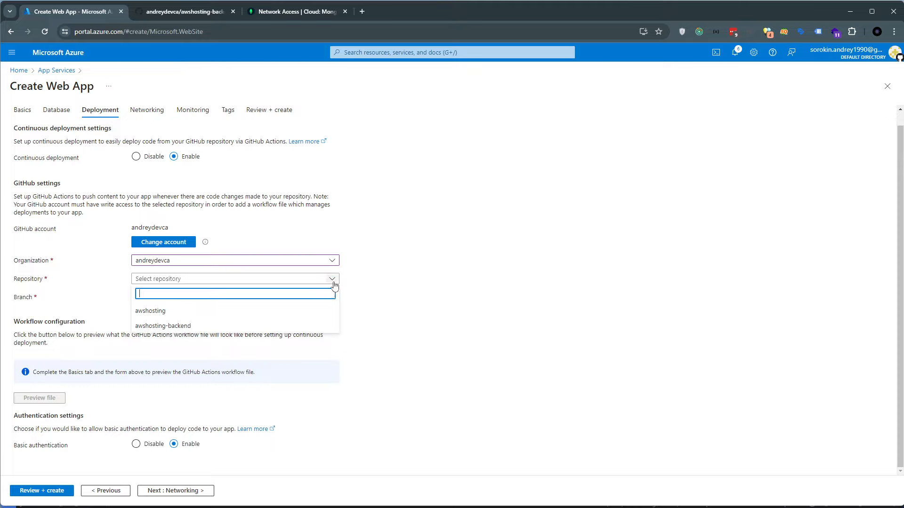
click(292, 326)
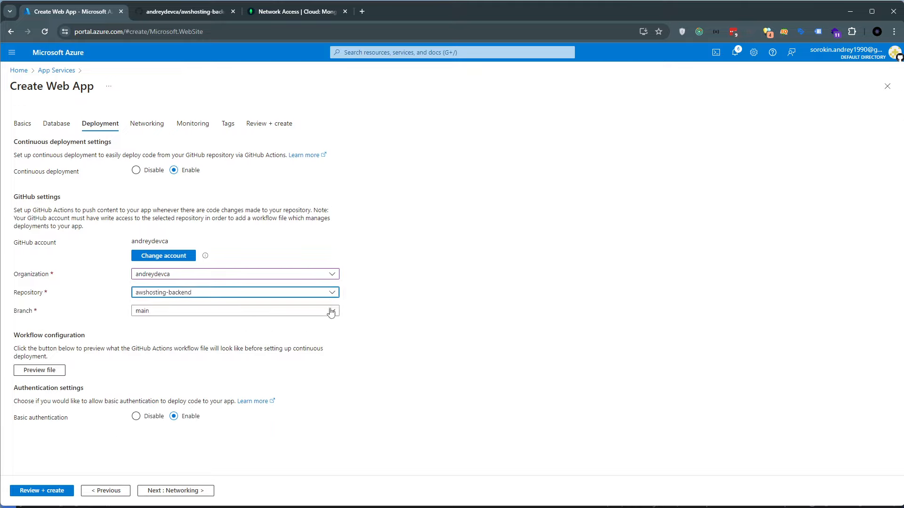
click(329, 311)
click(263, 343)
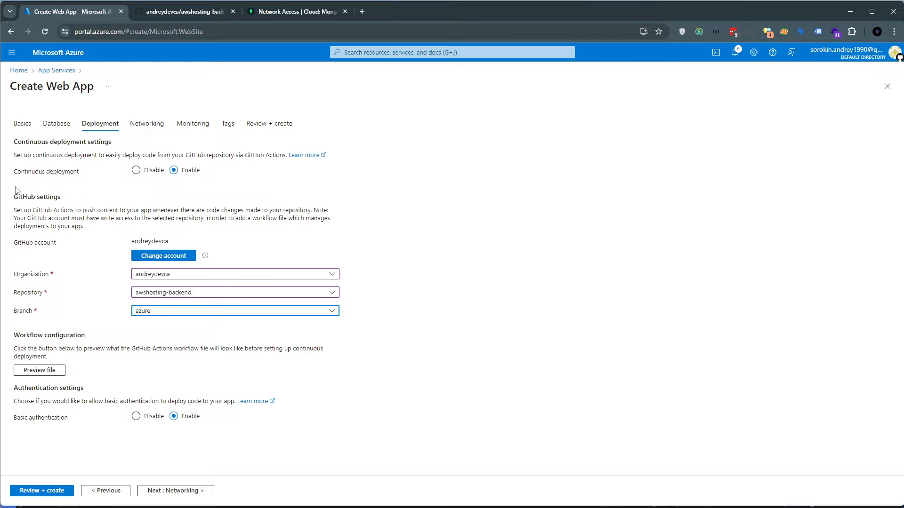
Review the GitHub settings and disable both continuous deployment and basic authentication for the web app
drag(16, 190, 86, 330)
drag(22, 193, 100, 319)
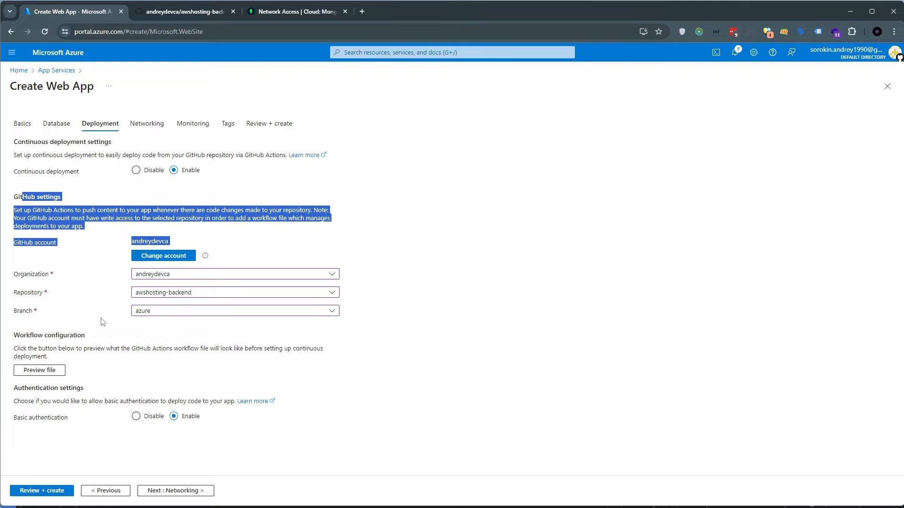
click(111, 204)
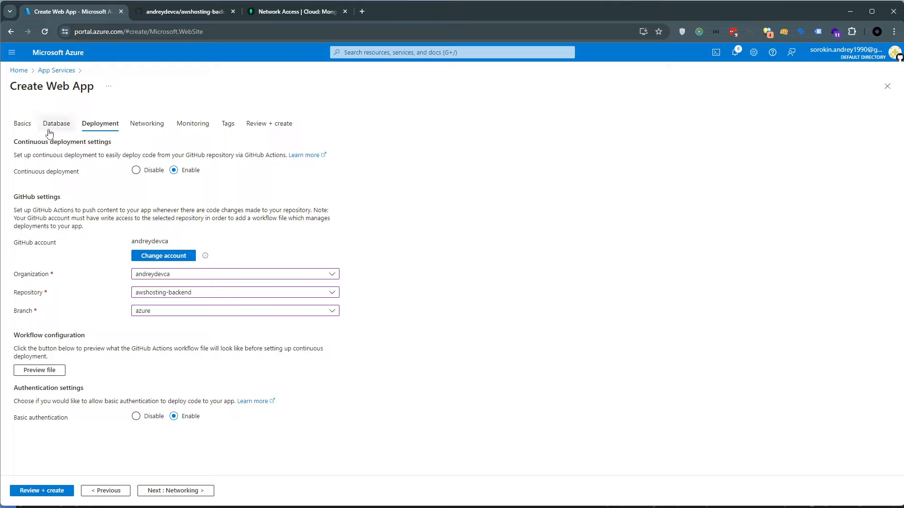
click(136, 171)
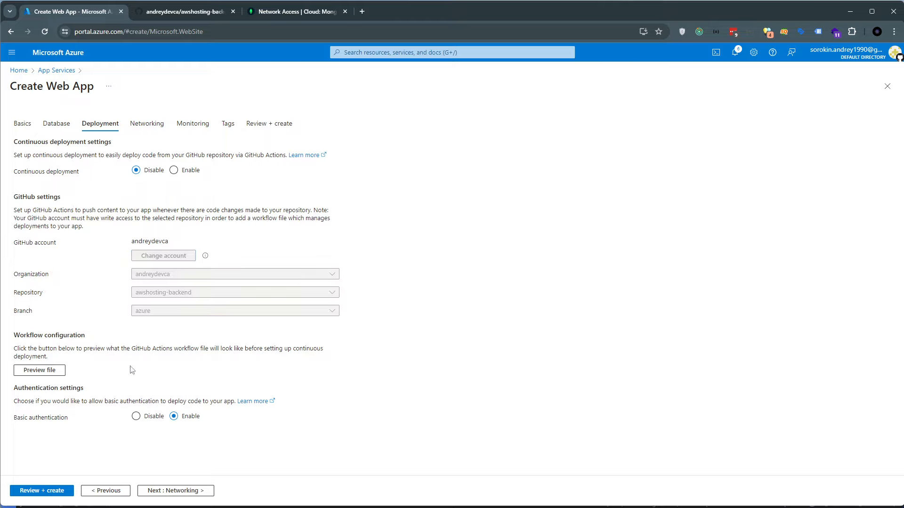
click(136, 417)
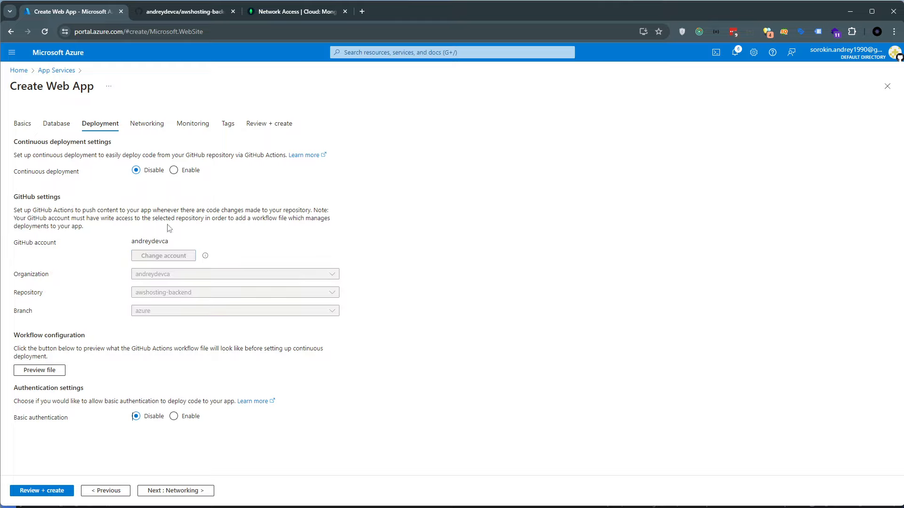
Return to the Basics settings and change the web app's region to West US
click(22, 123)
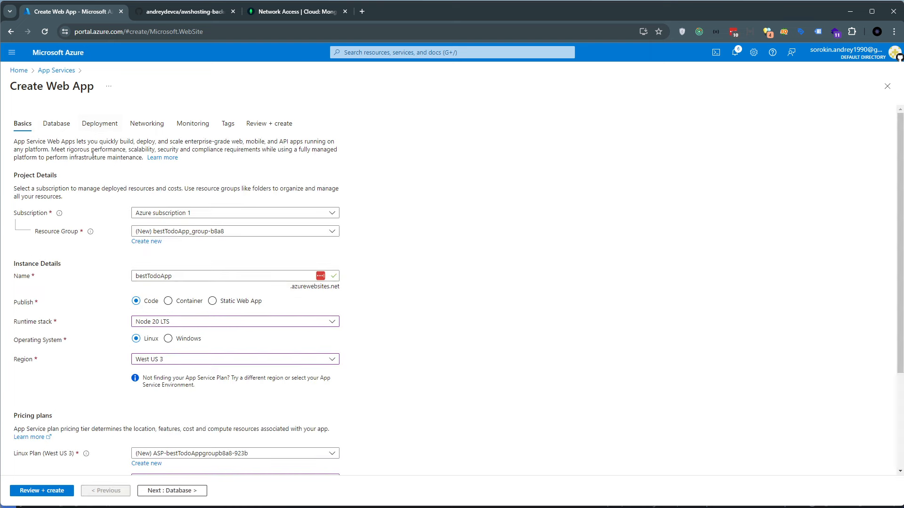
scroll(81, 351, down, 2)
scroll(102, 250, up, 2)
scroll(198, 294, down, 3)
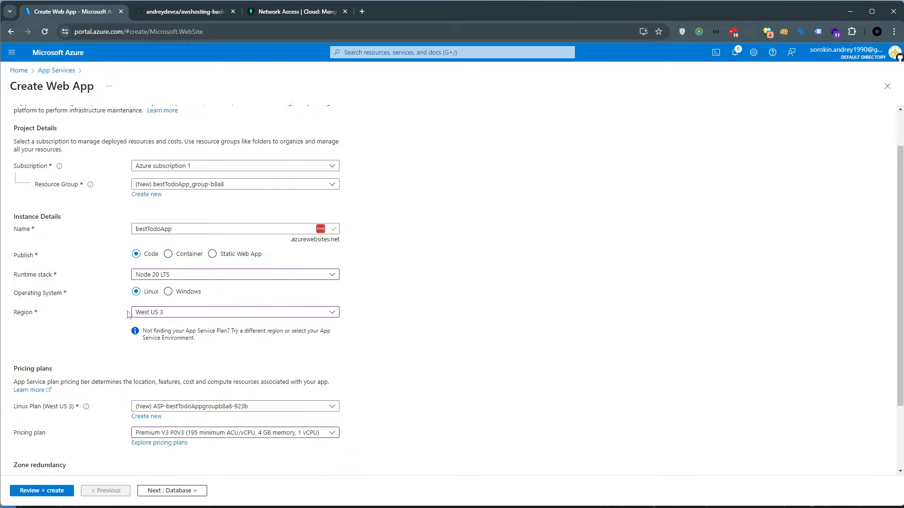
click(165, 319)
click(166, 228)
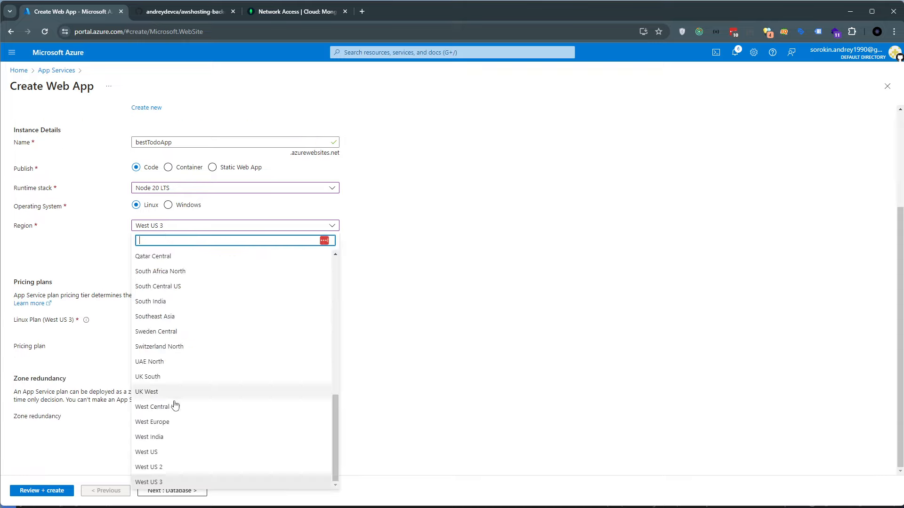
click(173, 405)
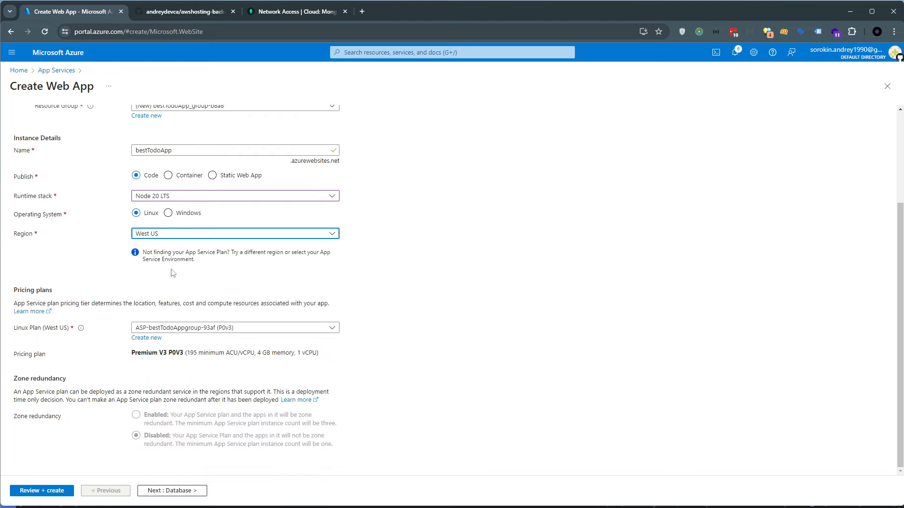
Change the region to West US 2 and check the pricing plan assigned to it
click(164, 231)
click(169, 465)
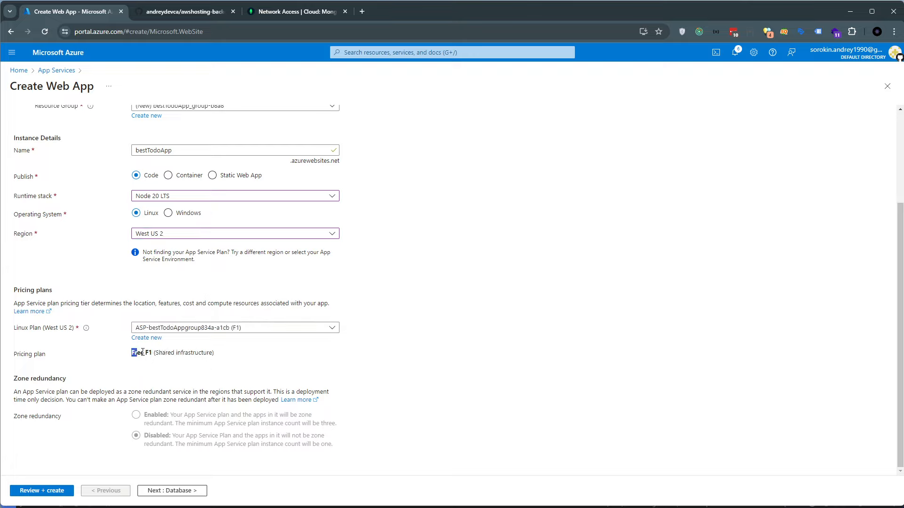
triple_click(142, 353)
triple_click(147, 355)
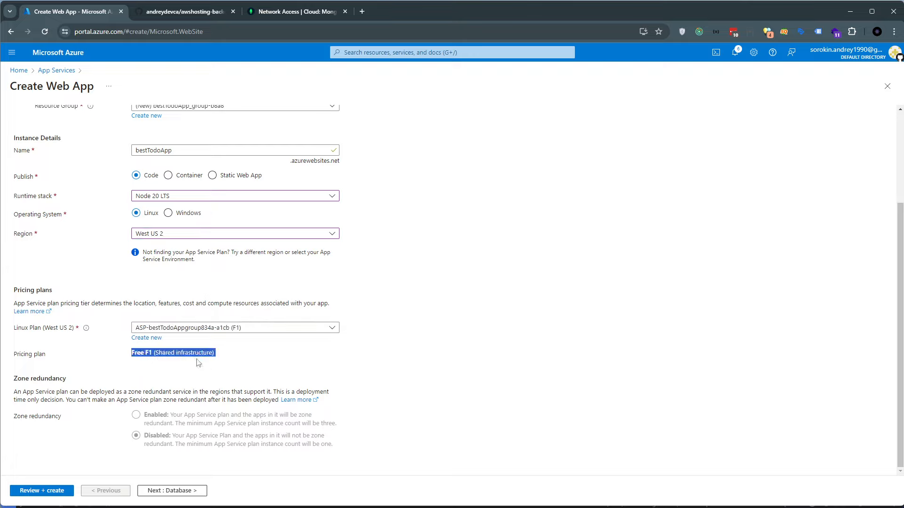
drag(225, 354, 130, 353)
Examine the available regions and the pricing plan that goes with the selected region
click(167, 234)
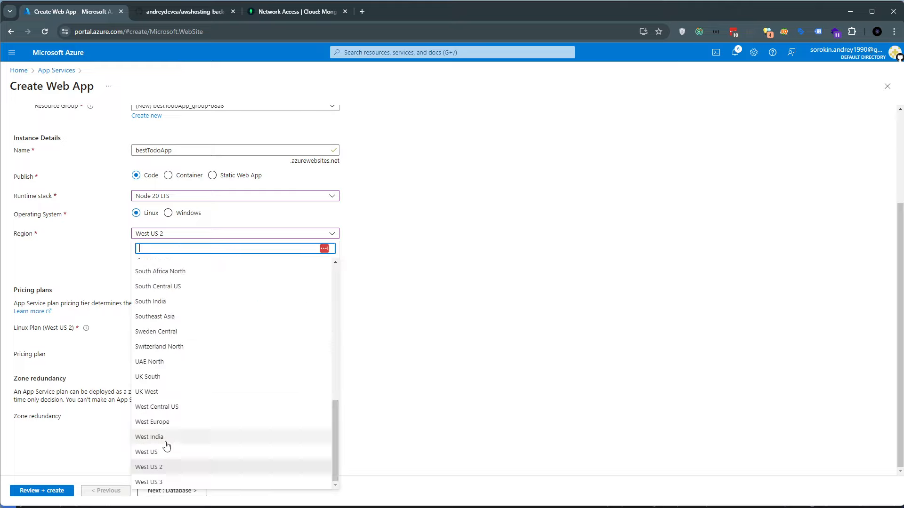
click(385, 376)
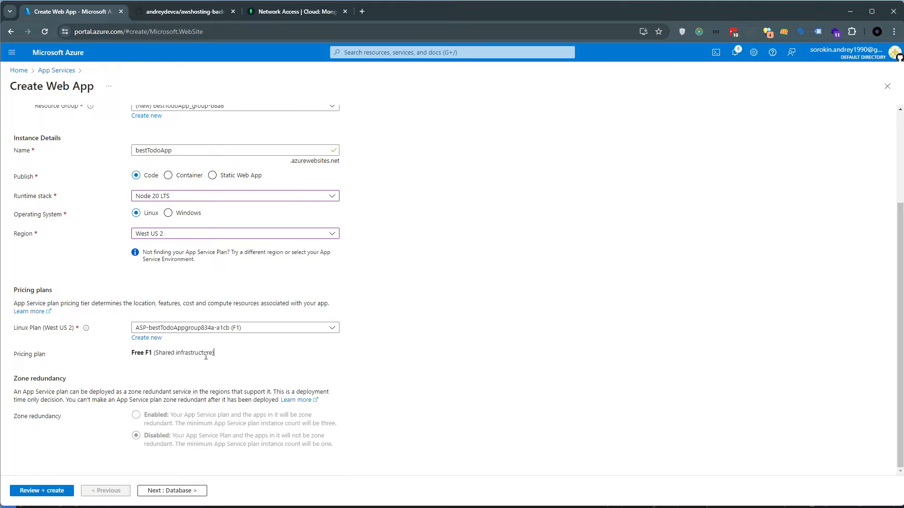
drag(135, 354, 230, 362)
click(227, 359)
drag(138, 354, 223, 357)
double_click(207, 356)
click(119, 352)
click(224, 358)
drag(143, 353, 228, 358)
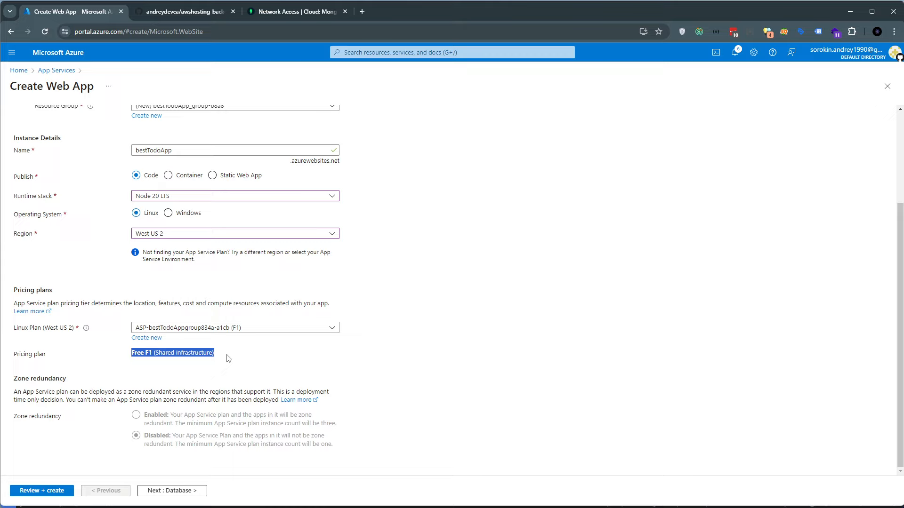
click(178, 237)
click(463, 376)
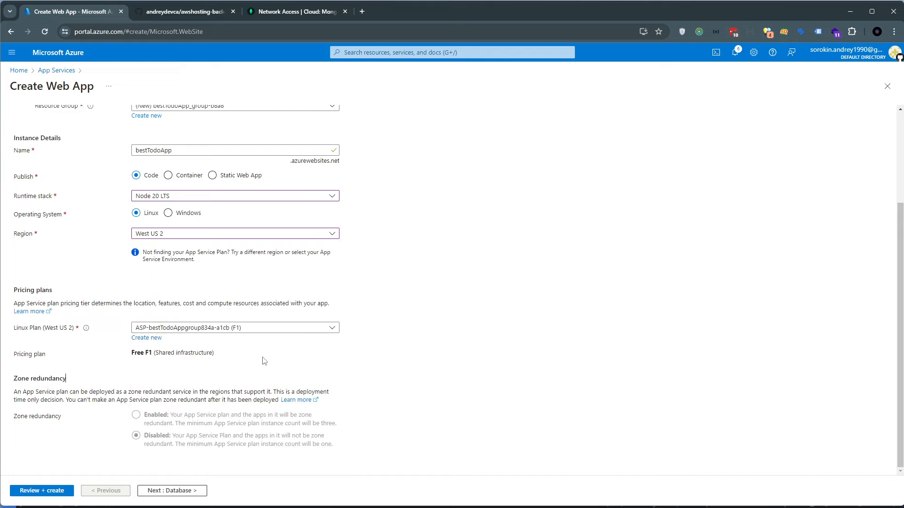
Switch the region to West US 3 and compare its pricing plan options
click(178, 237)
click(166, 471)
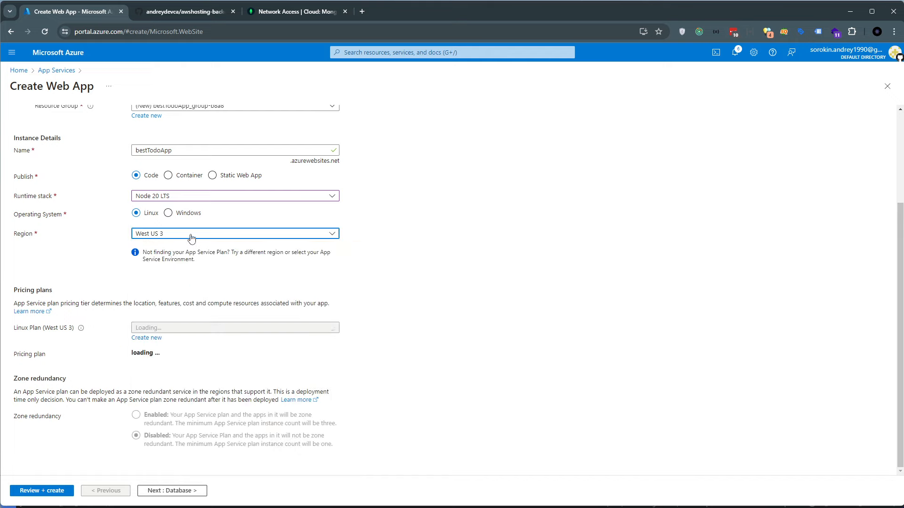
click(175, 356)
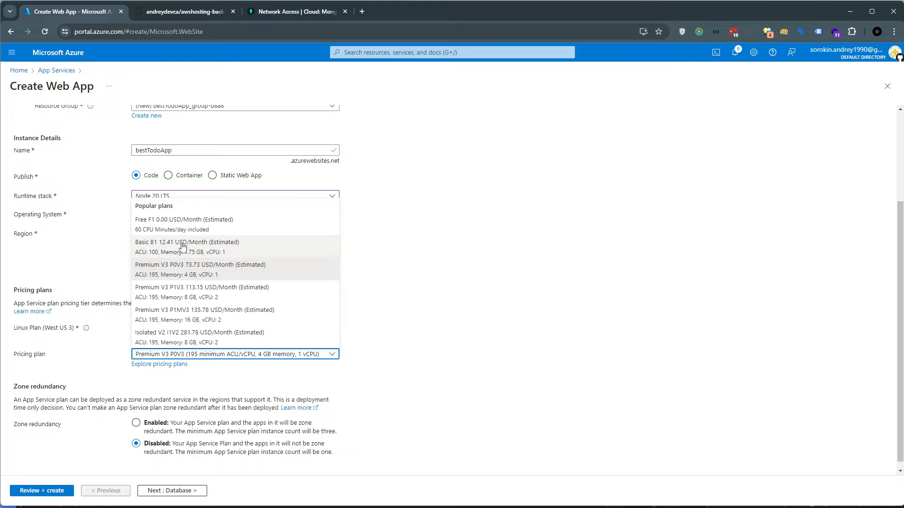
click(312, 277)
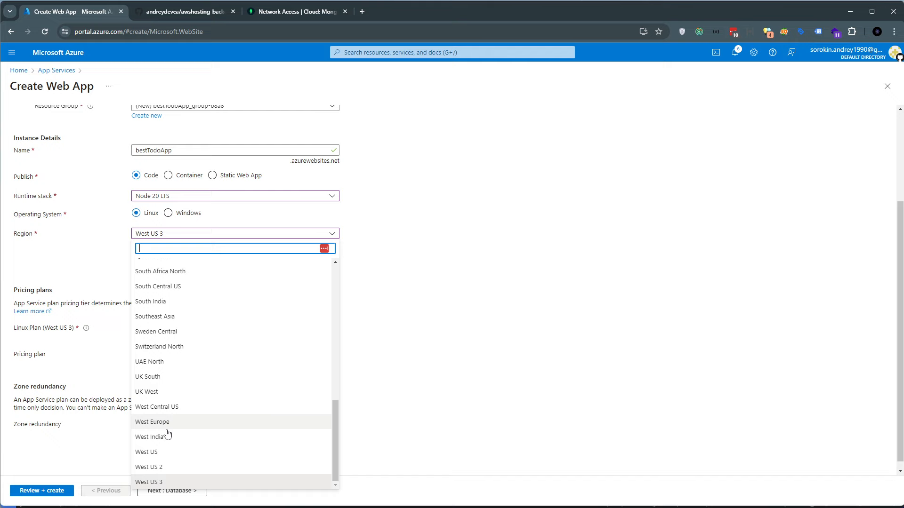
Set the region to West US 2 and submit the reviewed bestTodoApp configuration for creation
click(174, 468)
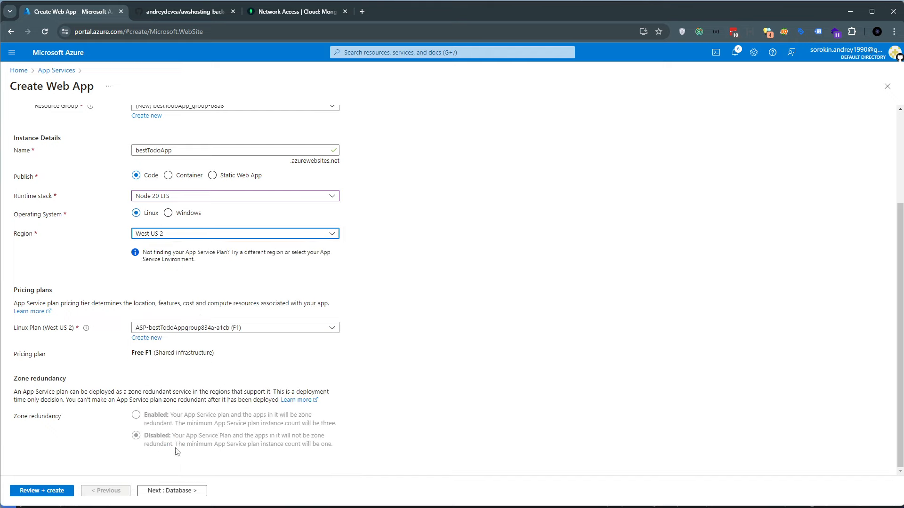
click(42, 491)
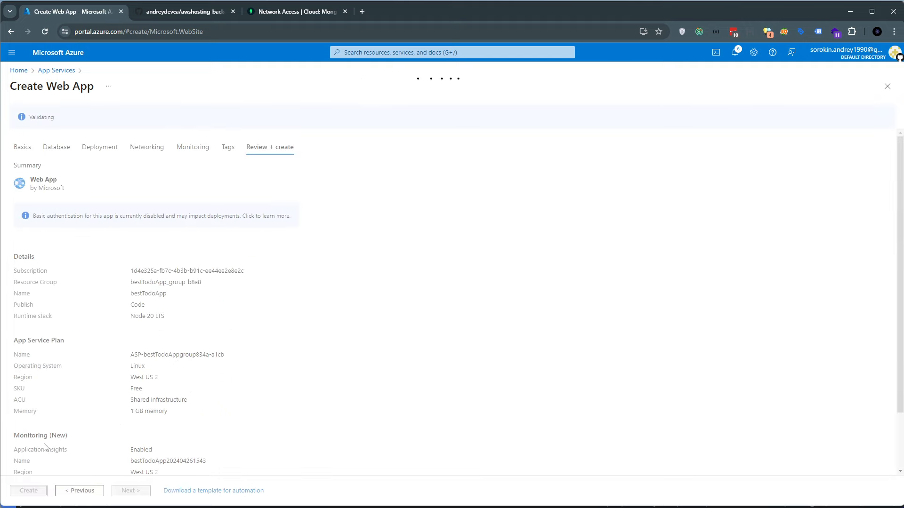
click(34, 490)
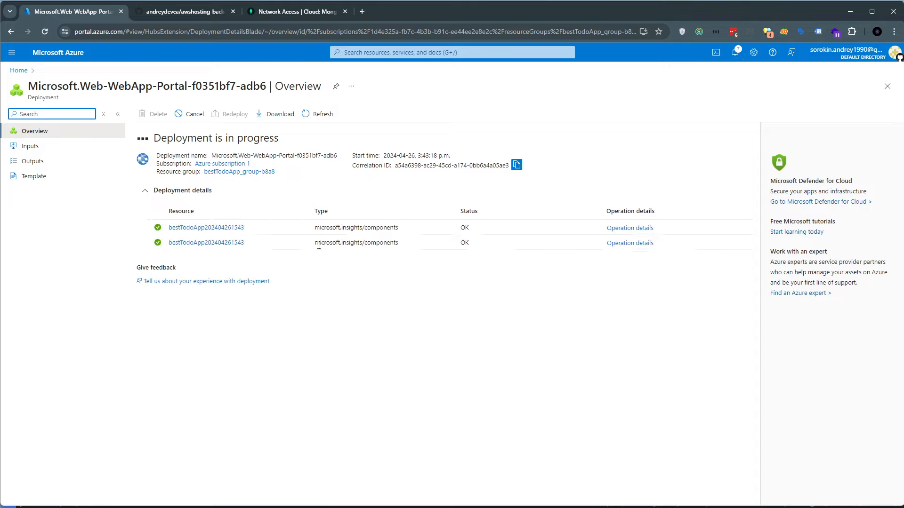
Check the web app's deployment status and open the deployed bestTodoApp resource
drag(298, 138, 152, 145)
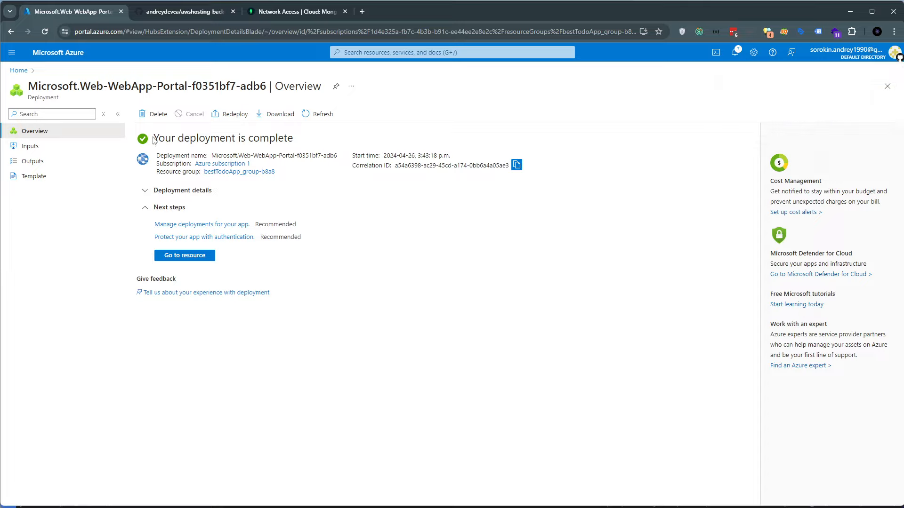
mouse_move(153, 140)
mouse_down()
mouse_move(311, 142)
mouse_move(153, 146)
mouse_up()
click(311, 142)
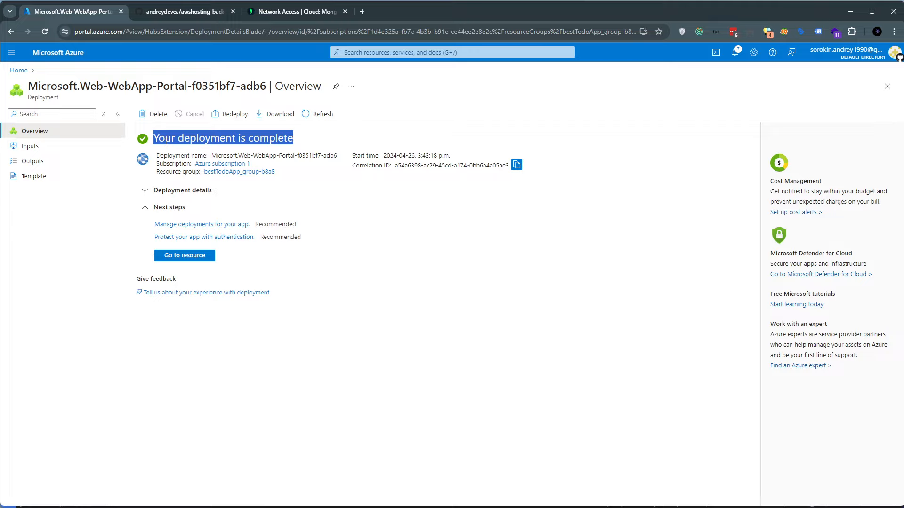
click(159, 141)
drag(241, 151, 273, 140)
double_click(206, 139)
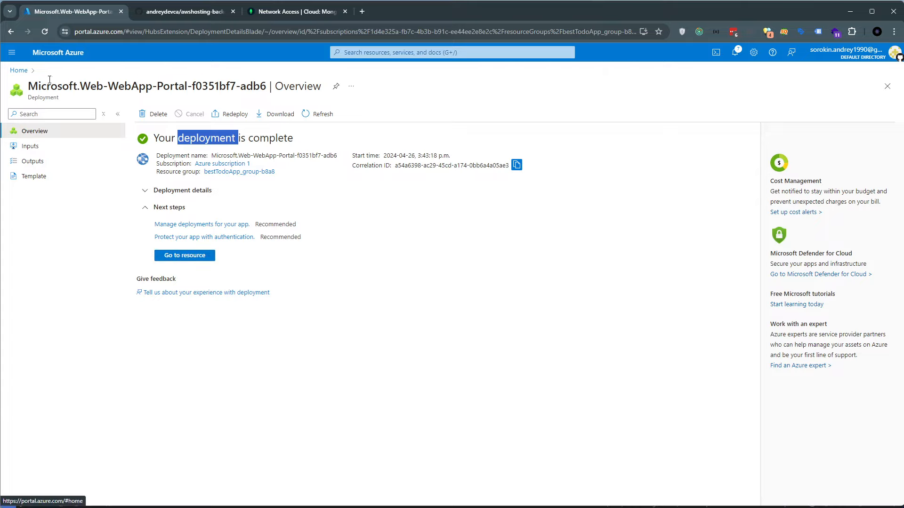
click(179, 258)
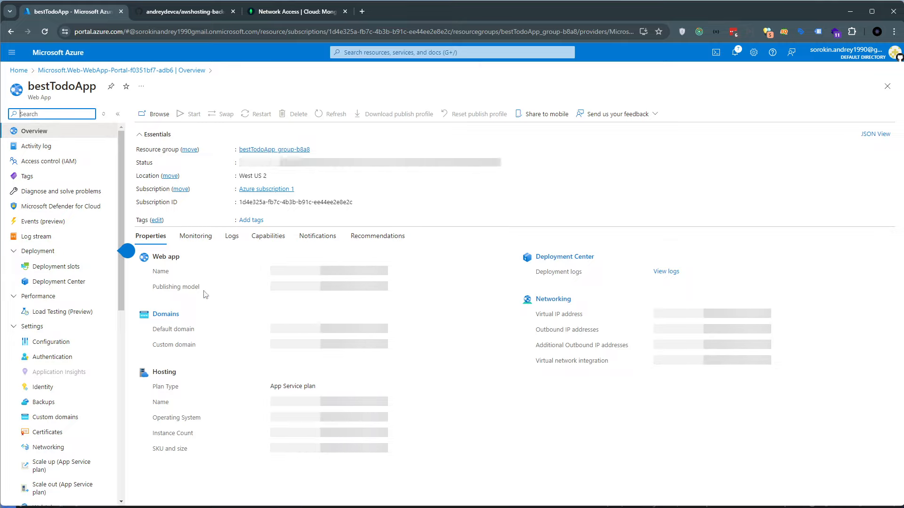
Look through the bestTodoApp resource's management sections, from Overview and Deployment to Monitoring and Automation
scroll(120, 211, down, 1)
drag(120, 210, 96, 396)
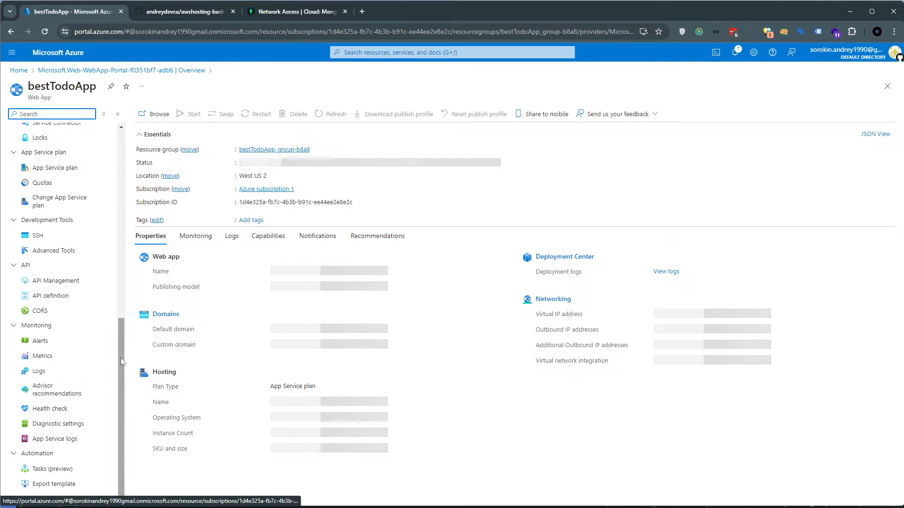
drag(121, 357, 120, 157)
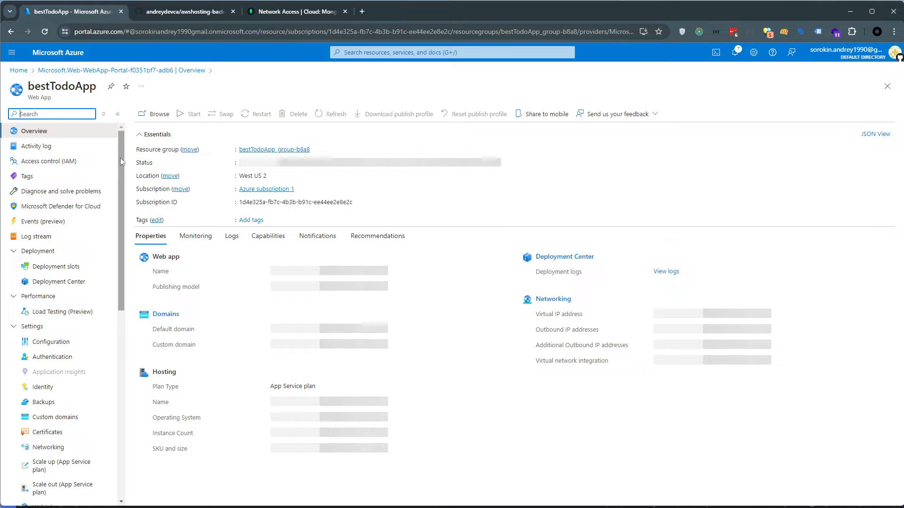
mouse_move(120, 159)
mouse_down()
mouse_move(124, 301)
mouse_move(119, 146)
mouse_up()
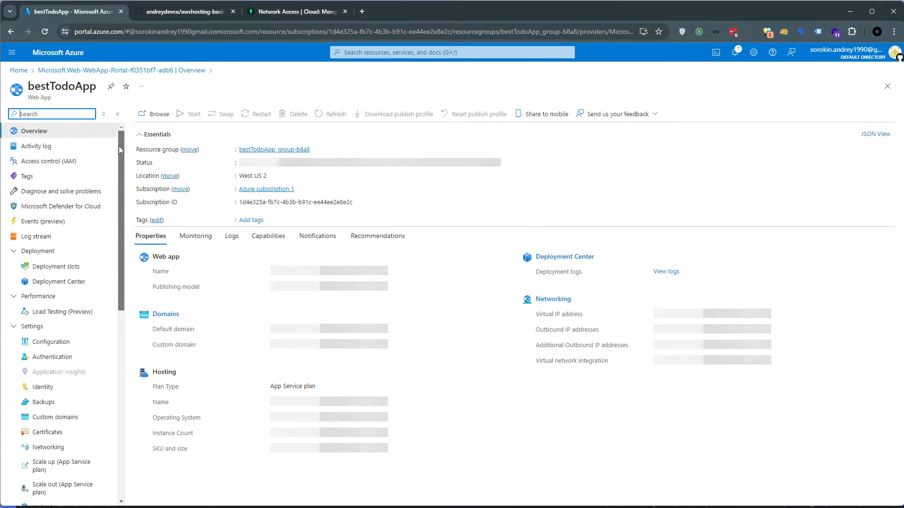
scroll(61, 424, down, 10)
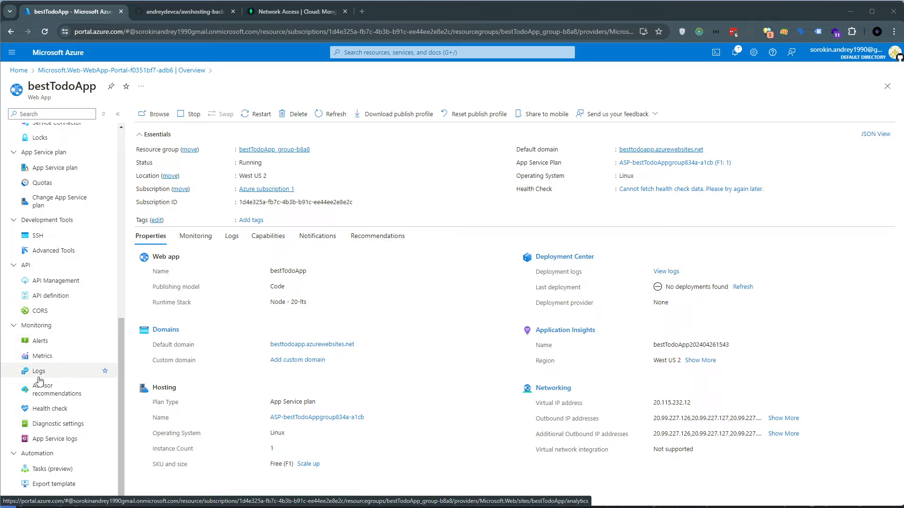
scroll(70, 377, up, 2)
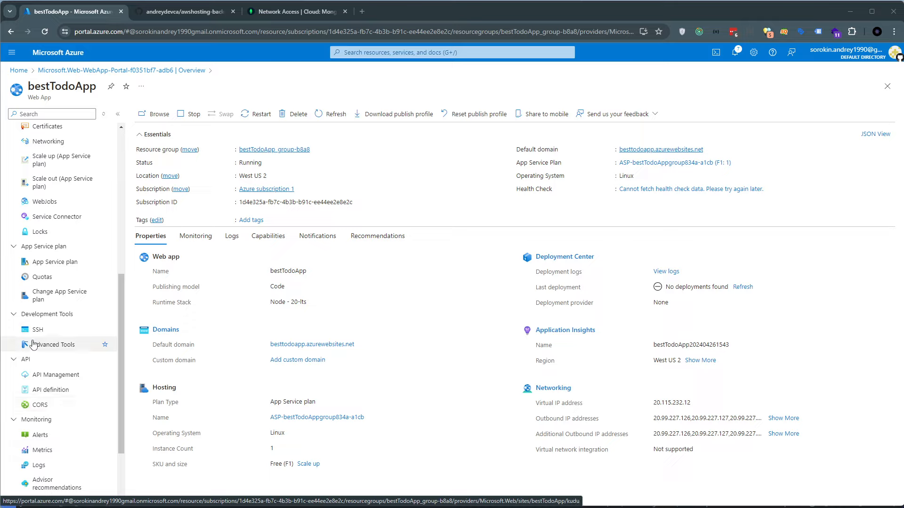
scroll(56, 306, up, 3)
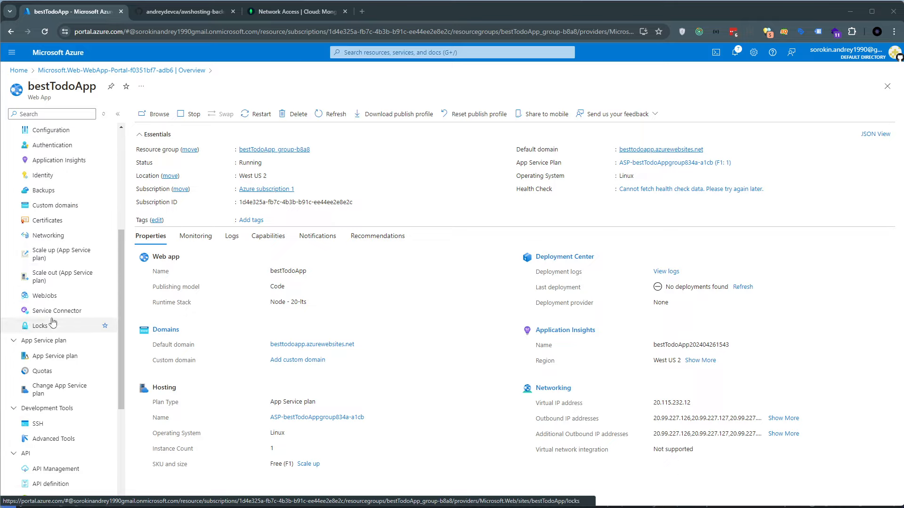
scroll(41, 160, up, 4)
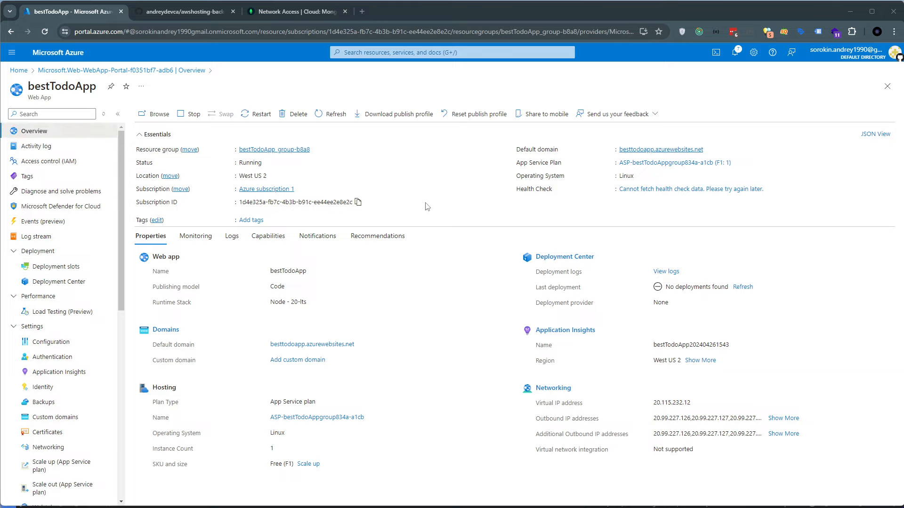
Go back to the portal home, reopen bestTodoApp from the App Services list, and collapse the list pane
click(19, 70)
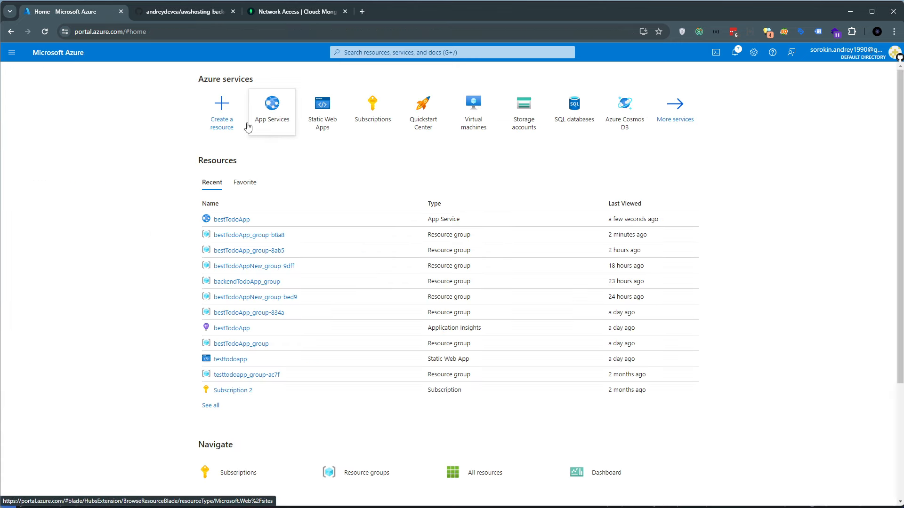
click(273, 118)
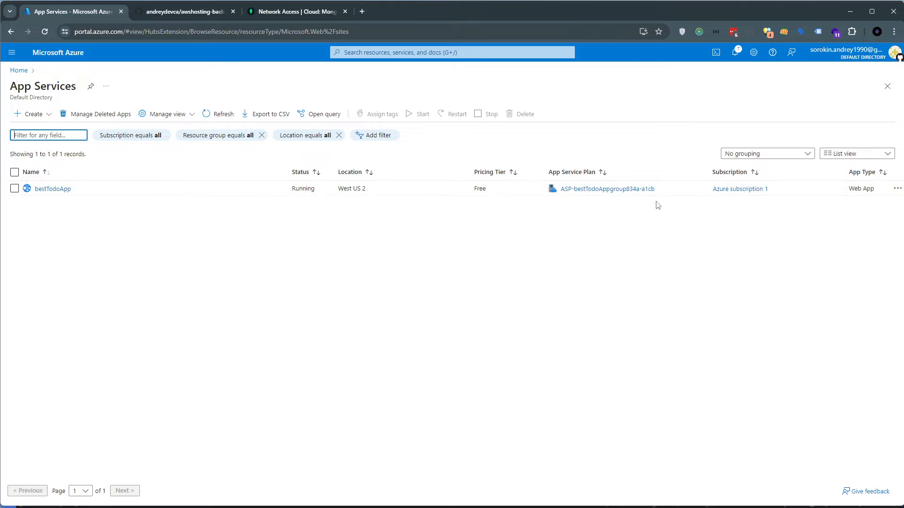
click(36, 193)
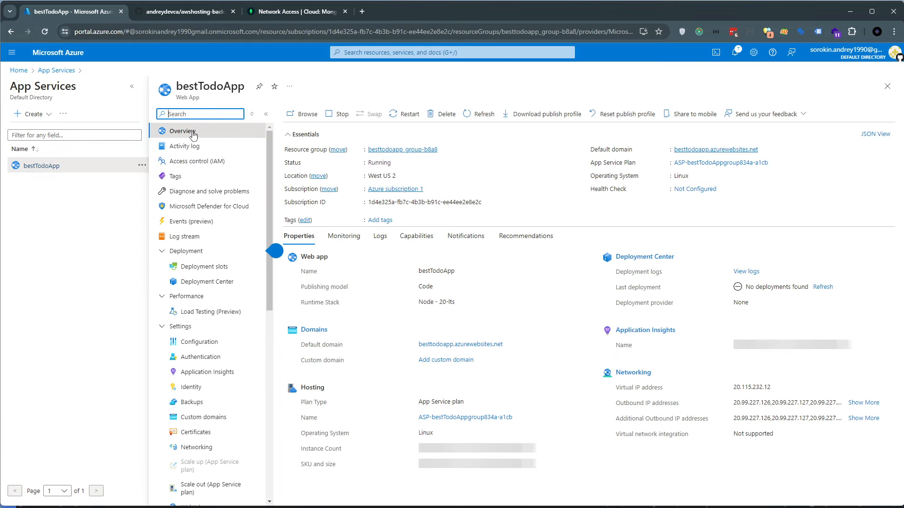
click(131, 86)
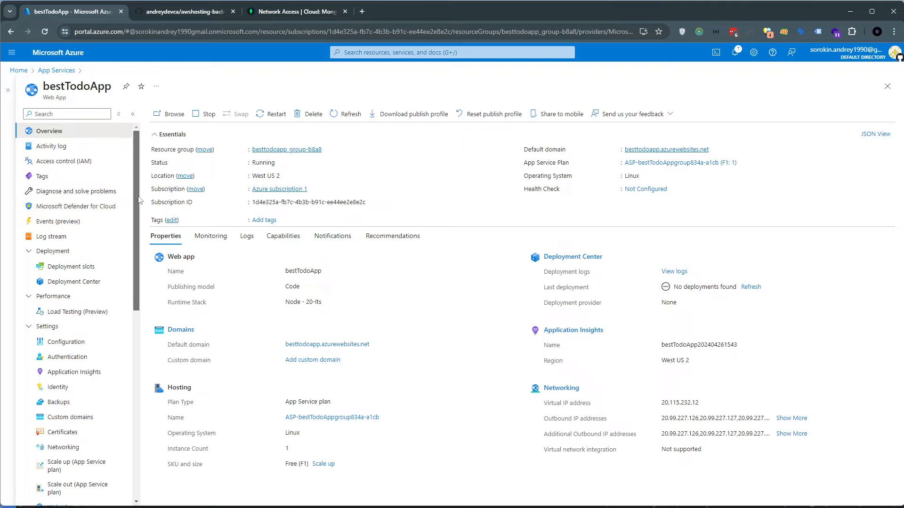
Open bestTodoApp's Deployment Center and set the code source to GitHub
drag(137, 197, 138, 201)
scroll(140, 205, up, 1)
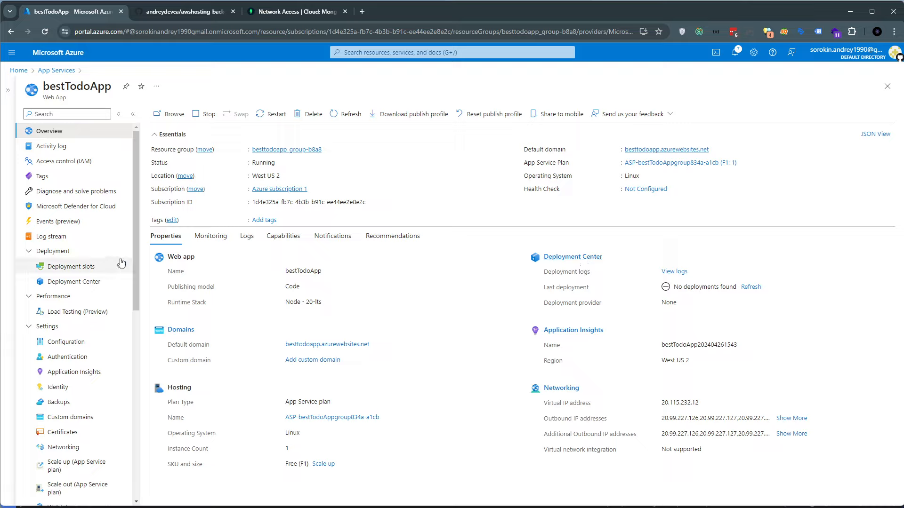
click(73, 282)
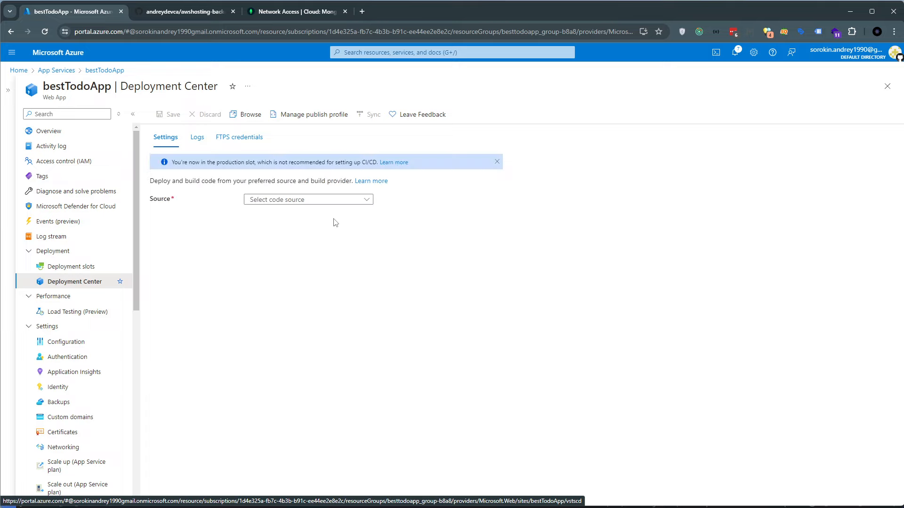
click(306, 201)
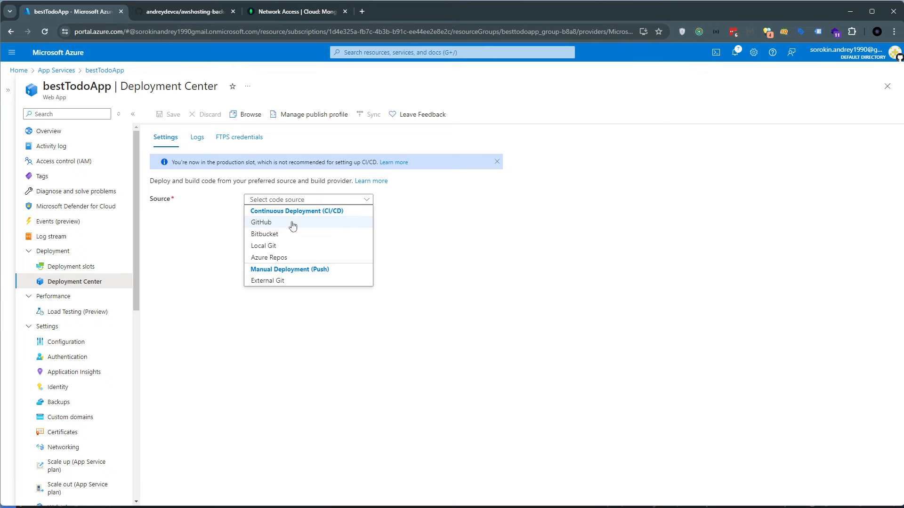
click(282, 223)
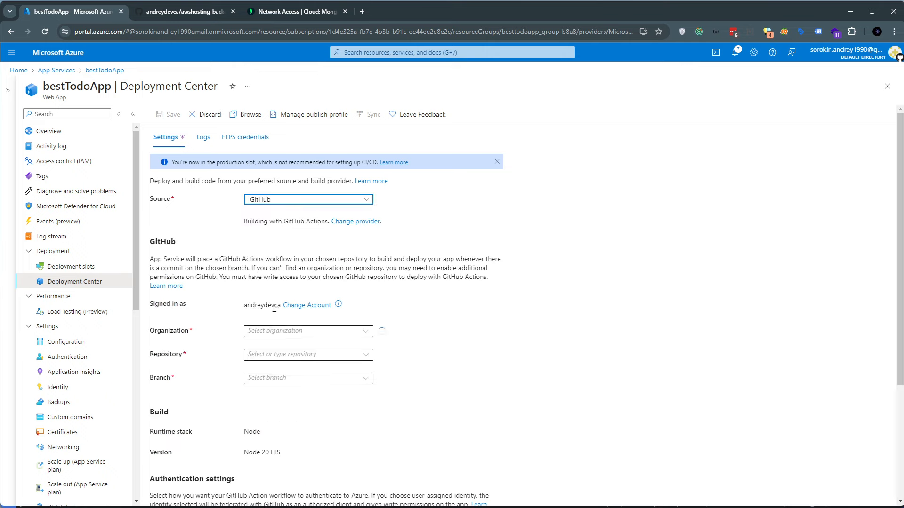
Set the deployment source to the signed-in account's organization, the awshosting-backend repository and the azure branch
click(356, 330)
click(359, 347)
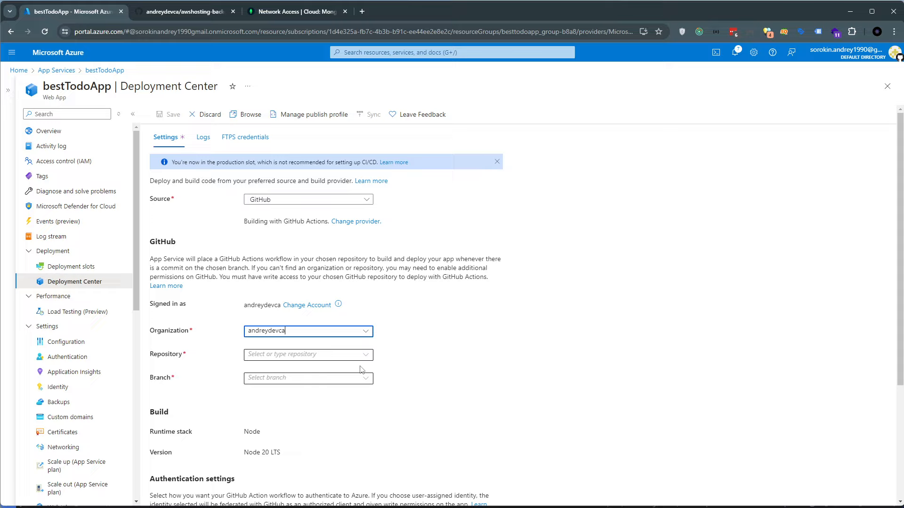
click(367, 357)
click(365, 385)
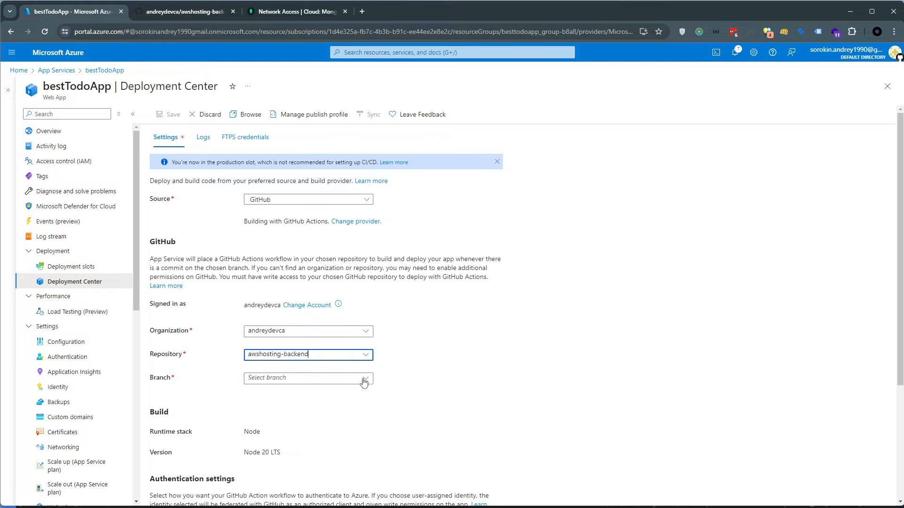
click(367, 379)
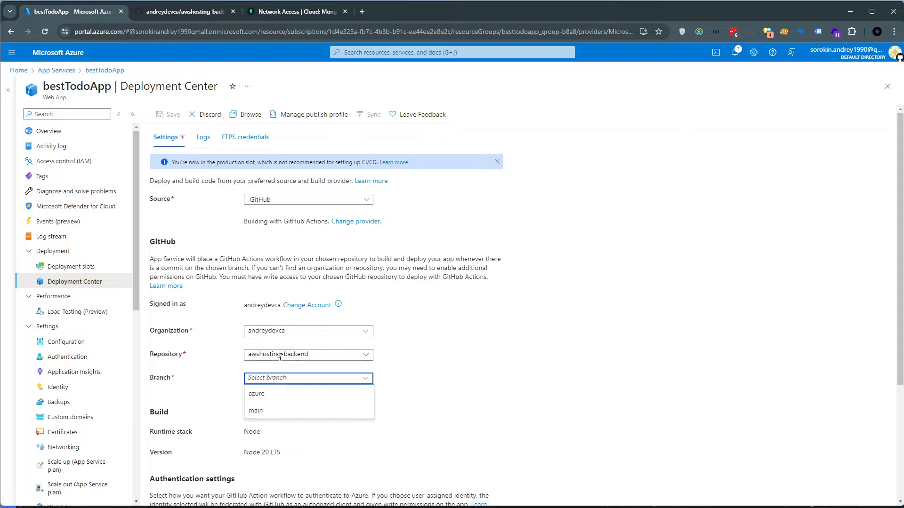
click(313, 394)
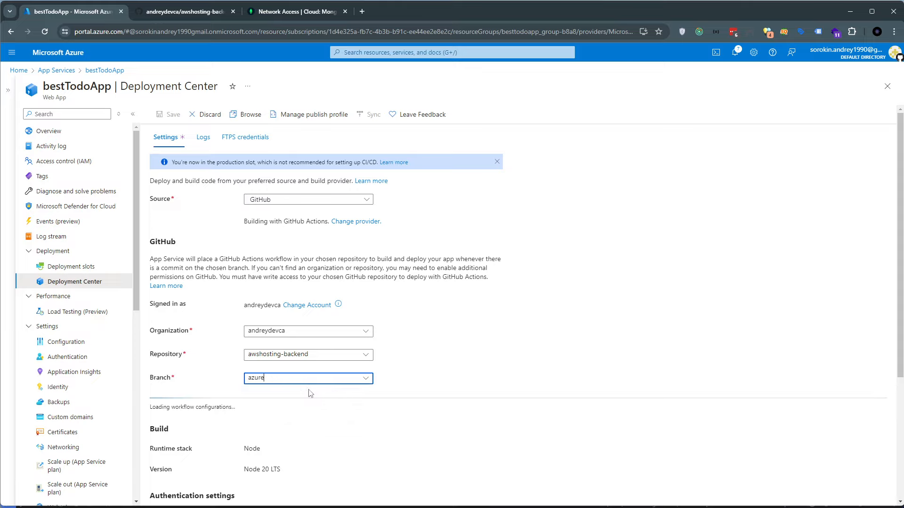
Review the build and authentication settings and save the GitHub deployment configuration
scroll(300, 379, down, 2)
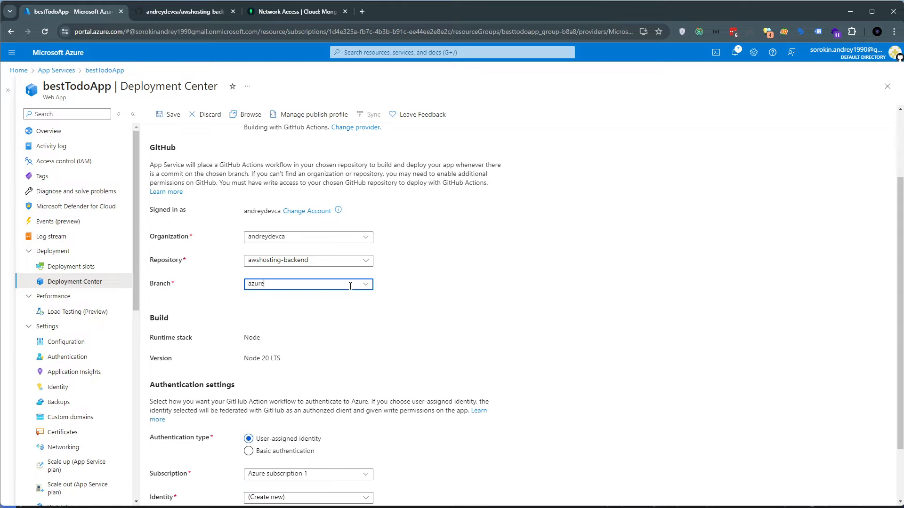
scroll(219, 366, down, 2)
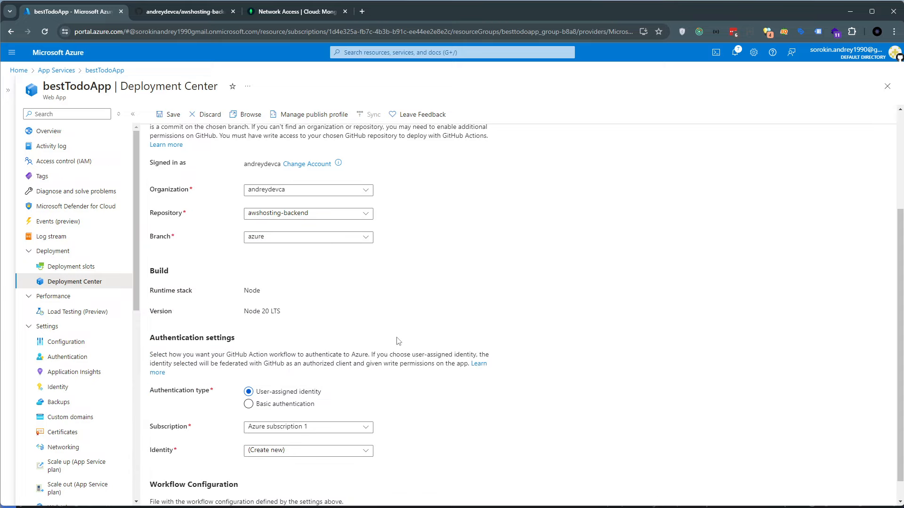
scroll(179, 266, up, 3)
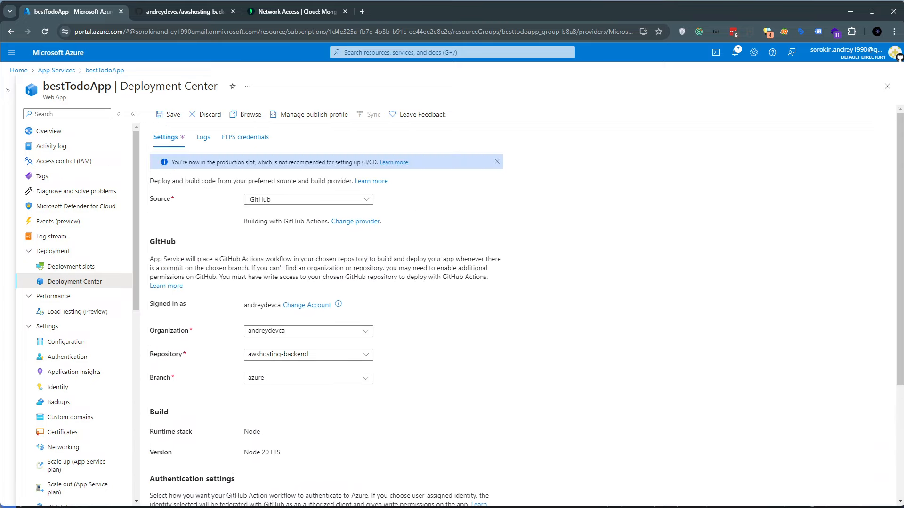
click(169, 114)
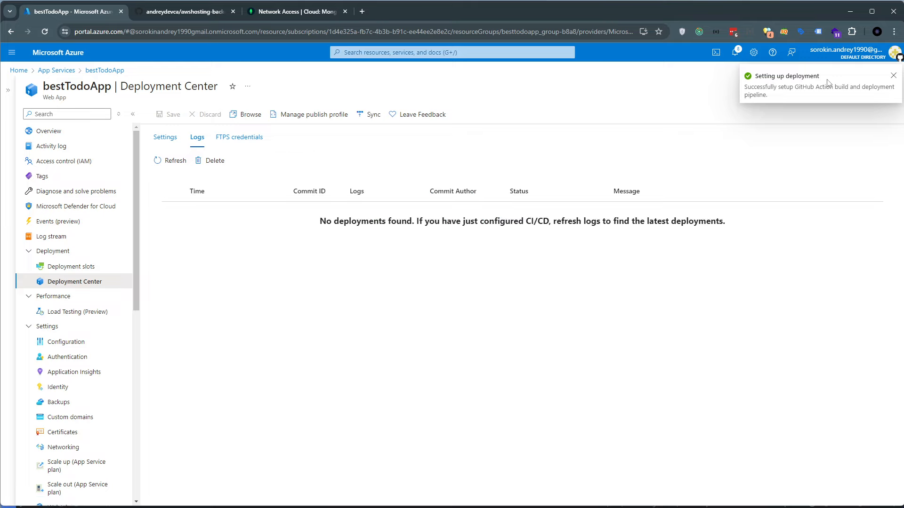
Read the deployment logs notice and refresh the logs to look for the latest deployment
drag(320, 221, 746, 224)
click(444, 217)
drag(313, 221, 734, 231)
click(363, 223)
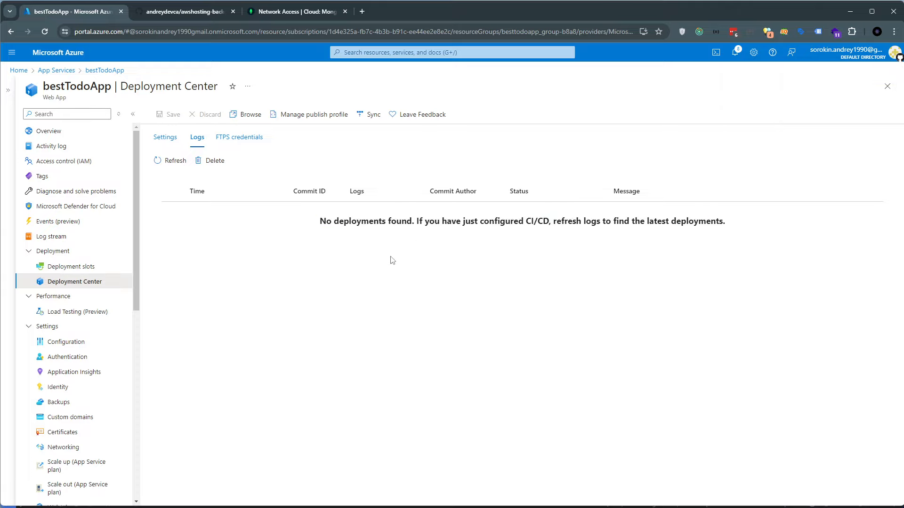
click(151, 161)
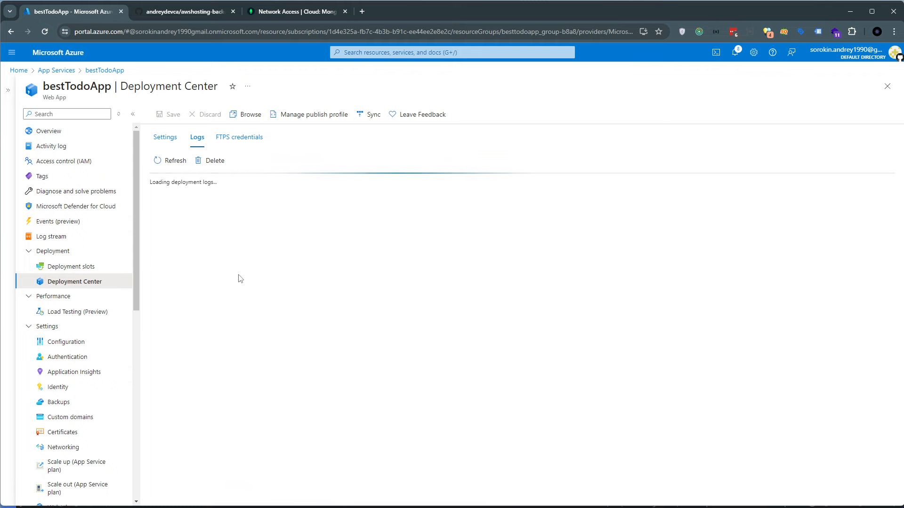
Switch to the awshosting-backend repository on GitHub and check the azure branch's recent push and workflows folder
click(188, 13)
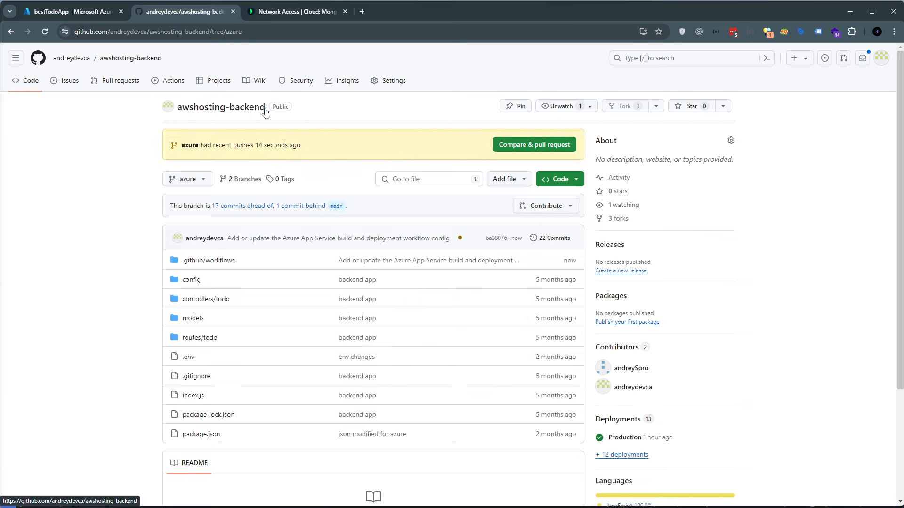
click(194, 179)
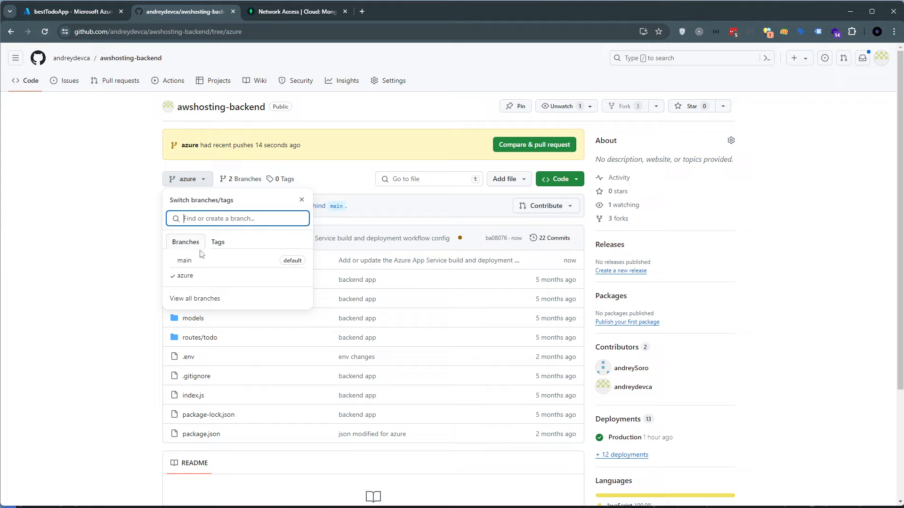
click(193, 277)
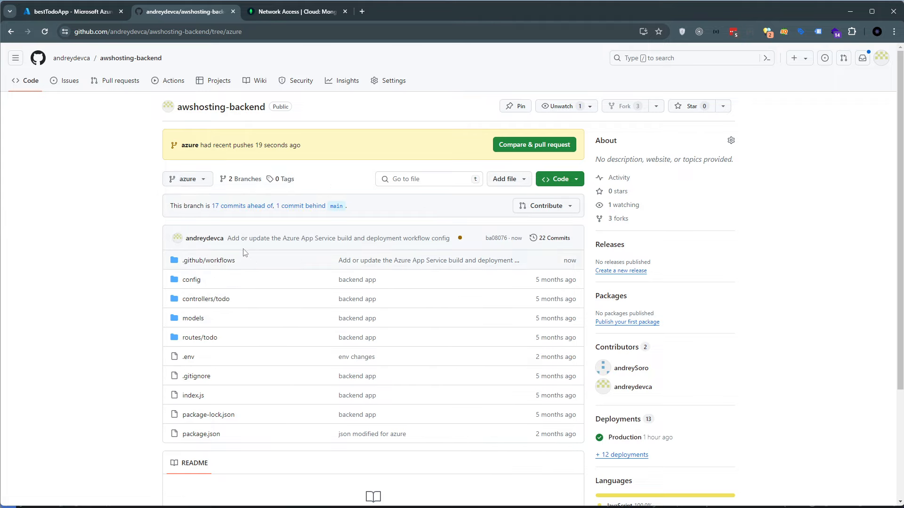
drag(213, 143, 244, 141)
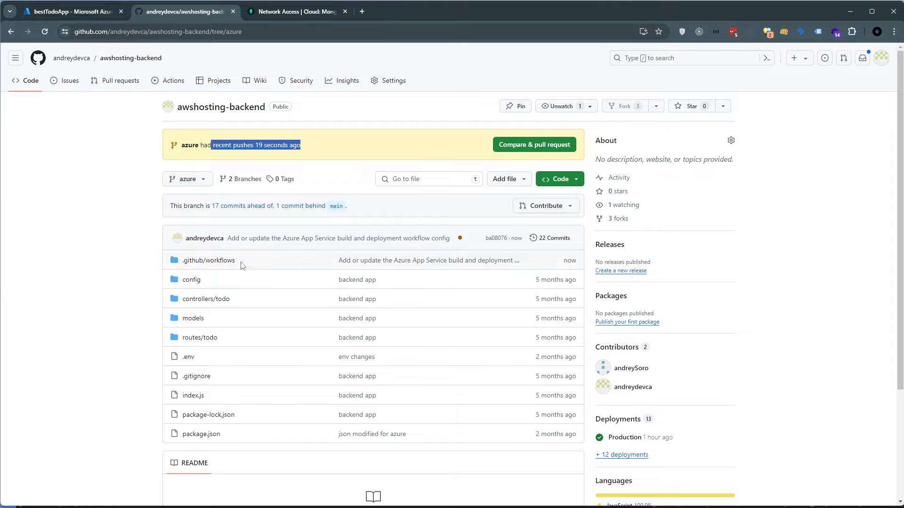
drag(241, 265, 189, 264)
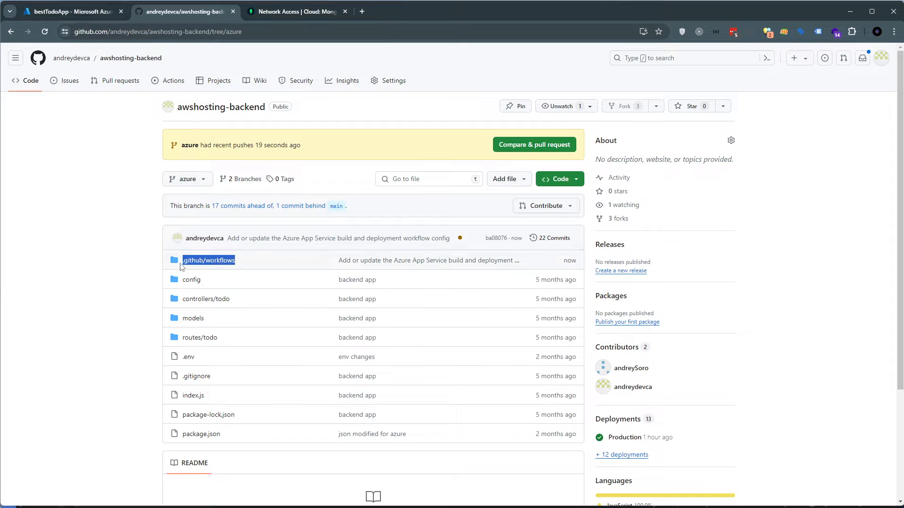
Open azure_besttodoapp.yml from the .github/workflows folder and examine its build and deploy jobs
click(226, 261)
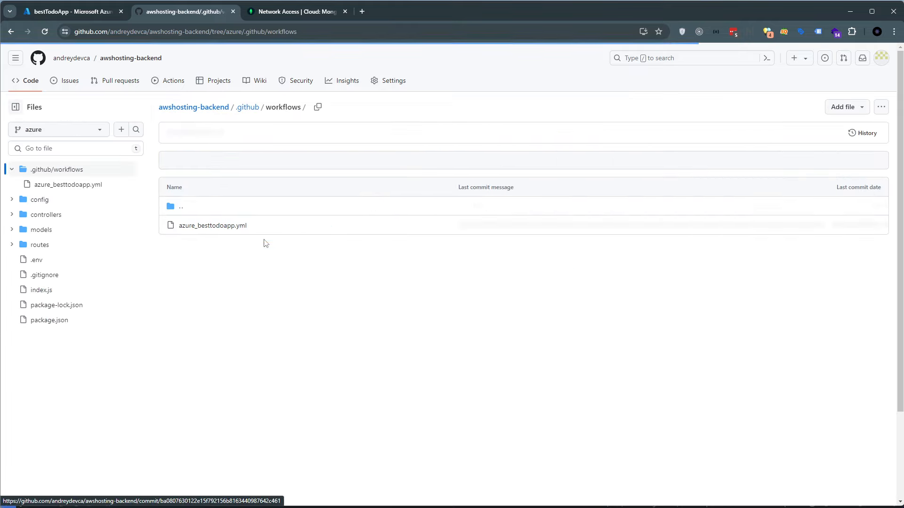
click(227, 230)
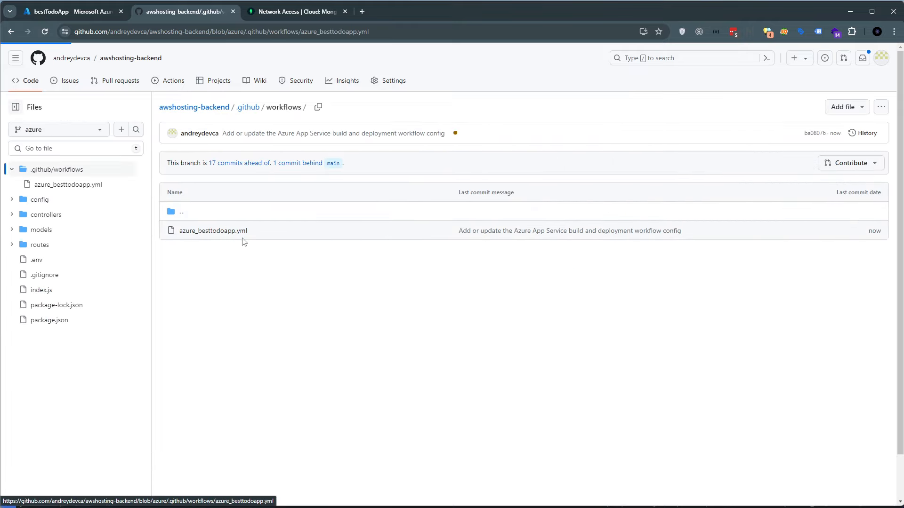
drag(203, 182, 284, 360)
scroll(301, 339, down, 1)
click(317, 325)
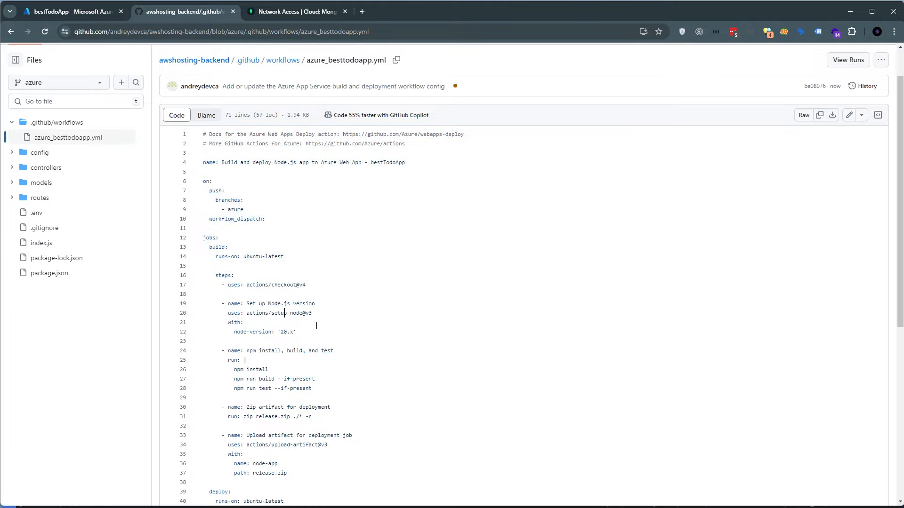
scroll(316, 326, down, 2)
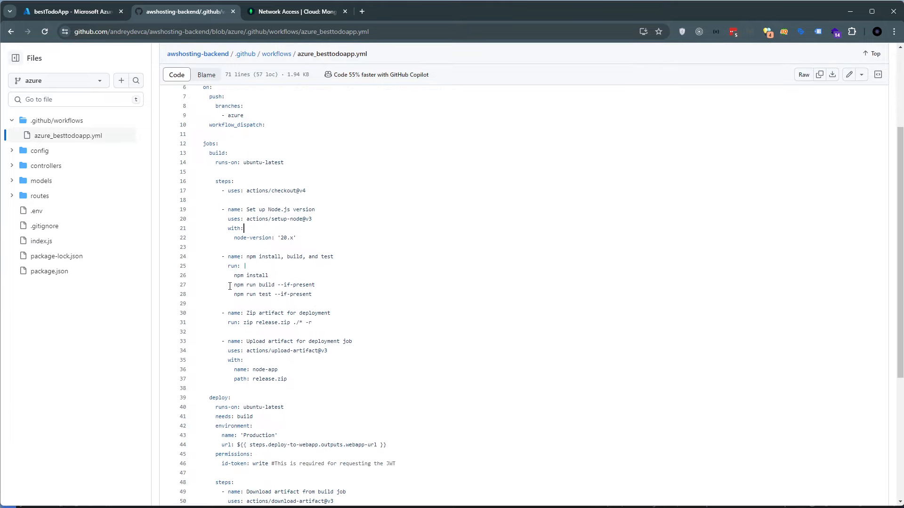
drag(229, 266, 328, 295)
drag(204, 247, 319, 337)
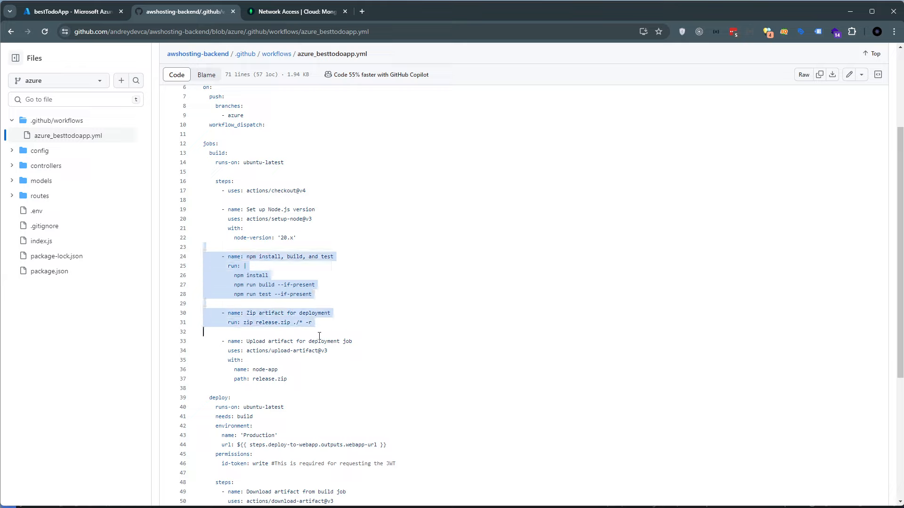
scroll(484, 267, down, 4)
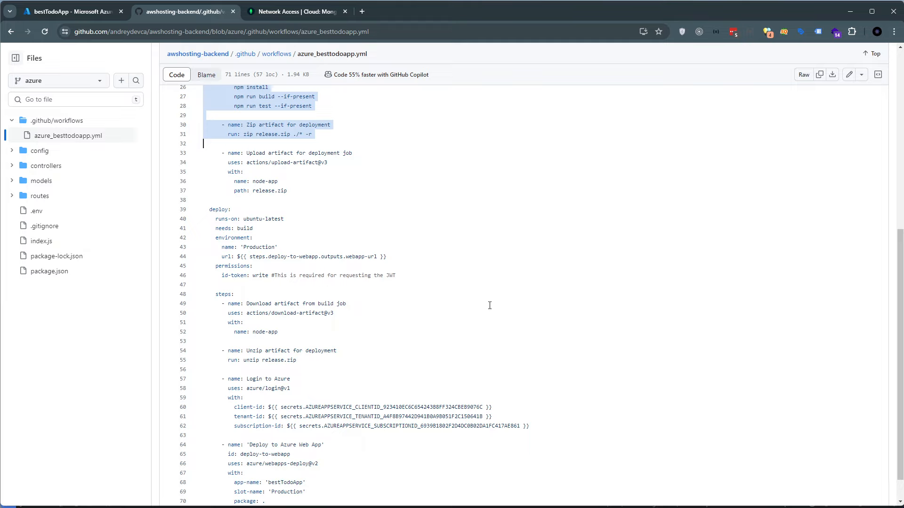
scroll(490, 305, up, 6)
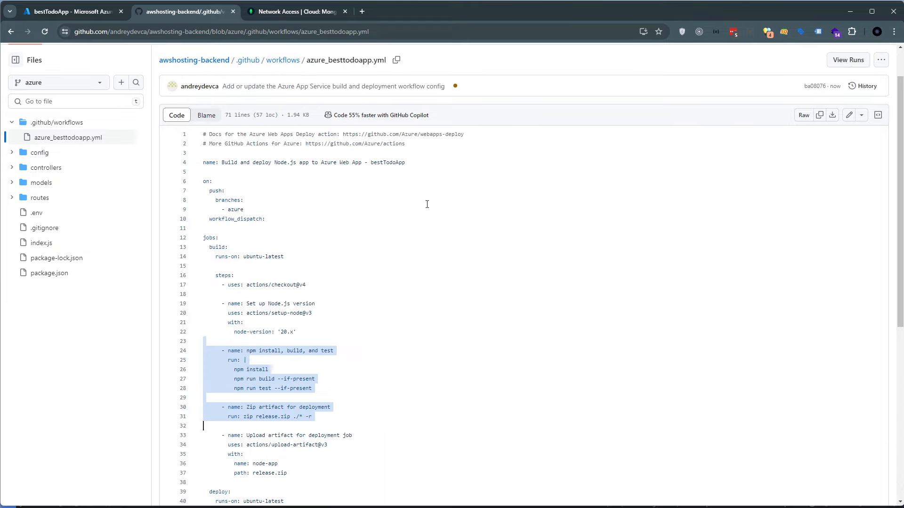
click(849, 115)
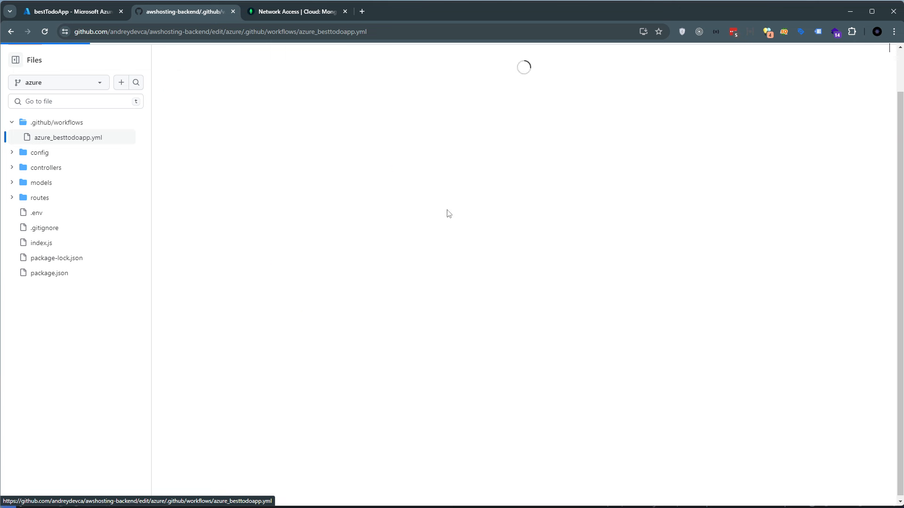
drag(235, 215, 231, 367)
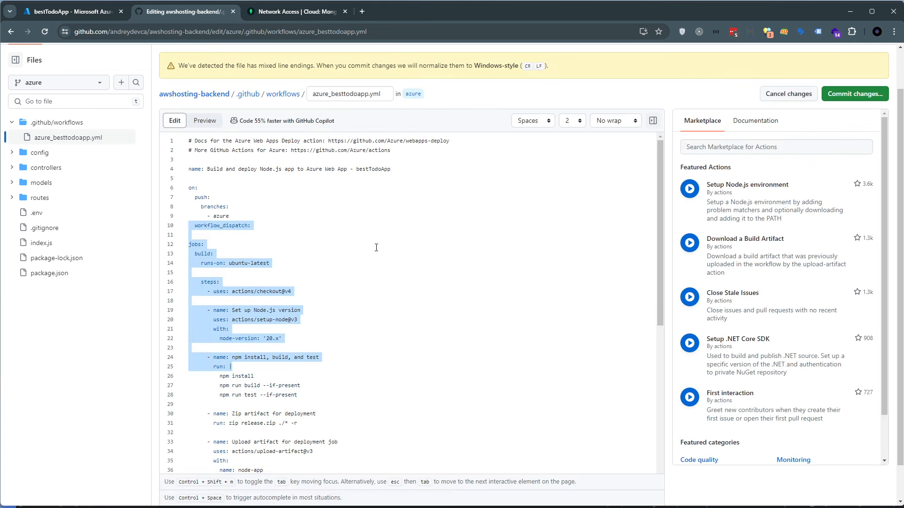
click(804, 94)
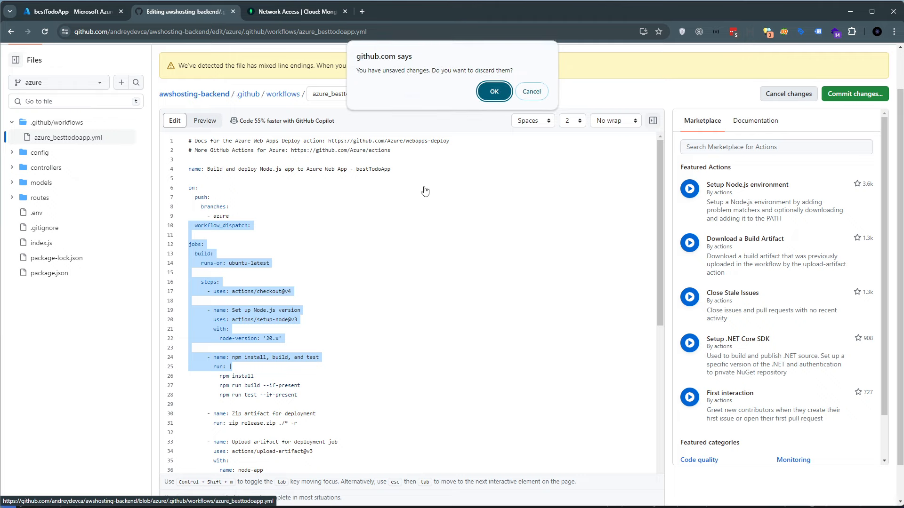
click(493, 89)
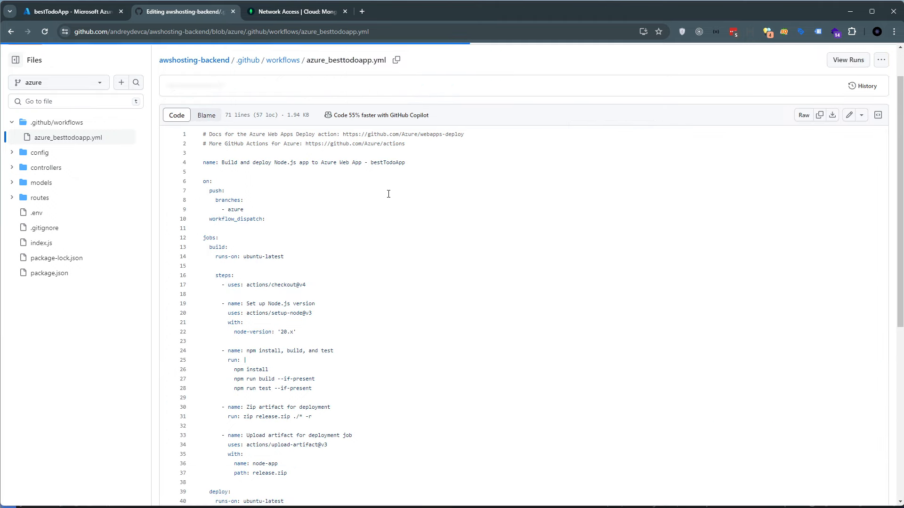
Open the newest bestTodoApp workflow run from the repository's Actions and view its deploy job
click(243, 173)
scroll(214, 186, up, 1)
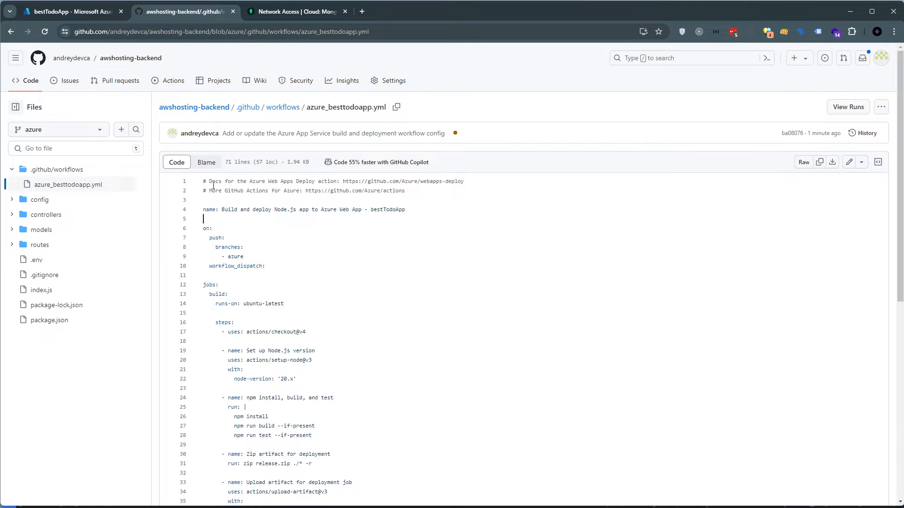
click(168, 82)
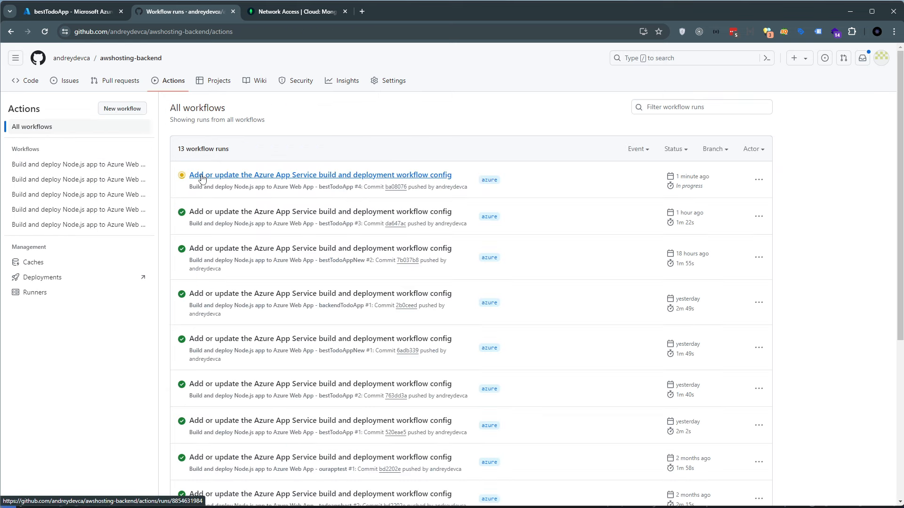
drag(188, 176, 232, 174)
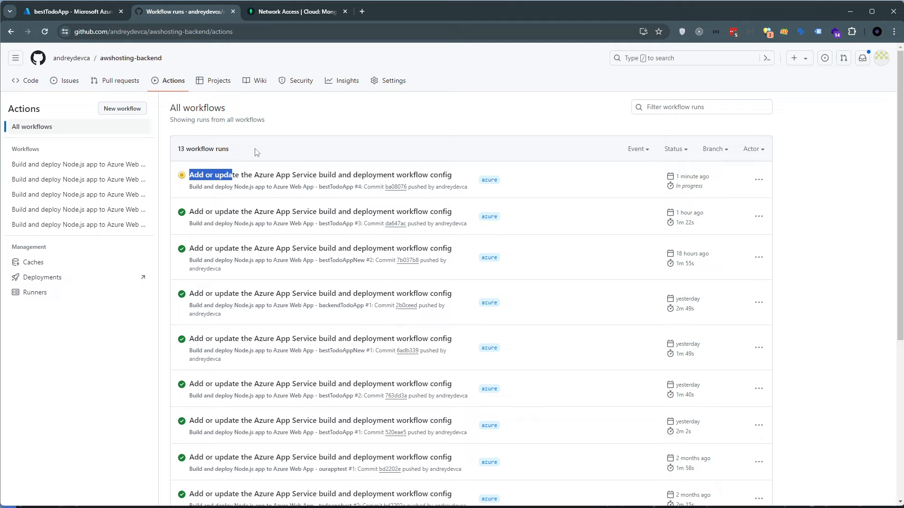
click(210, 175)
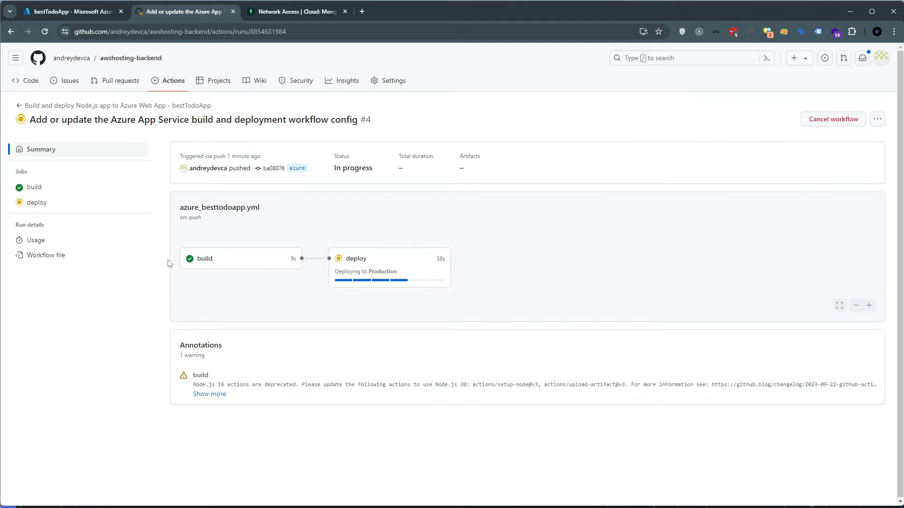
click(364, 268)
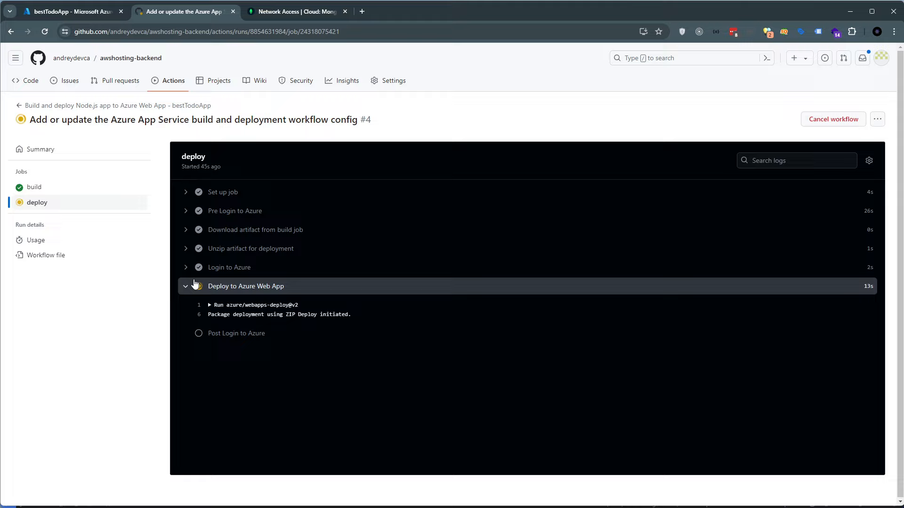
Examine the deploy job's logs for Azure login, artifact unzip and artifact download, then collapse all the log sections
click(186, 287)
click(190, 293)
click(186, 267)
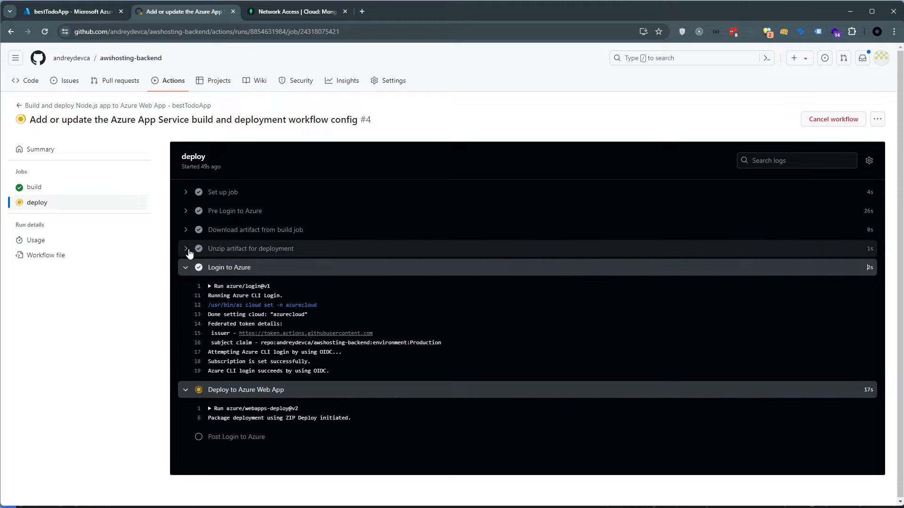
click(187, 249)
click(186, 230)
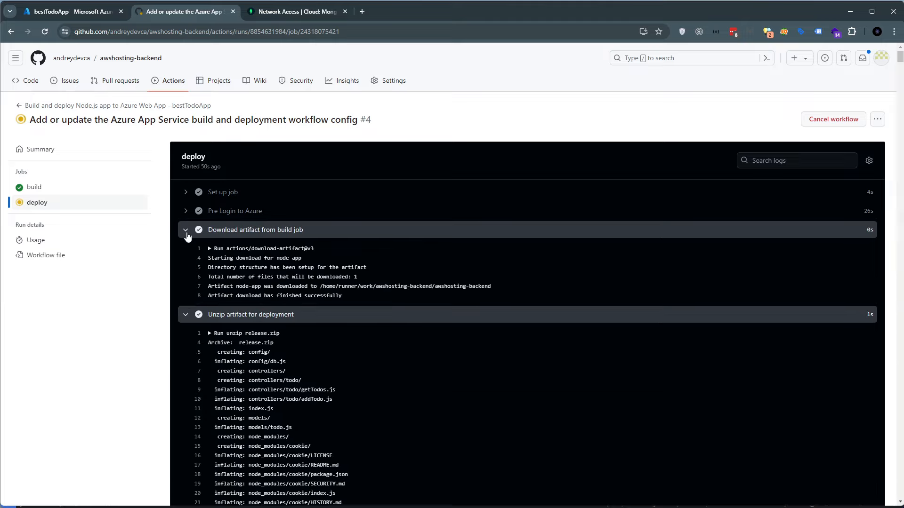
click(186, 230)
click(186, 248)
click(186, 268)
click(186, 287)
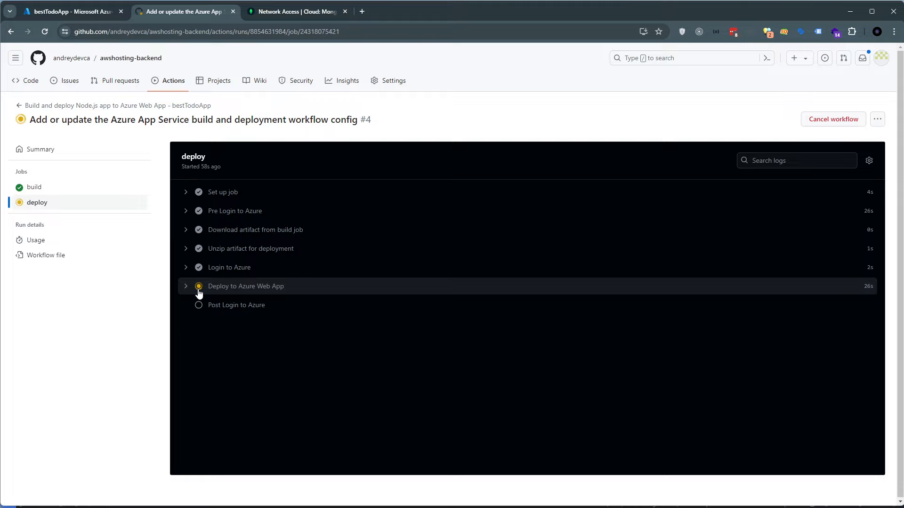
Switch to Visual Studio Code, open package.json and undo the removal of the "test" script line
key(alt+Tab)
key(alt+Tab)
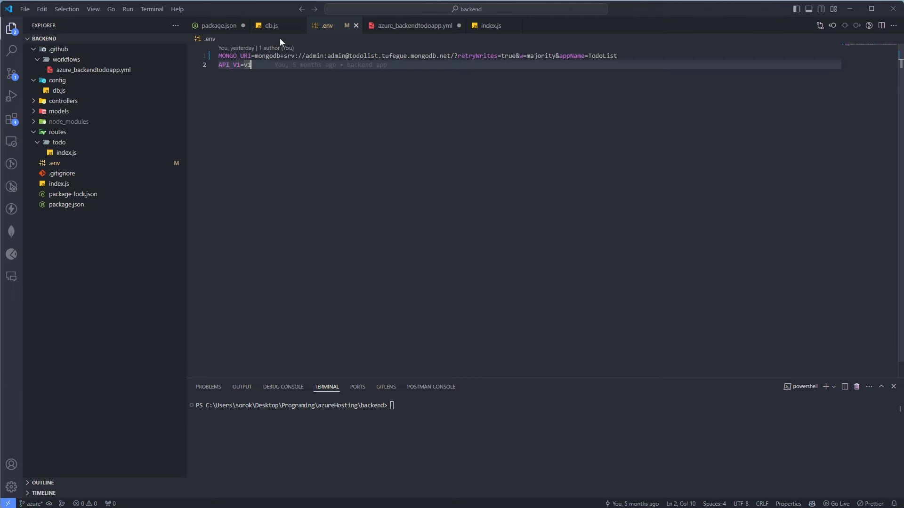
click(218, 26)
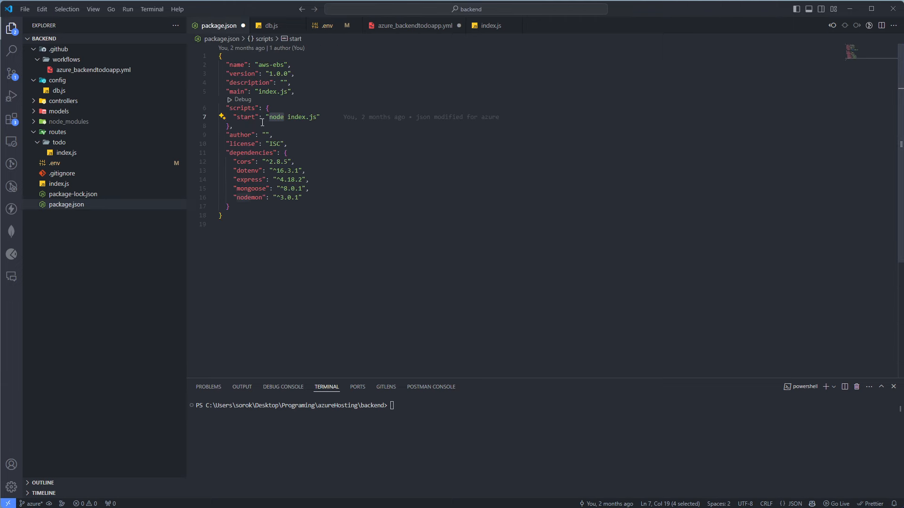
key(ctrl+z)
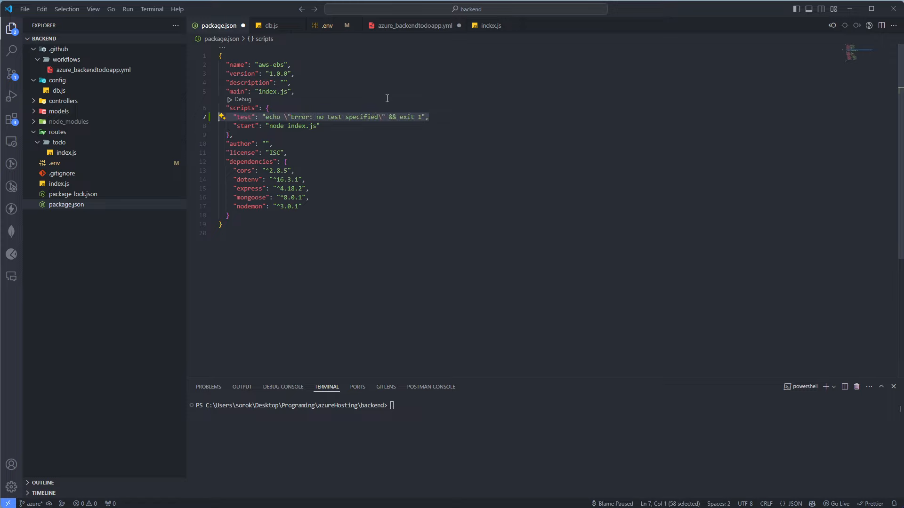
click(366, 150)
drag(321, 126, 213, 118)
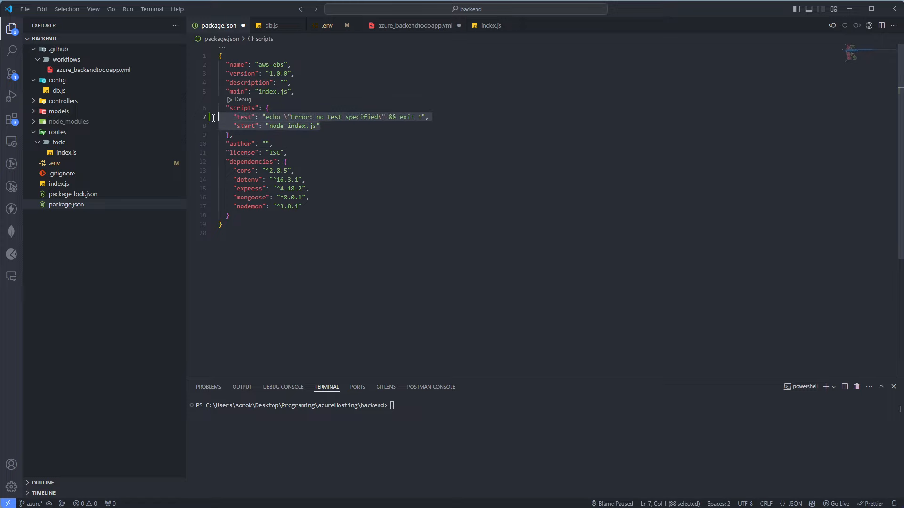
double_click(246, 119)
drag(430, 121, 219, 120)
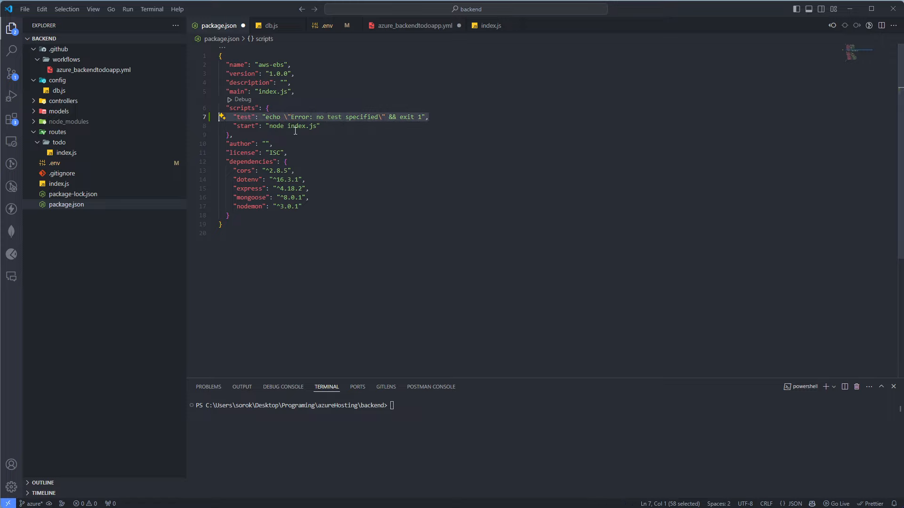
click(329, 129)
Change the "start" script in package.json to "nodemon index.js"
double_click(274, 126)
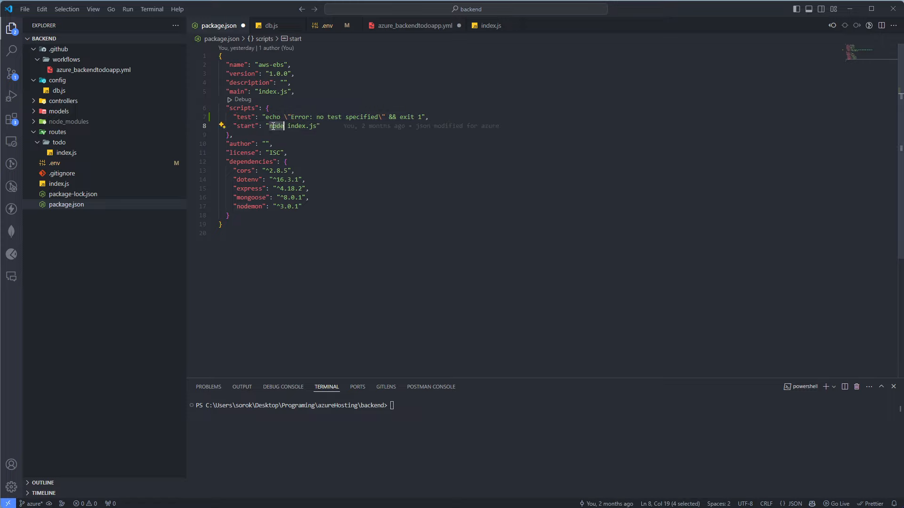
mouse_move(374, 129)
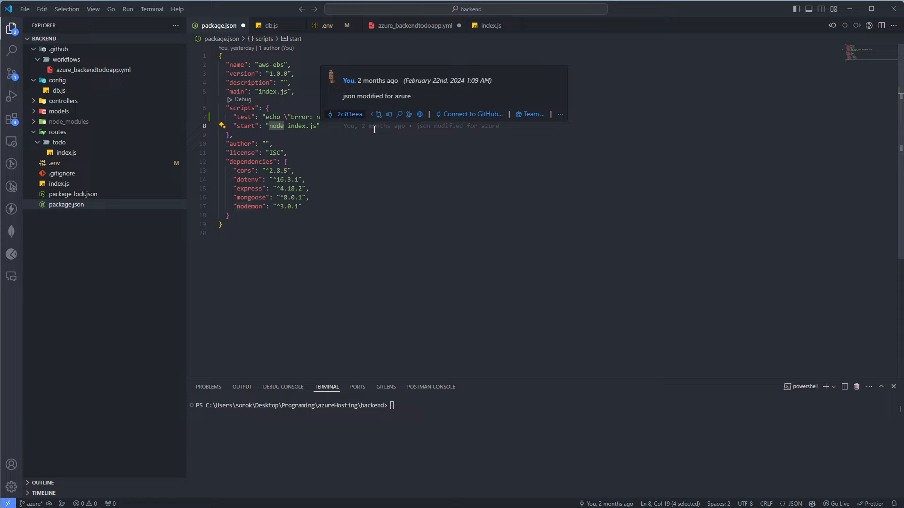
text(nodemon)
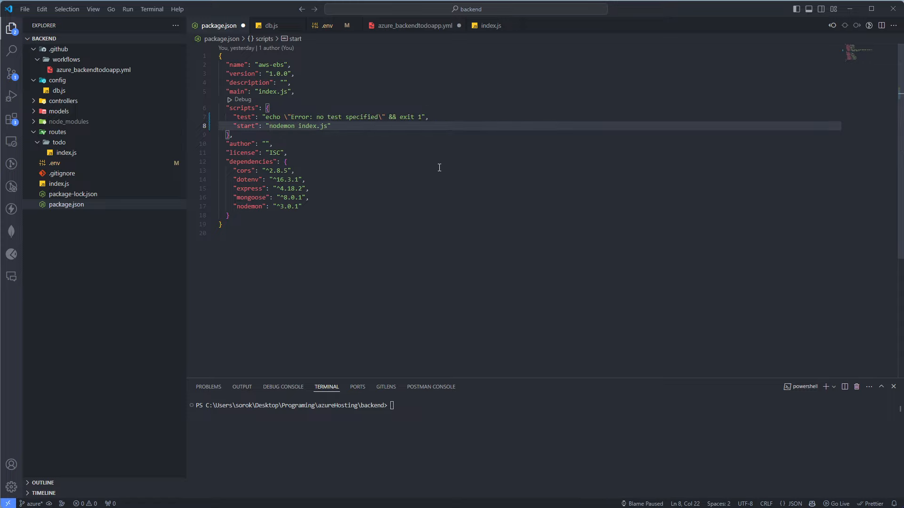
click(288, 180)
double_click(248, 126)
double_click(288, 126)
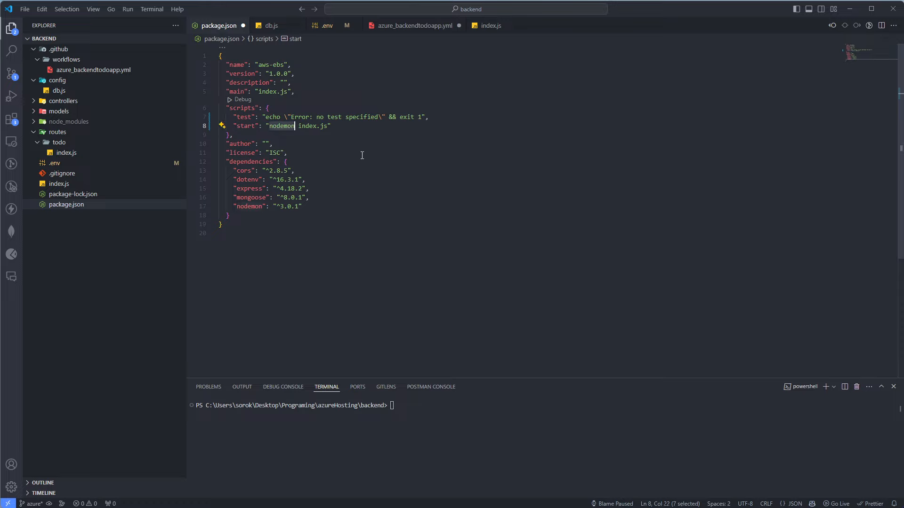
Review the scripts block and set the "start" script back to "node index.js"
drag(367, 136, 207, 107)
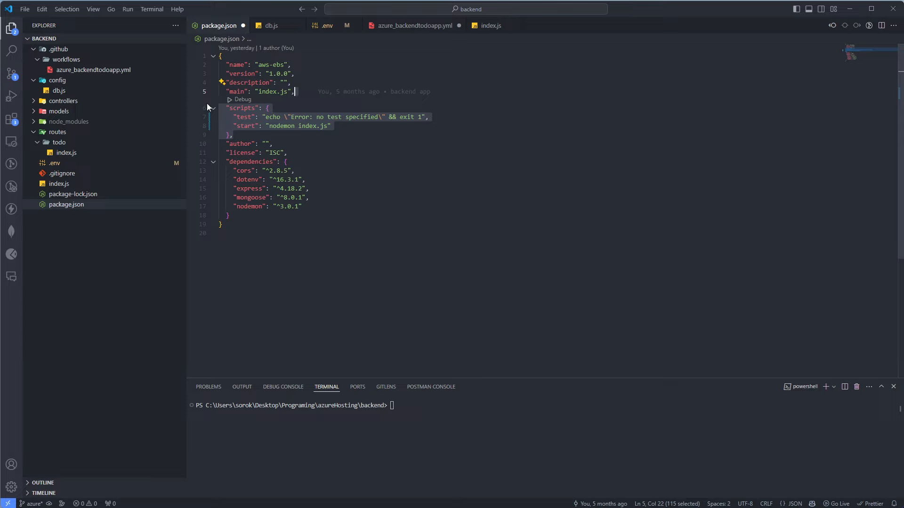
click(243, 153)
drag(332, 126, 211, 111)
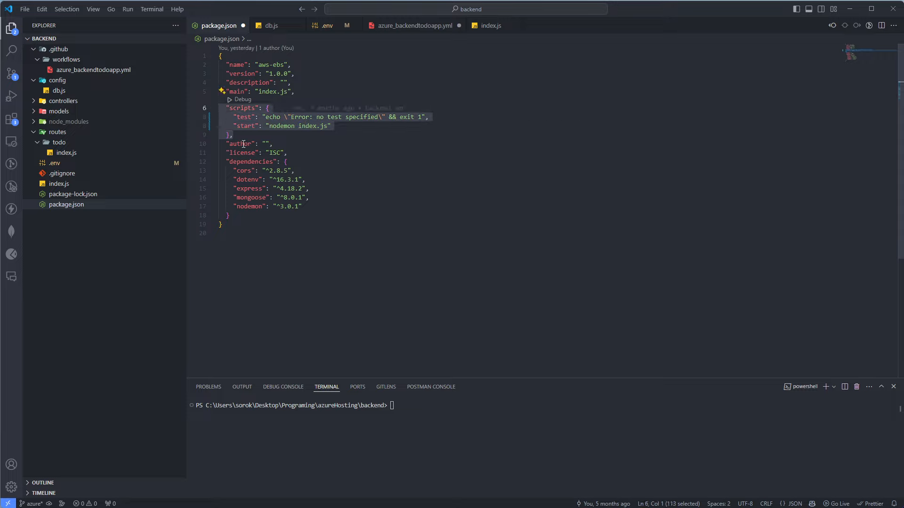
click(276, 139)
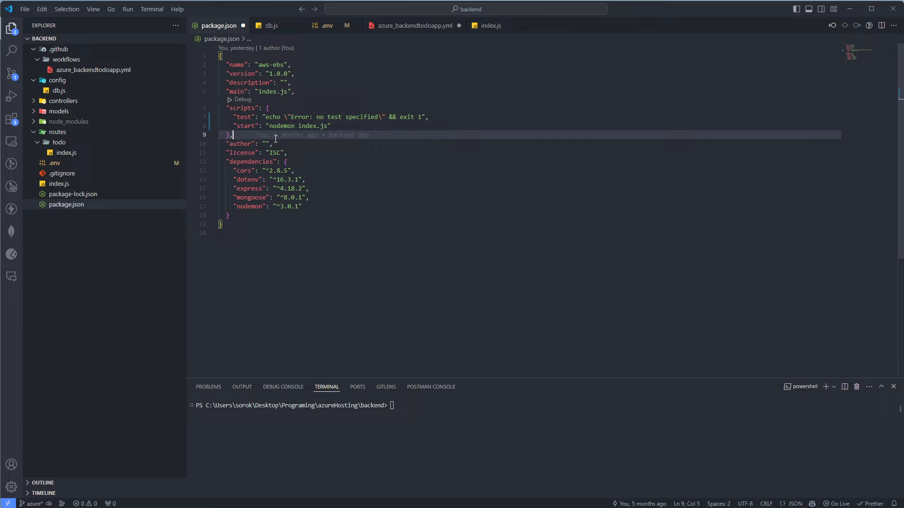
double_click(272, 128)
text(node)
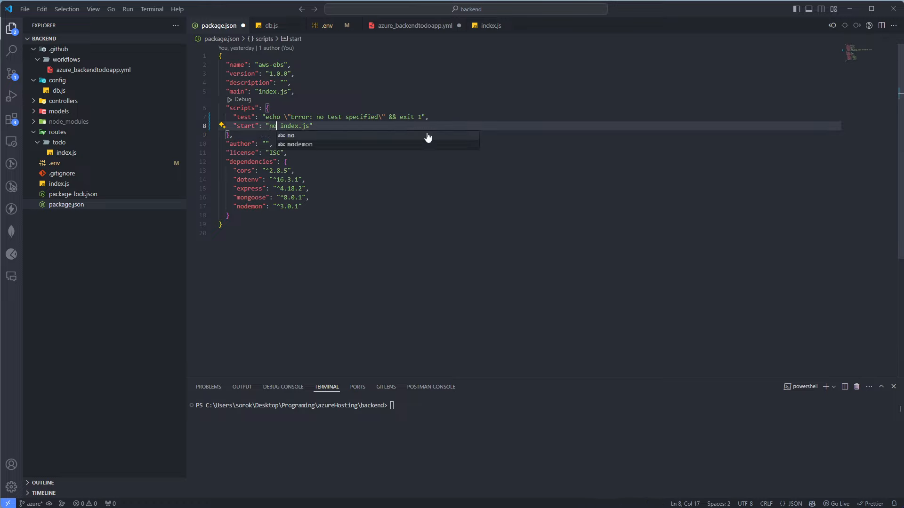
double_click(274, 126)
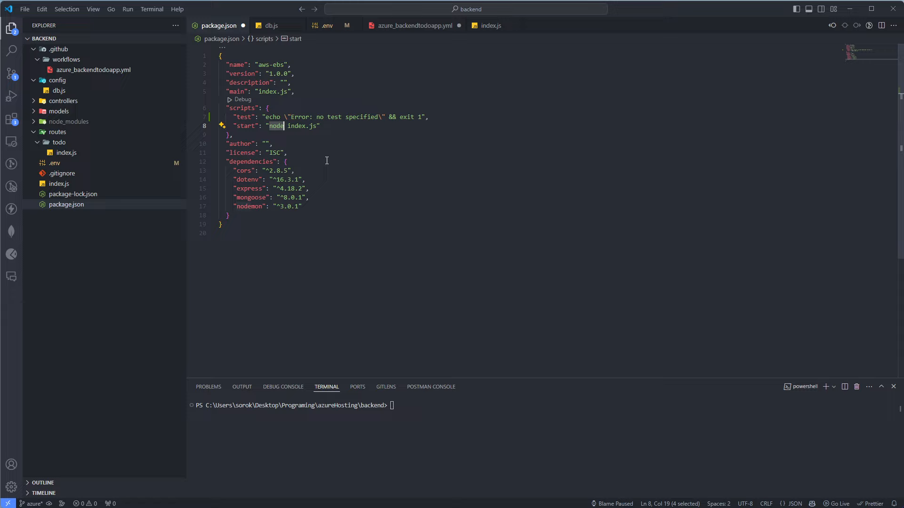
click(327, 155)
double_click(277, 126)
click(402, 160)
Delete the "test" script line from the scripts block in package.json
drag(449, 119, 223, 121)
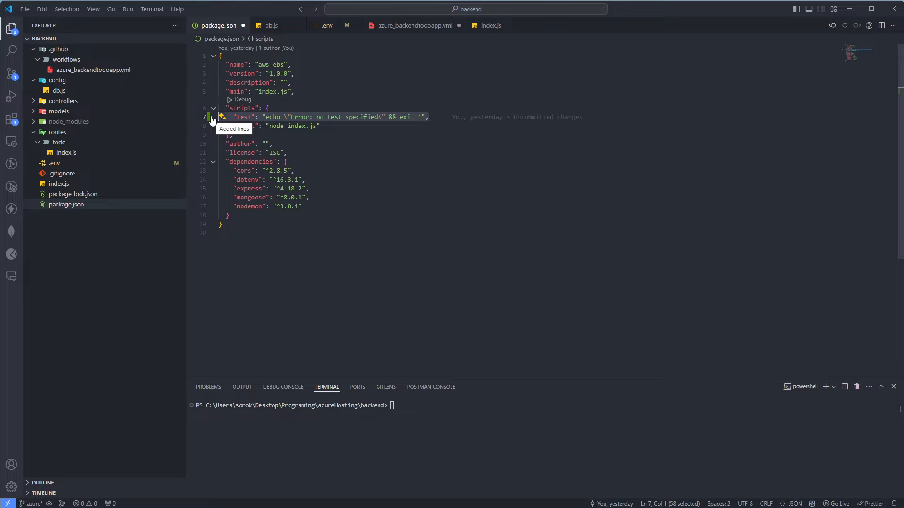
key(BackSpace)
key(BackSpace)
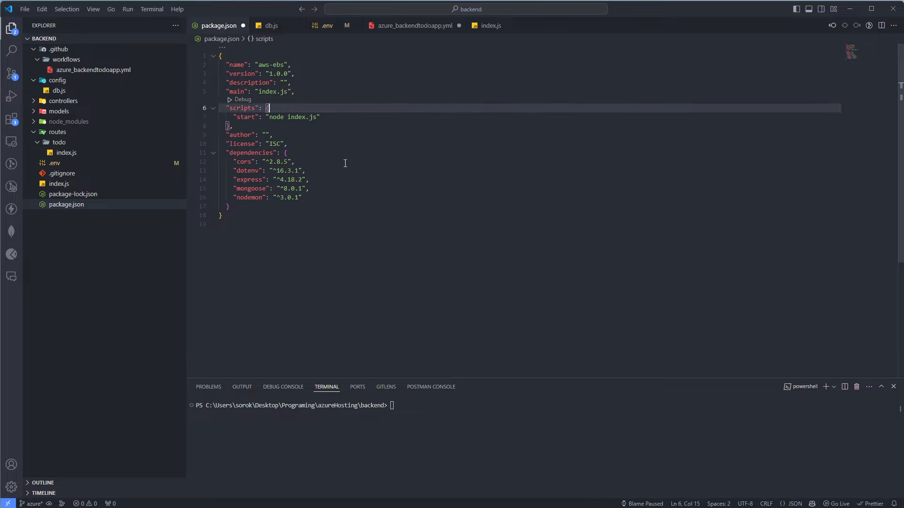
click(345, 163)
click(248, 101)
drag(235, 216, 220, 92)
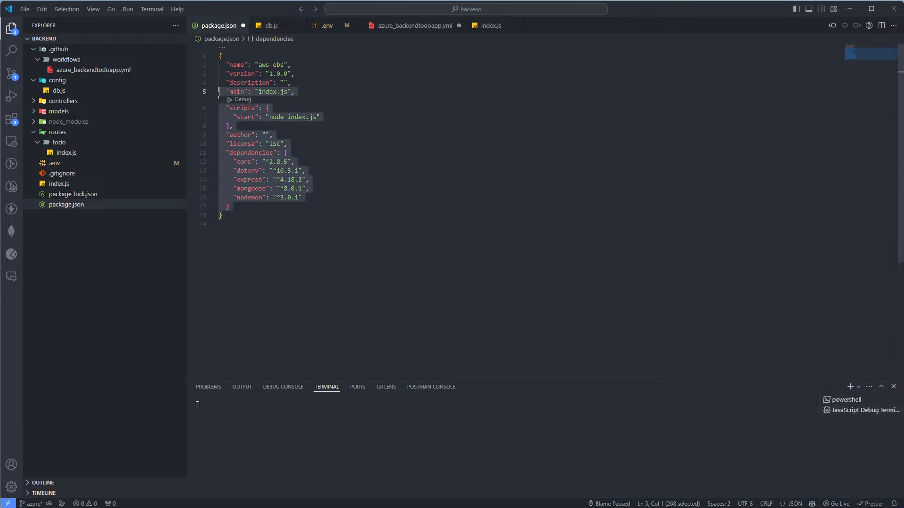
click(240, 117)
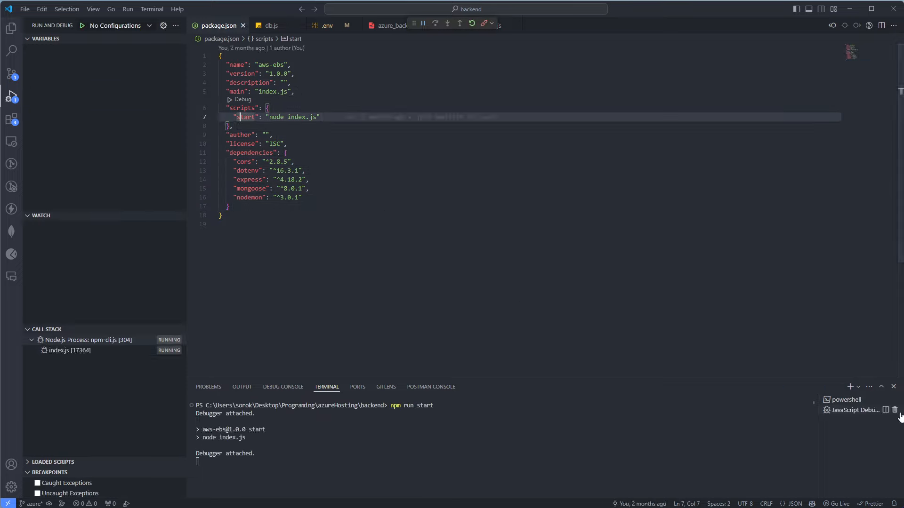
click(891, 410)
click(468, 224)
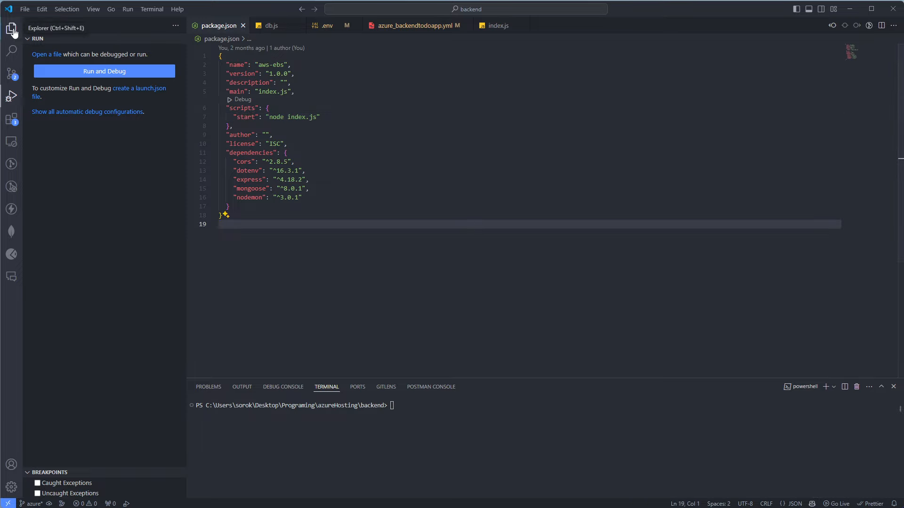
click(11, 28)
Review the scripts block and undo the deletion of the "test" script line
drag(258, 118, 229, 99)
drag(240, 135, 226, 109)
click(321, 200)
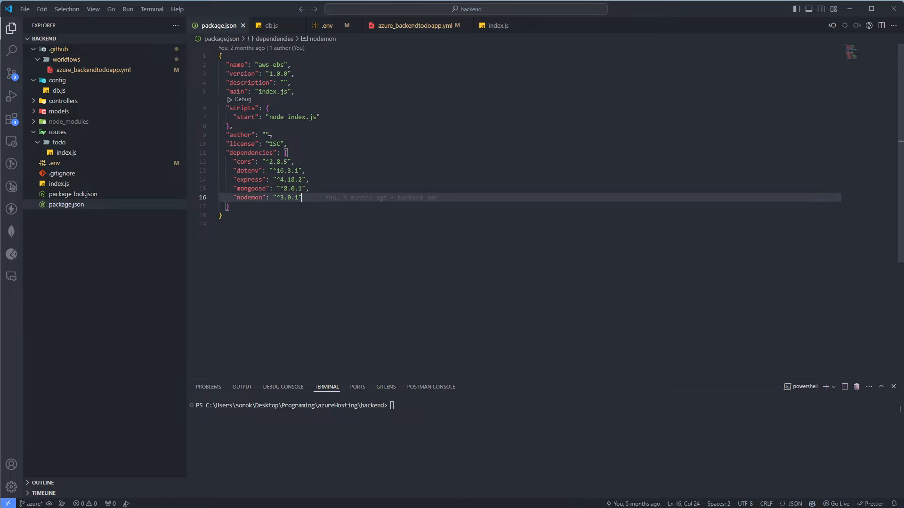
drag(251, 127, 226, 108)
key(ctrl+z)
key(ctrl+z)
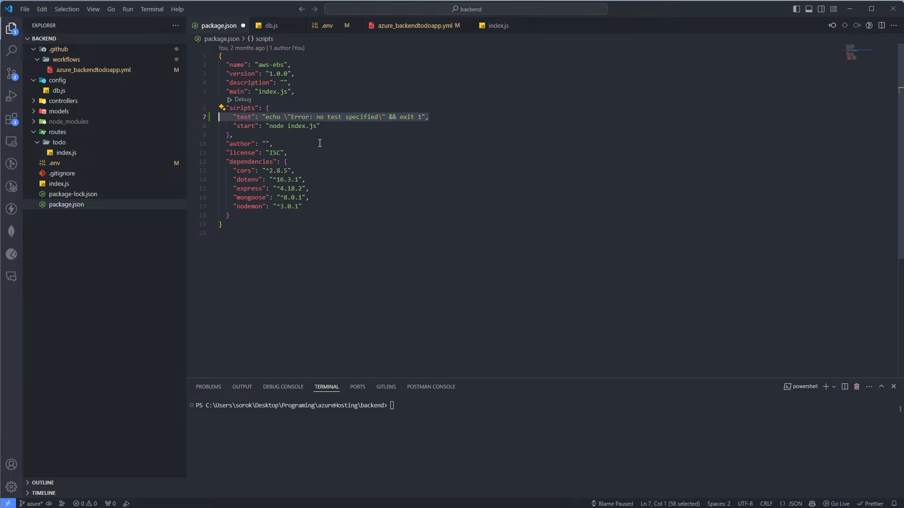
Examine the "test" script's echo command and the "start" script's node command in package.json
double_click(245, 118)
drag(268, 117, 422, 116)
click(419, 167)
drag(419, 167, 414, 170)
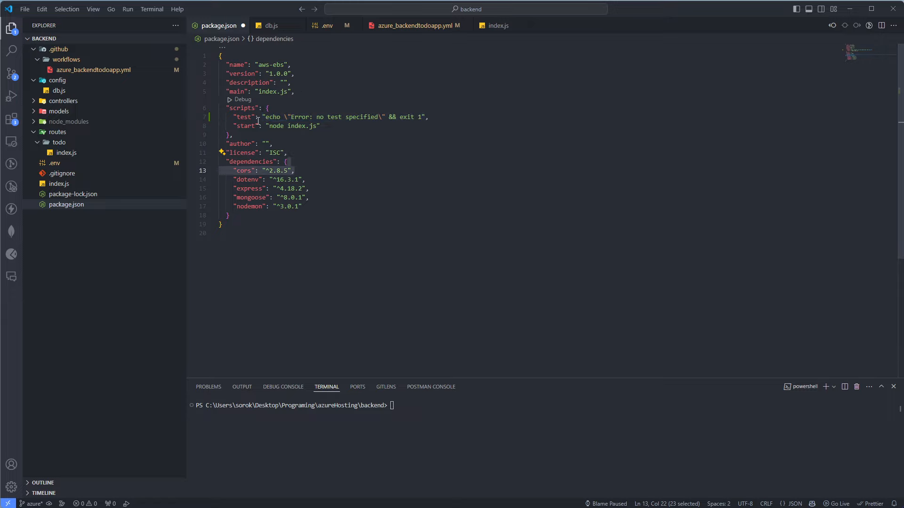
click(252, 118)
click(291, 126)
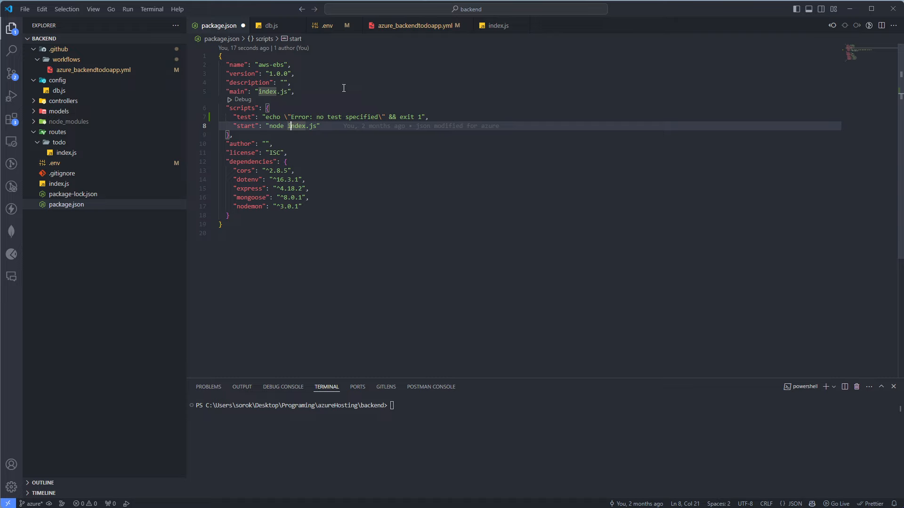
Open azure_backendtodoapp.yml and undo its earlier edits back to the "npm run test --if-present" line
click(92, 70)
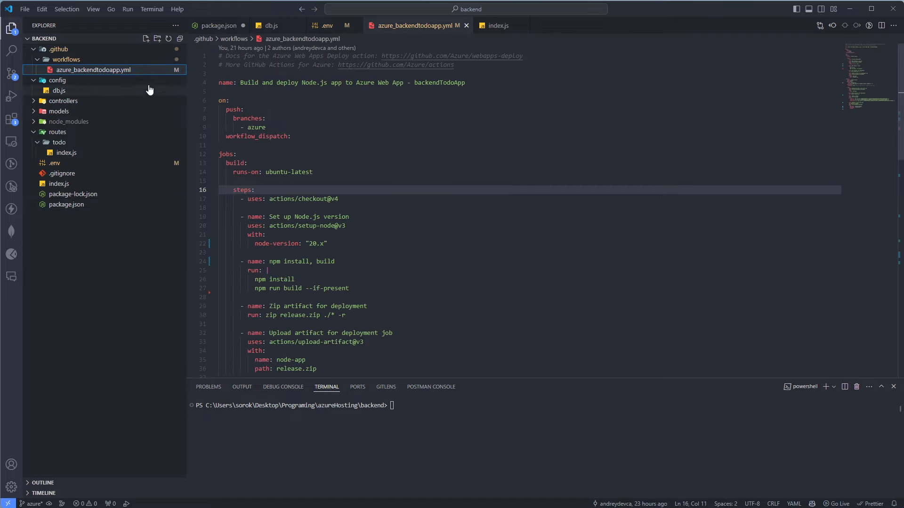
click(283, 145)
scroll(311, 197, down, 2)
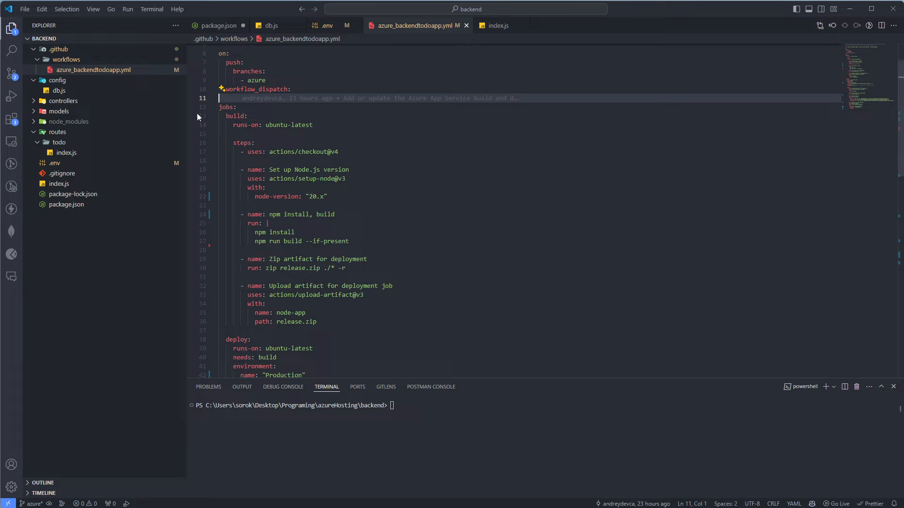
click(328, 204)
key(ctrl+z)
key(ctrl+z)
key(ctrl+z)
key(ctrl+z)
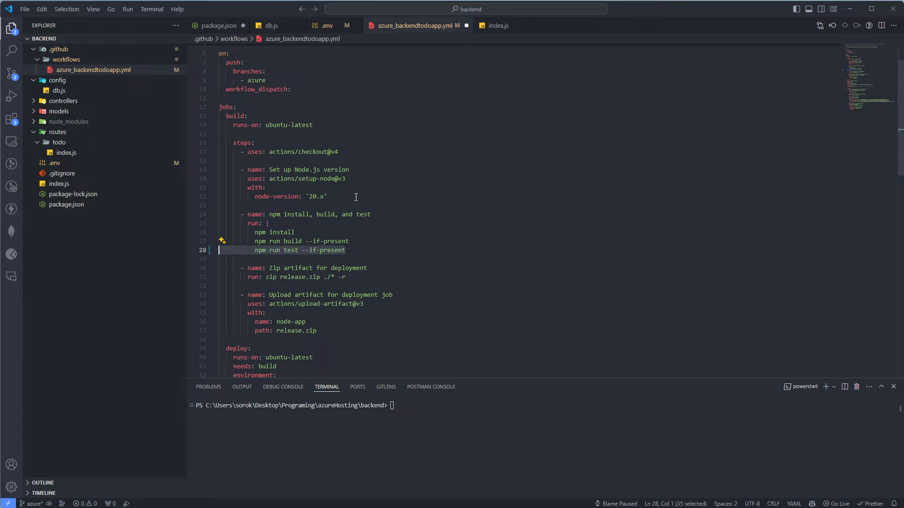
Delete the "npm run test --if-present" line from the "npm install, build, and test" step of the workflow file
click(339, 260)
drag(361, 250, 203, 246)
key(BackSpace)
key(BackSpace)
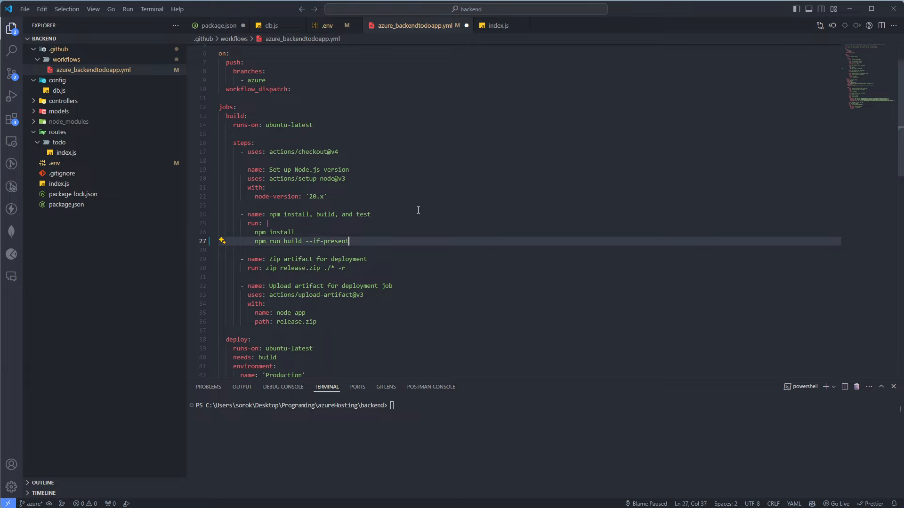
click(313, 268)
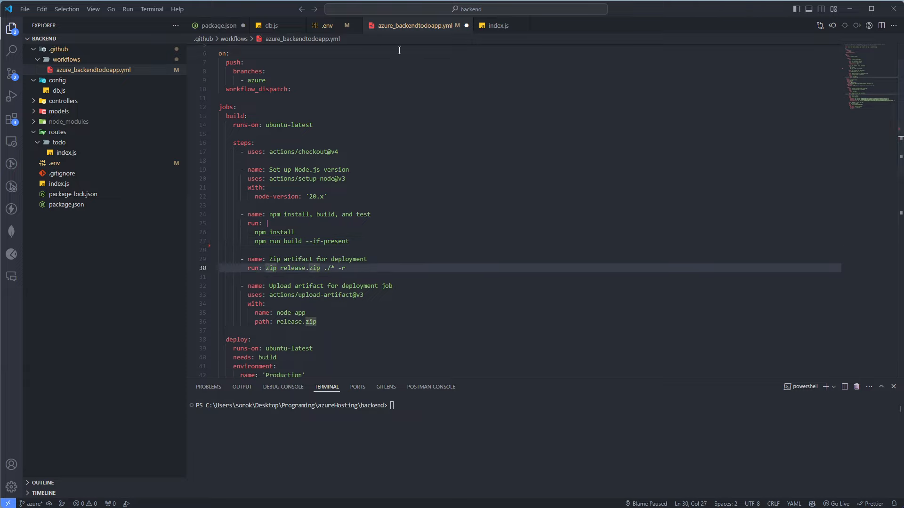
Remove the "test" script from package.json, leaving only the "start" entry in the scripts block
click(219, 26)
click(436, 118)
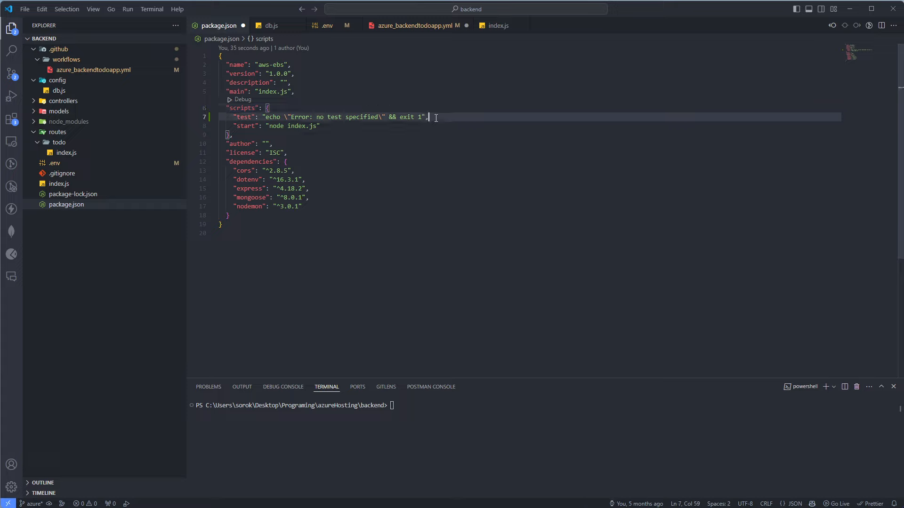
drag(436, 118, 209, 117)
key(BackSpace)
key(BackSpace)
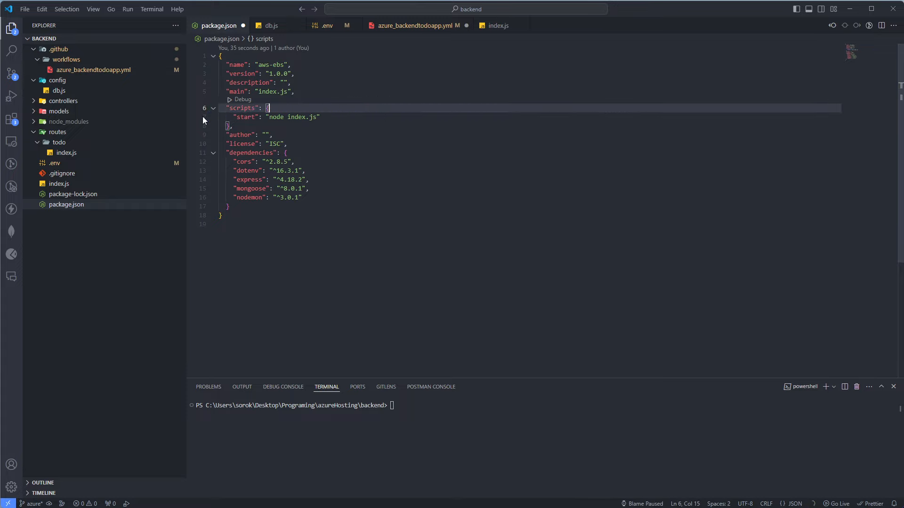
Undo the deletion of the "npm run test --if-present" line in the workflow file and inspect its test and if-present parts
click(379, 31)
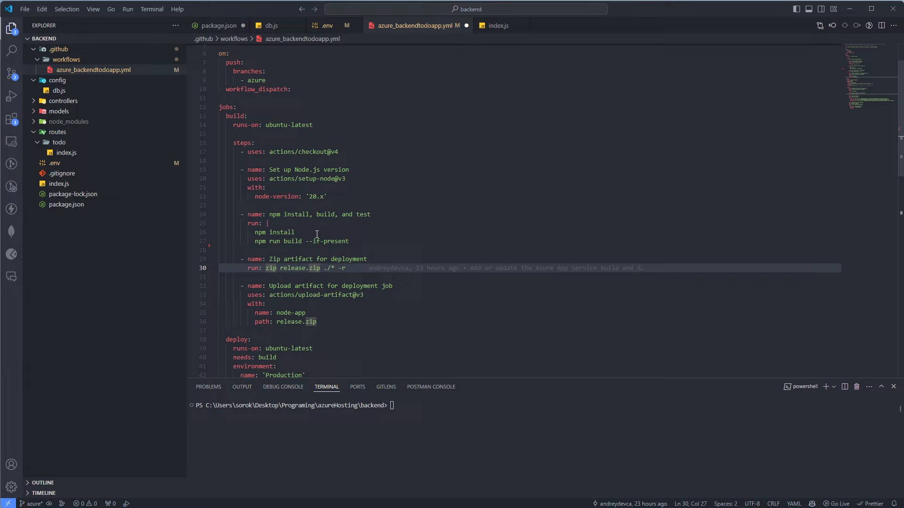
drag(349, 241, 347, 234)
key(ctrl+z)
key(ctrl+z)
double_click(290, 250)
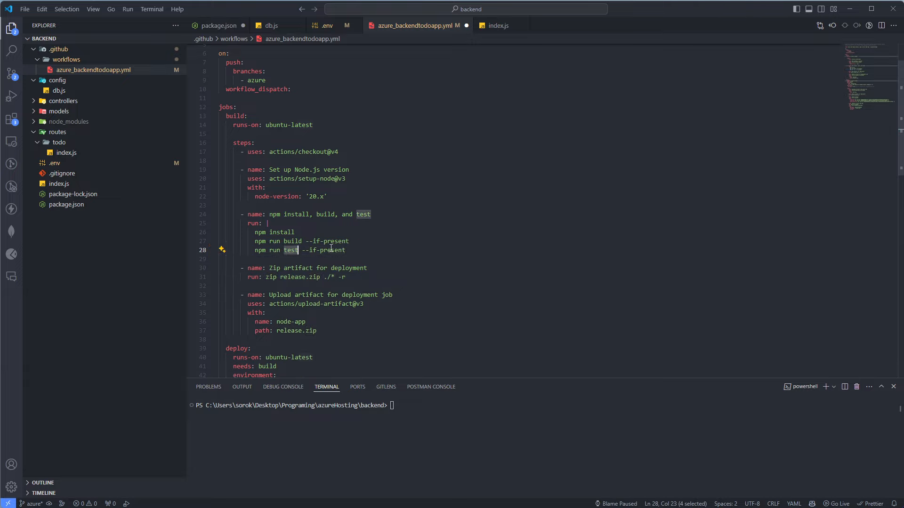
double_click(332, 250)
Review the scripts block in package.json, checking the "start" script's node command and index.js file name
click(219, 26)
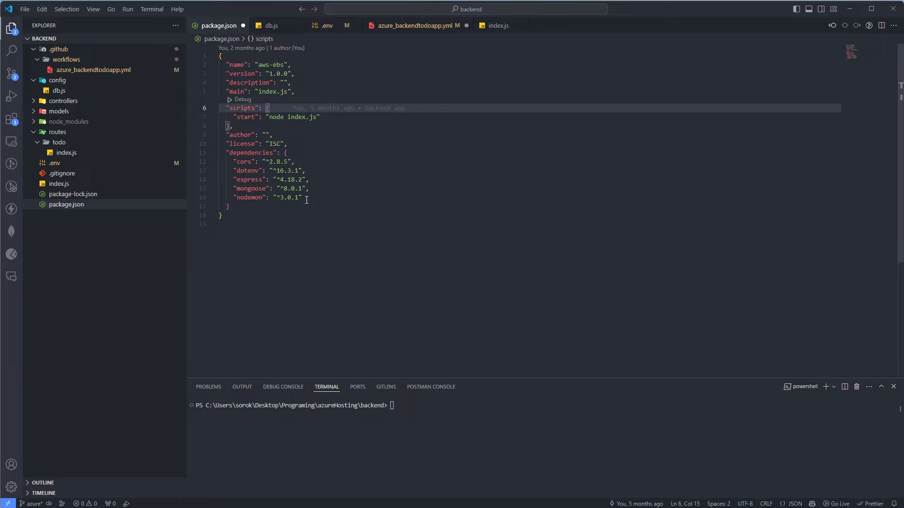
double_click(248, 120)
drag(241, 135, 220, 109)
double_click(253, 119)
double_click(278, 116)
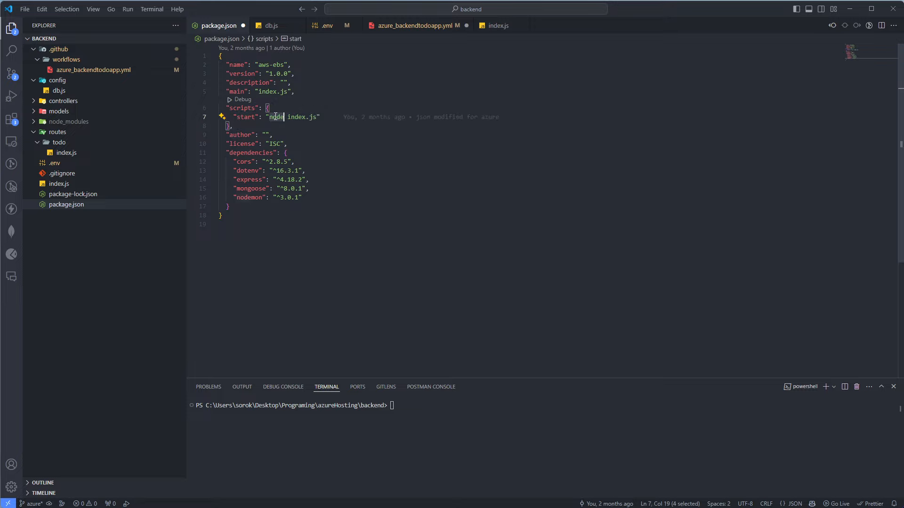
double_click(299, 120)
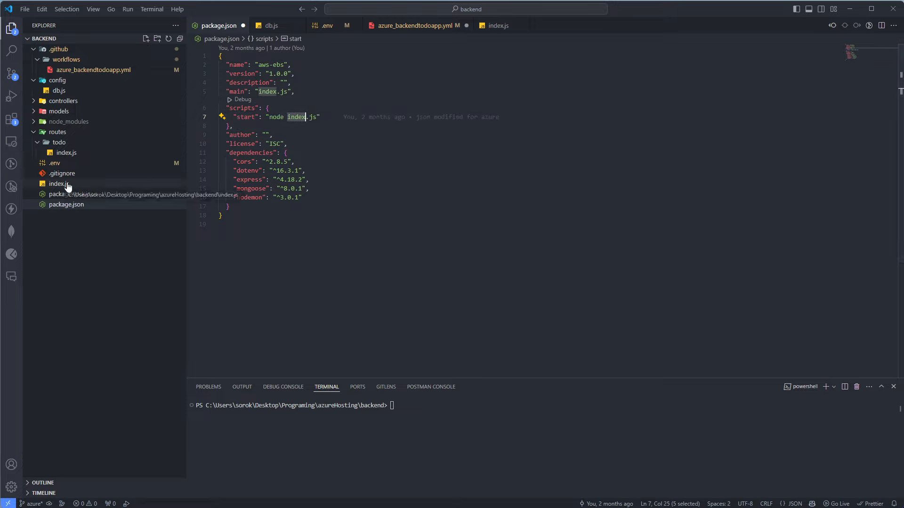
Try replacing index with app in the "start" script's file name and undo the replacement
text(app)
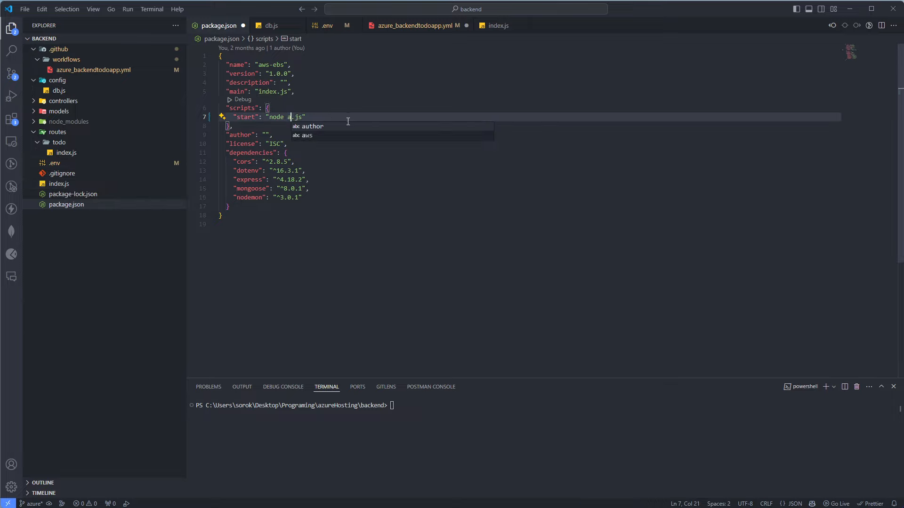
key(Escape)
click(318, 136)
key(ctrl+z)
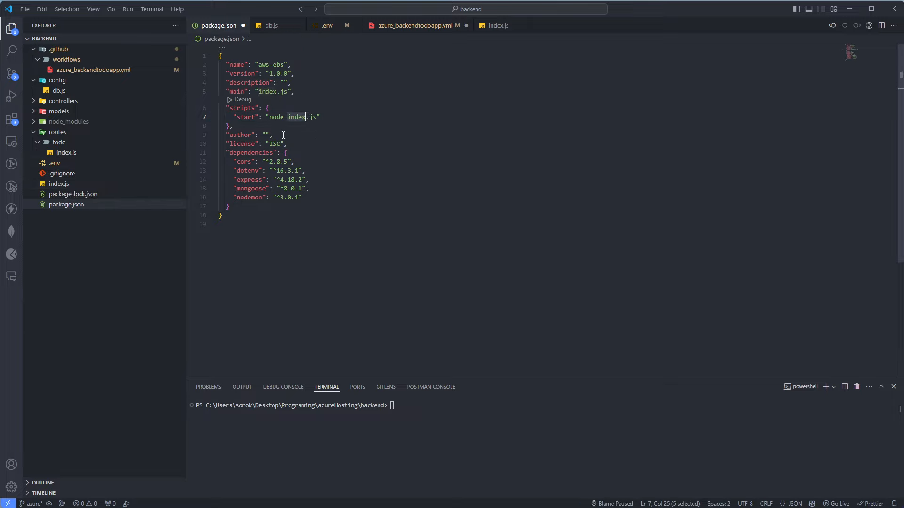
double_click(276, 118)
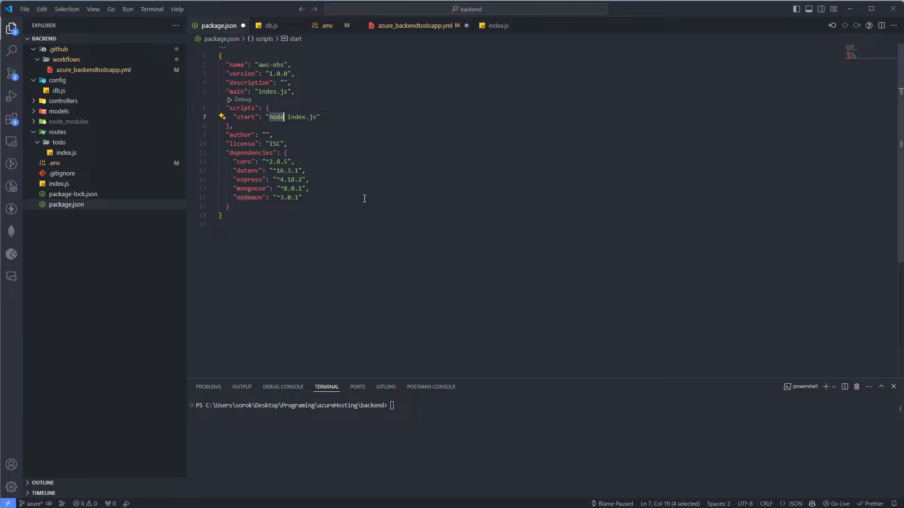
click(283, 111)
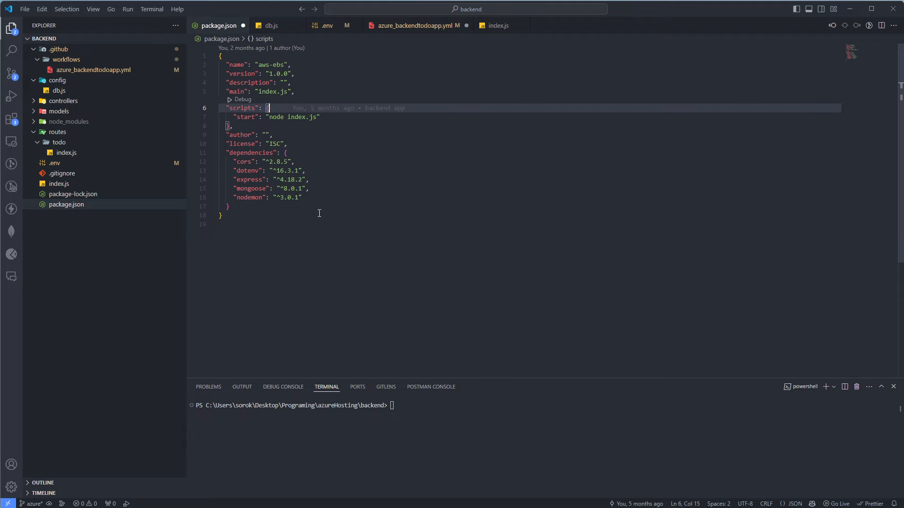
Switch to the browser and view the Complete job log of the GitHub Actions deploy job
key(alt+Tab)
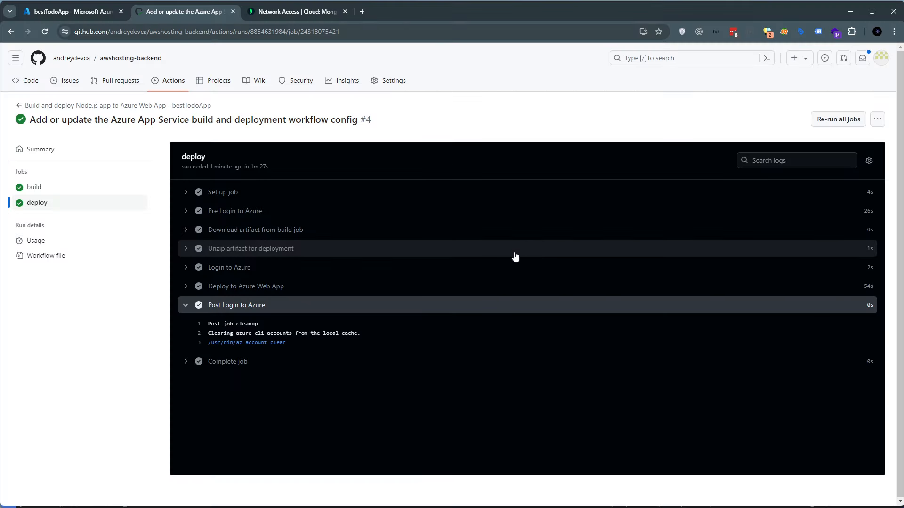
click(187, 306)
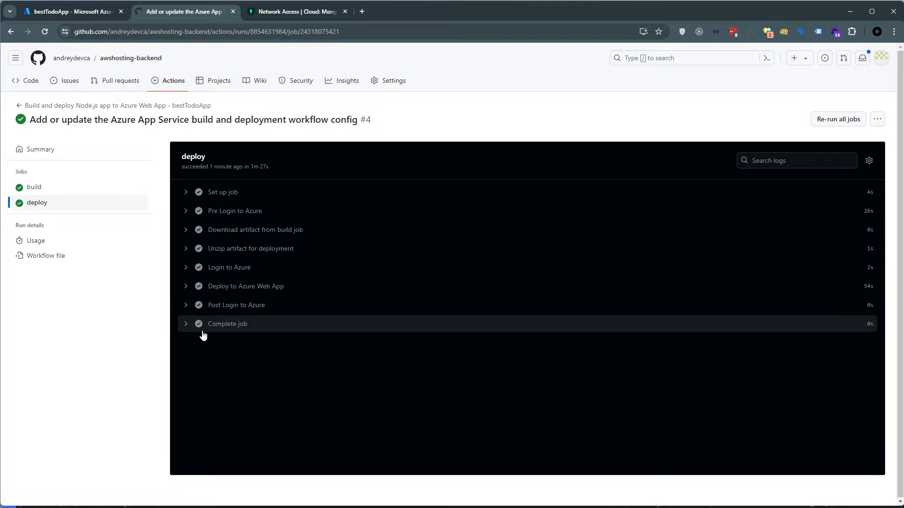
click(242, 332)
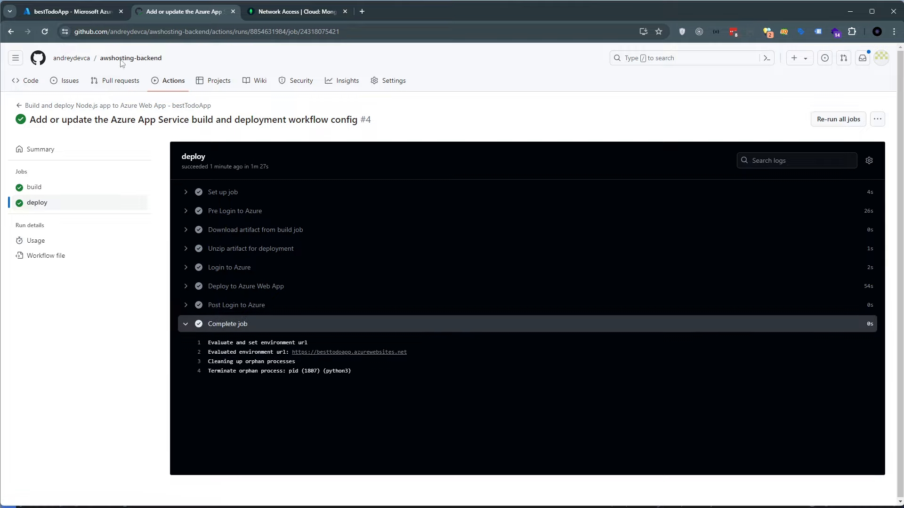
Check the latest deployment's status in bestTodoApp's Deployment Center logs in the Azure portal and refresh the list
click(95, 16)
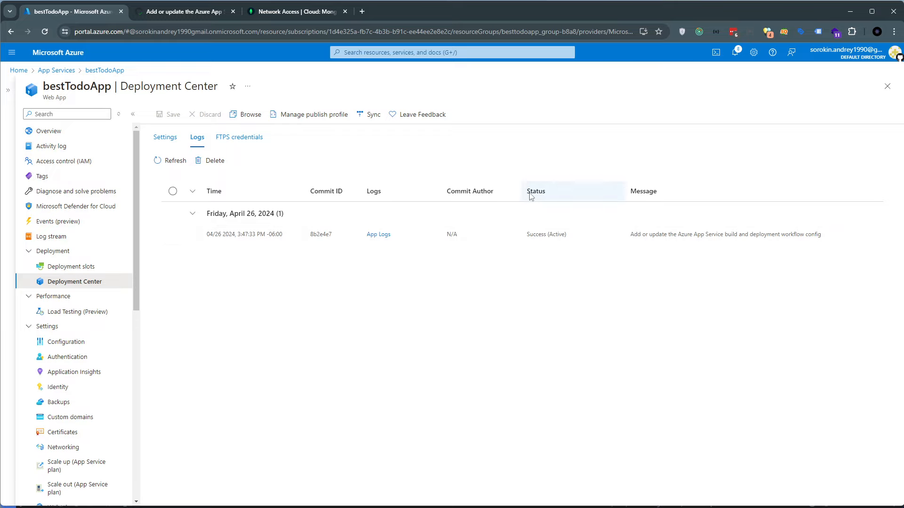
click(528, 237)
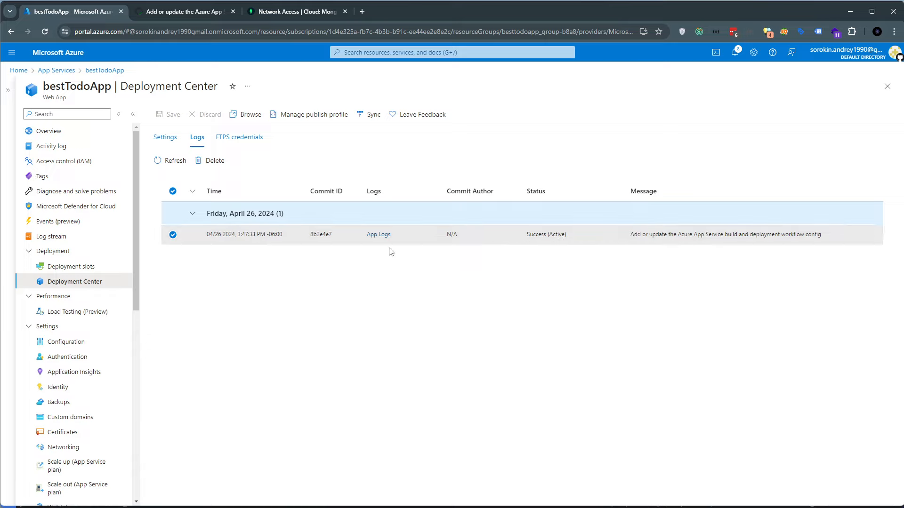
click(170, 161)
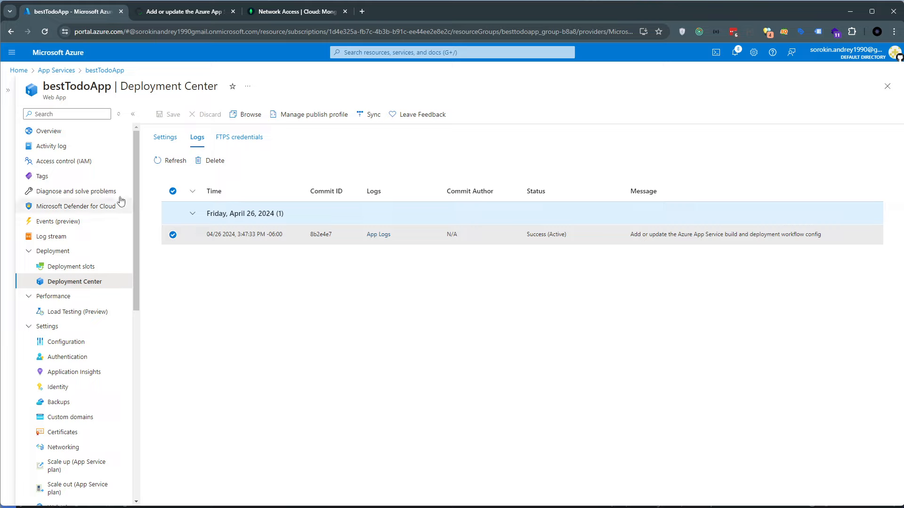
drag(49, 87, 104, 87)
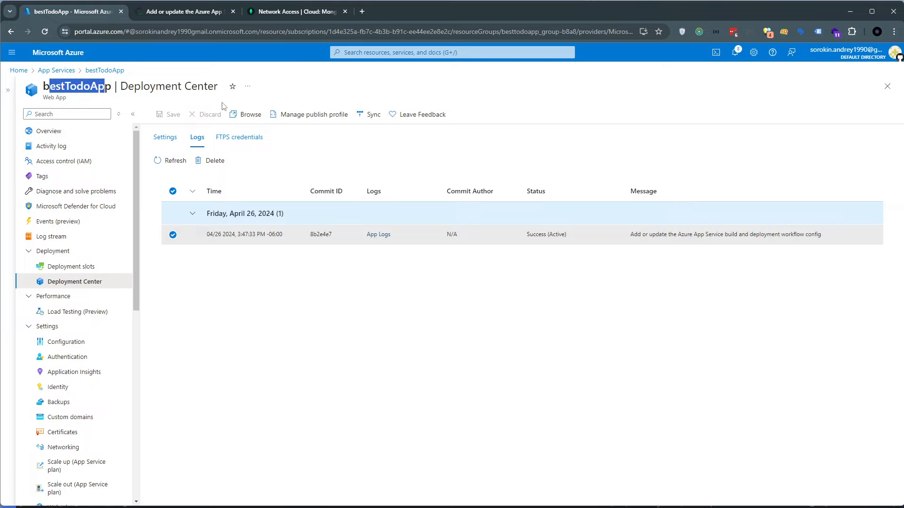
Check the last deployment and deployment provider details on bestTodoApp's overview page and refresh the deployment information
click(61, 132)
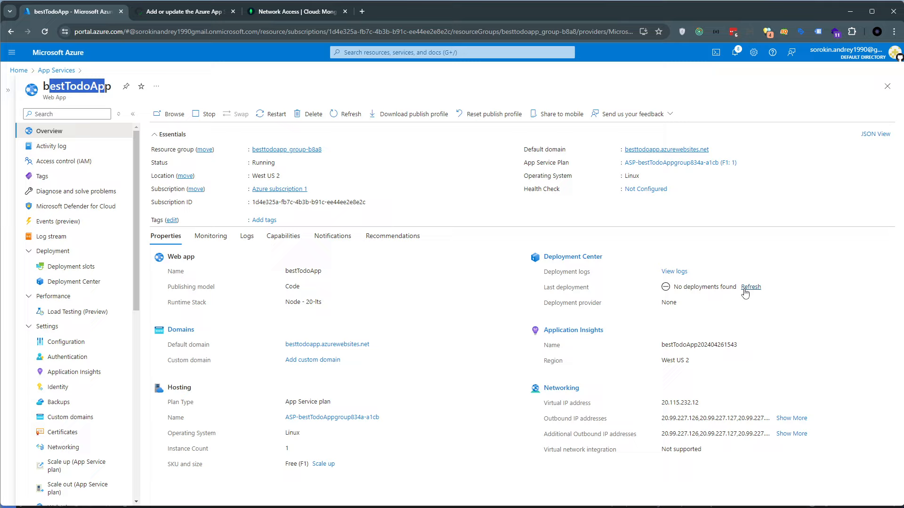
mouse_move(552, 272)
mouse_down()
mouse_move(720, 310)
mouse_move(545, 273)
mouse_up()
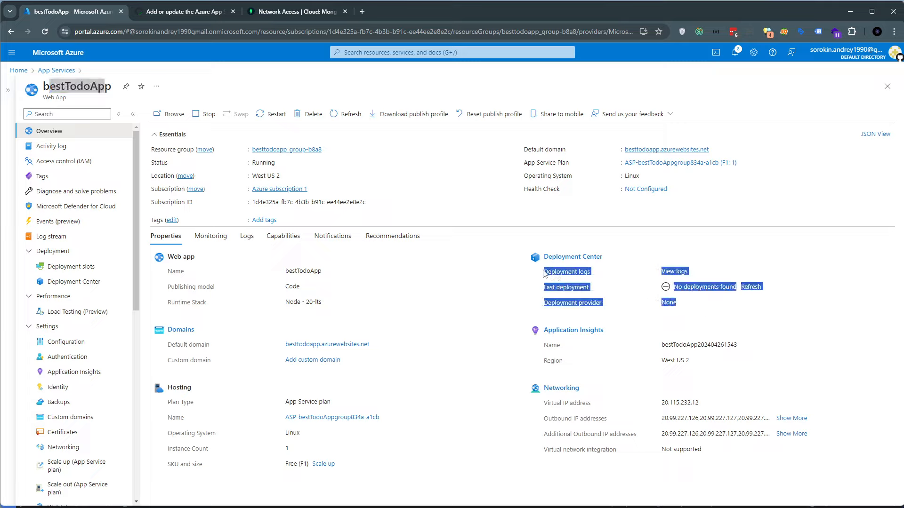
click(727, 301)
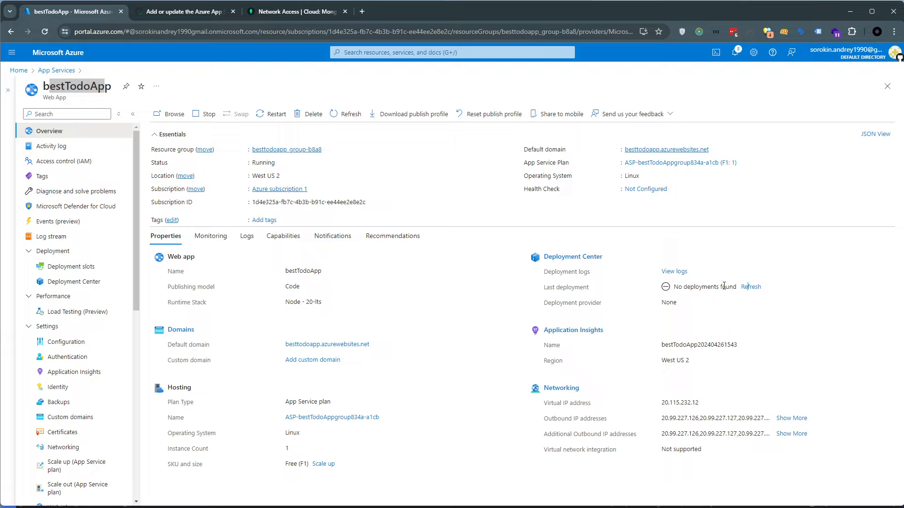
mouse_move(725, 288)
mouse_down()
mouse_move(669, 301)
mouse_move(680, 288)
mouse_move(735, 288)
mouse_up()
mouse_move(673, 302)
mouse_down()
mouse_move(690, 303)
mouse_move(675, 306)
mouse_up()
click(748, 288)
drag(132, 239, 136, 271)
Switch to Visual Studio Code and review the MONGO_URI and API_V1 variable names in the .env file
key(alt+Tab)
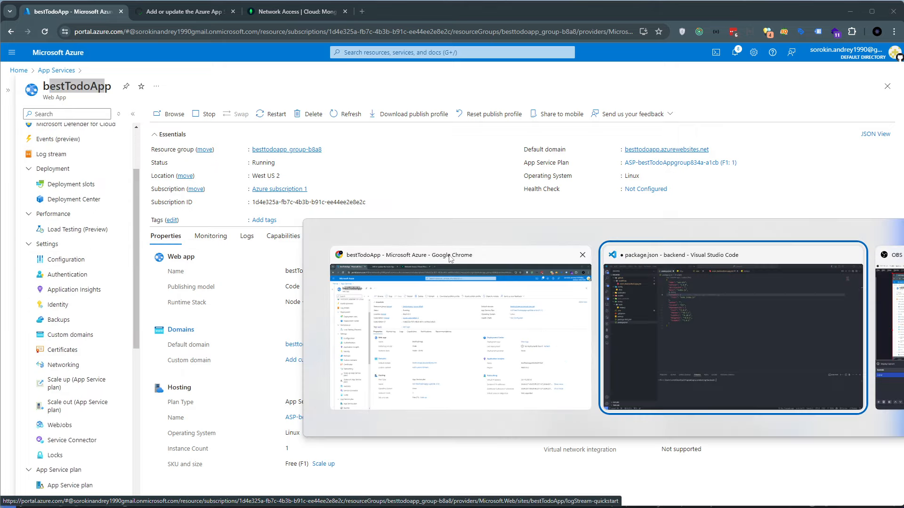
click(324, 26)
double_click(224, 56)
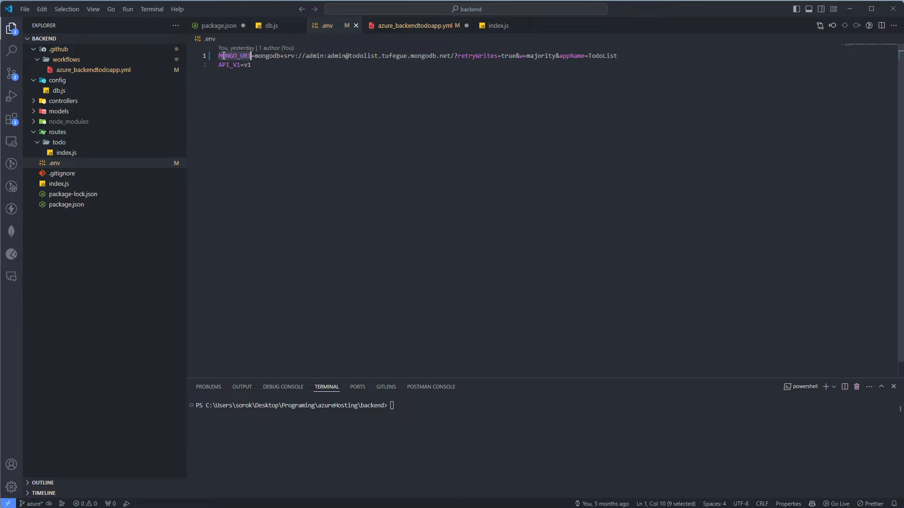
double_click(230, 64)
Switch back to the browser and open bestTodoApp's default domain, besttodoapp.azurewebsites.net, in its own tab
key(alt+Tab)
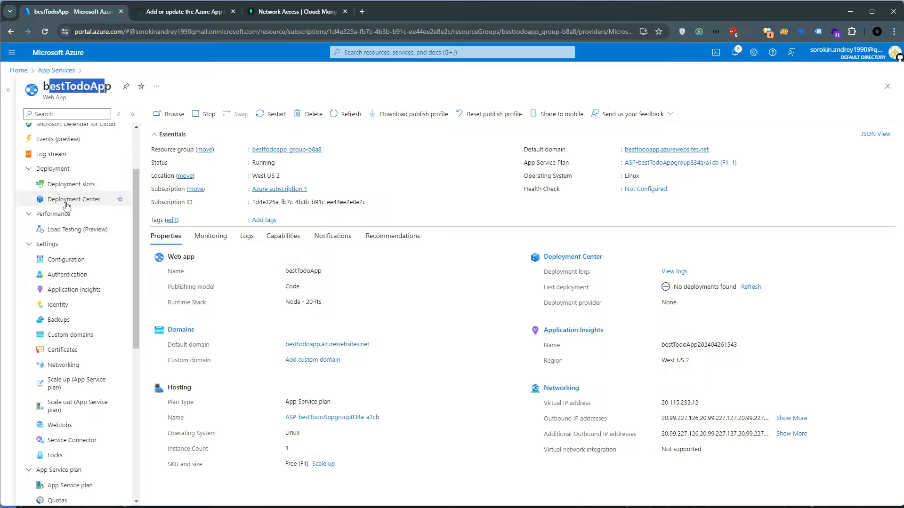
scroll(66, 179, up, 2)
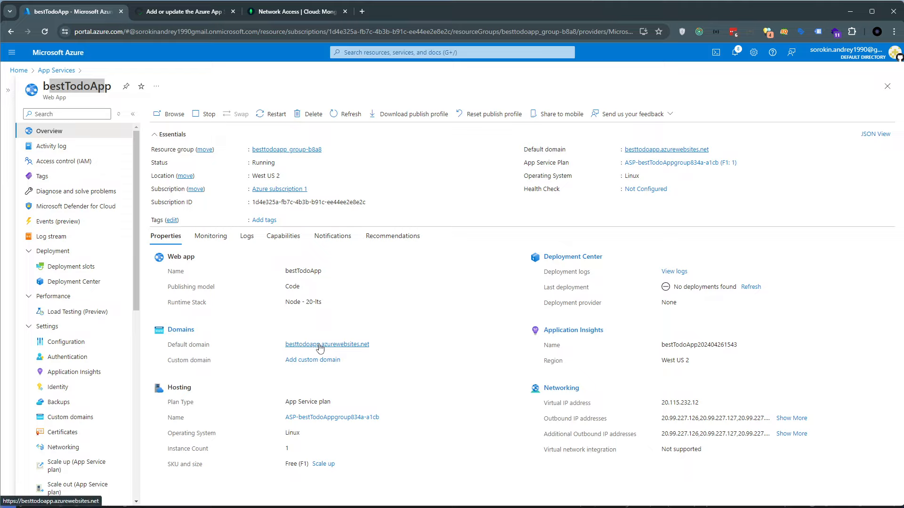
ctrl+click(320, 345)
click(177, 10)
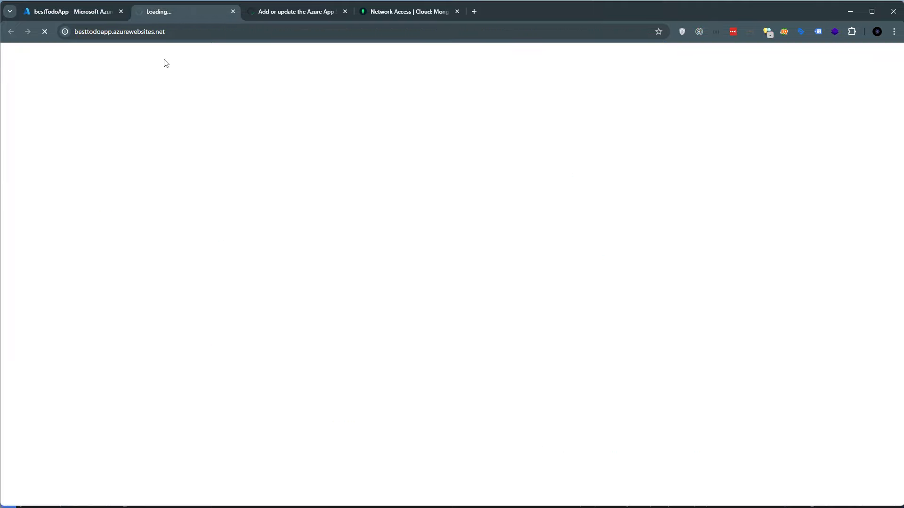
click(181, 37)
click(182, 128)
Open another Azure portal page for bestTodoApp in a new browser tab beside the original portal tab
click(75, 12)
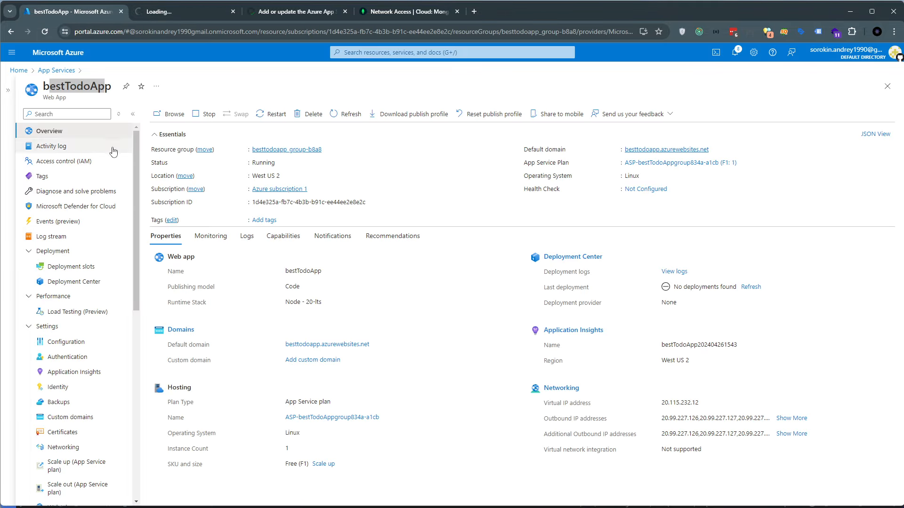
click(40, 250)
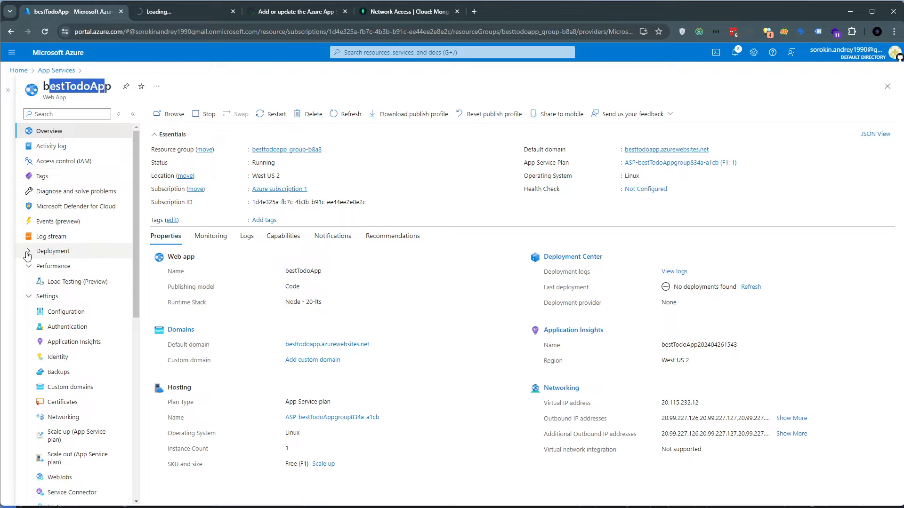
click(259, 12)
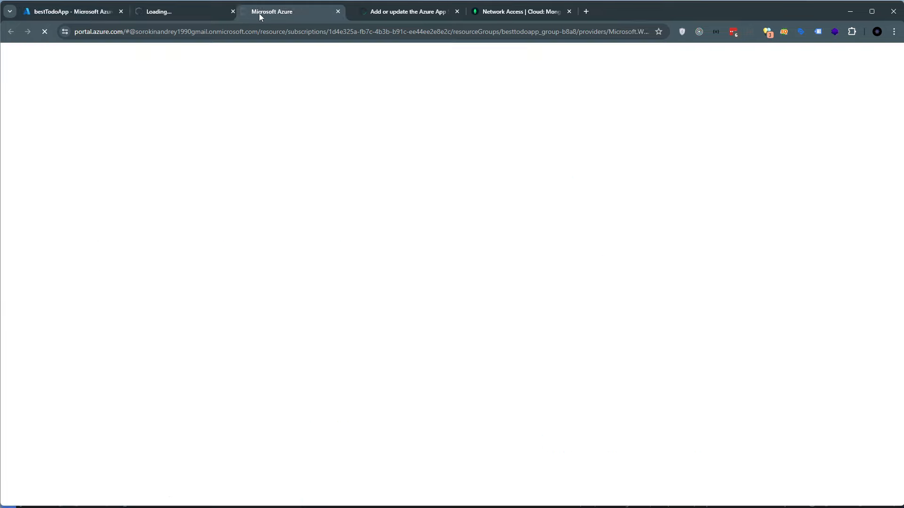
click(165, 13)
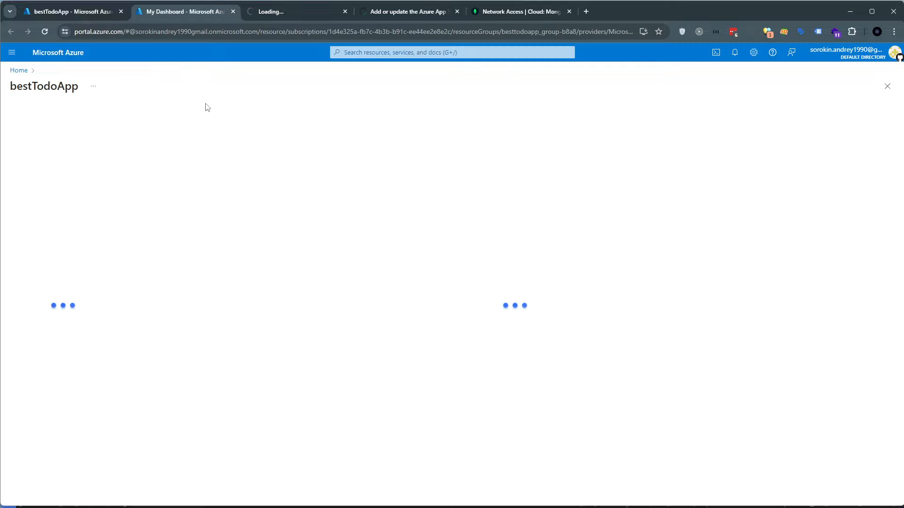
Check whether besttodoapp.azurewebsites.net has loaded and read the initial entries in bestTodoApp's log stream
click(278, 17)
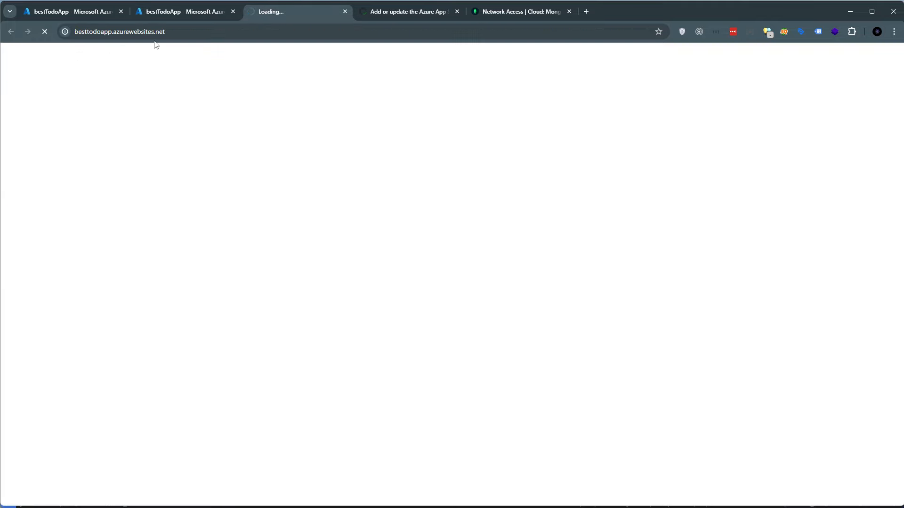
click(160, 16)
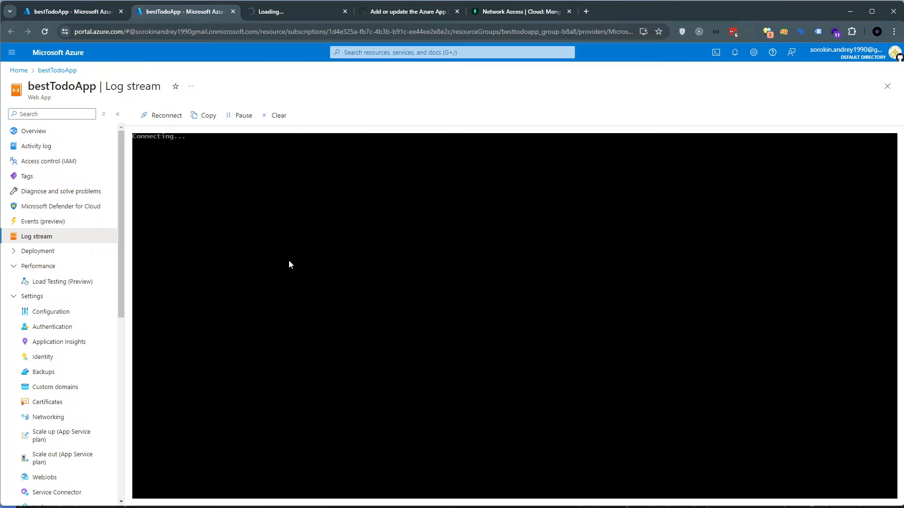
click(262, 12)
click(71, 31)
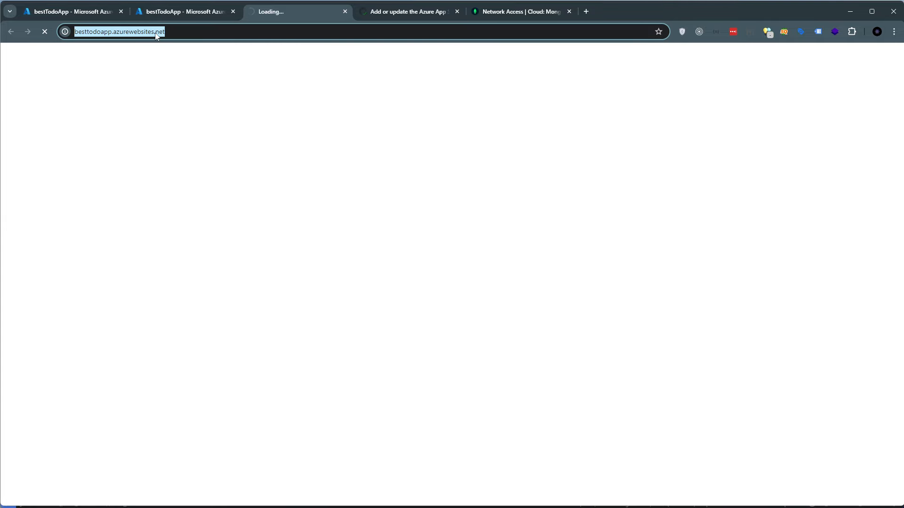
click(186, 11)
drag(173, 171, 289, 310)
click(320, 339)
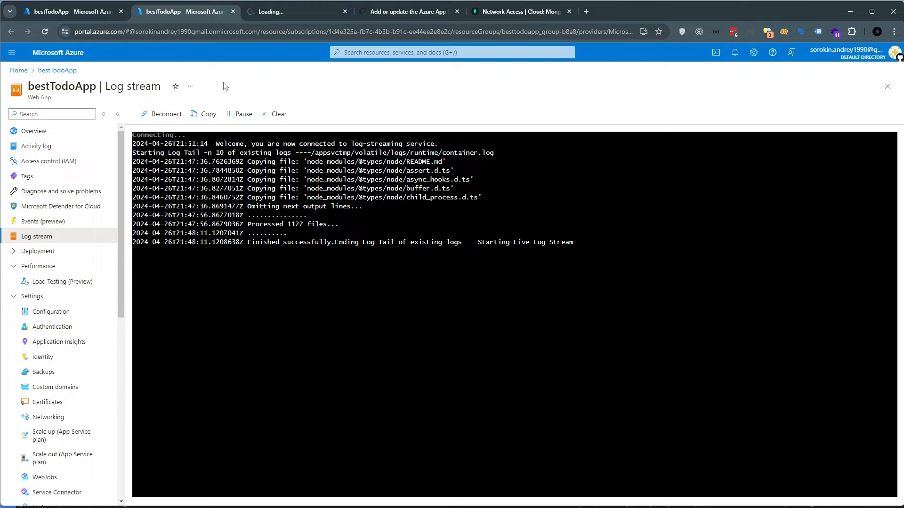
drag(220, 161, 579, 250)
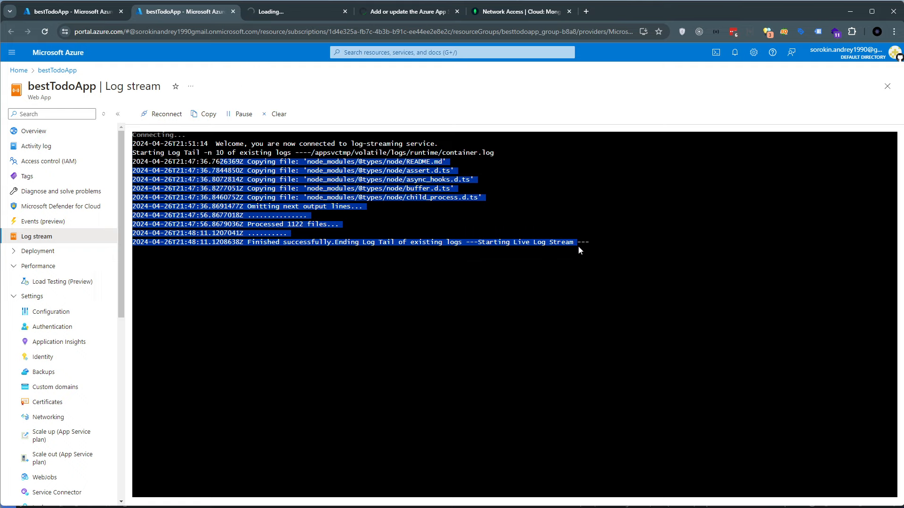
click(592, 247)
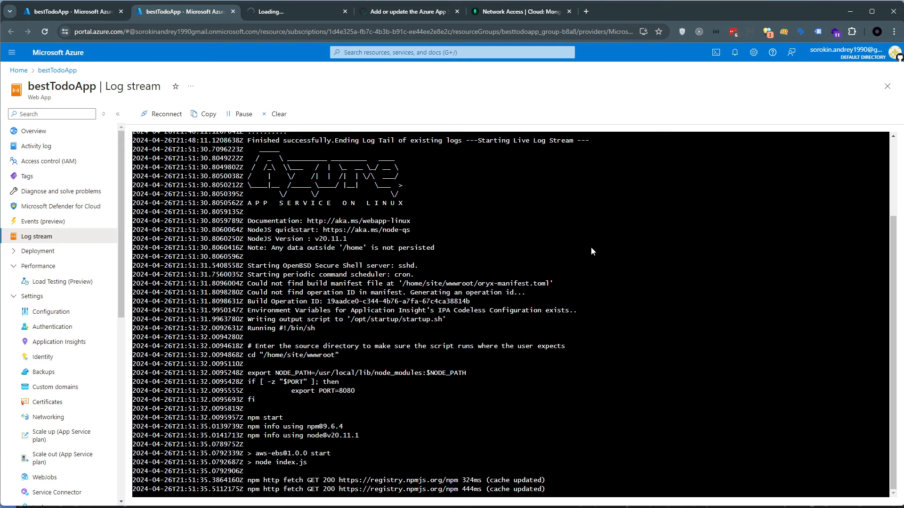
Examine the app's startup output and the database connection messages in bestTodoApp's log stream
scroll(321, 256, up, 2)
drag(260, 242, 406, 377)
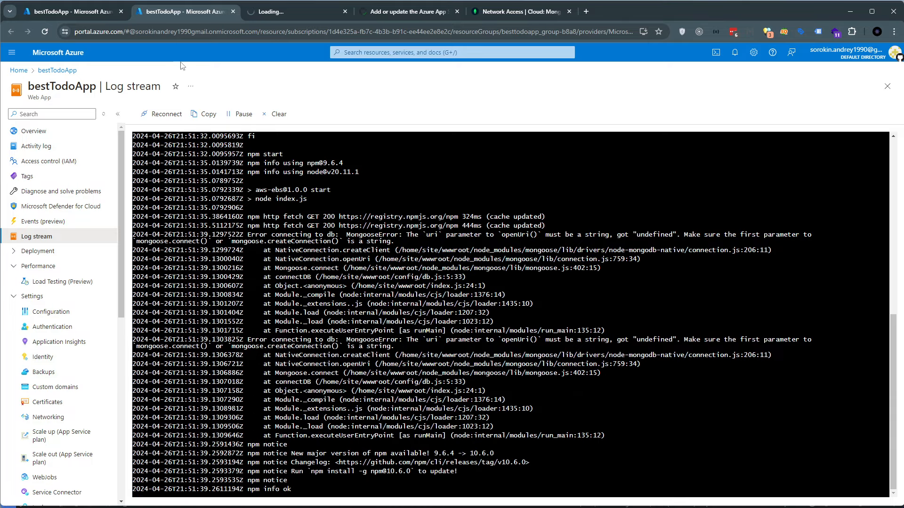
drag(259, 231, 382, 241)
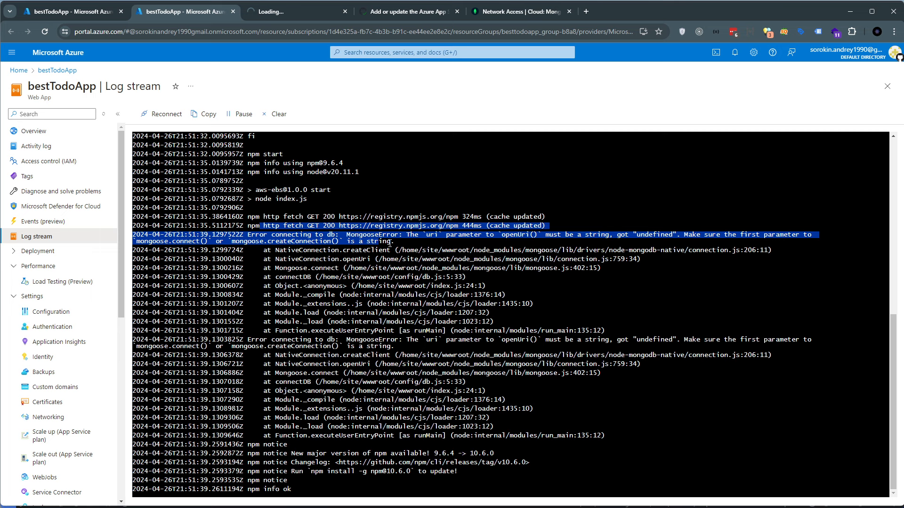
click(425, 244)
drag(278, 234, 336, 234)
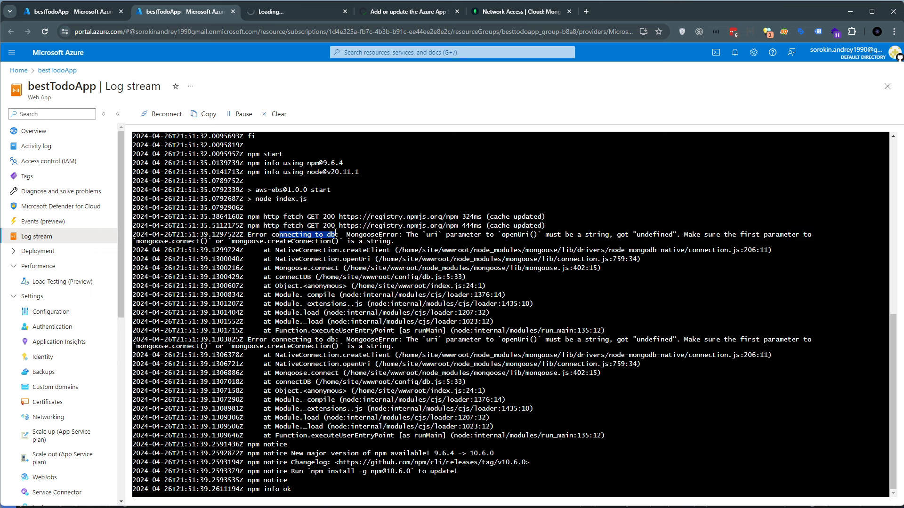
drag(398, 241, 534, 235)
click(589, 234)
double_click(595, 234)
click(600, 235)
drag(562, 235, 605, 234)
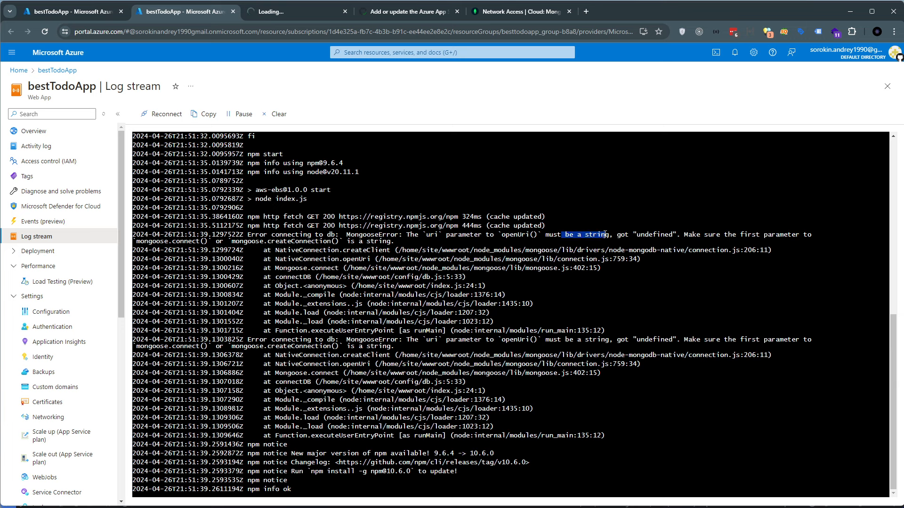
double_click(646, 234)
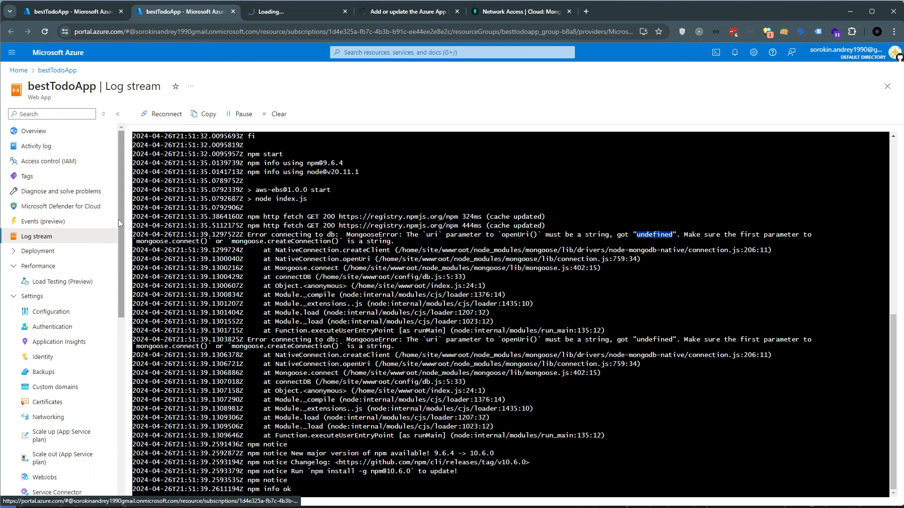
click(285, 270)
drag(237, 217, 416, 448)
click(337, 382)
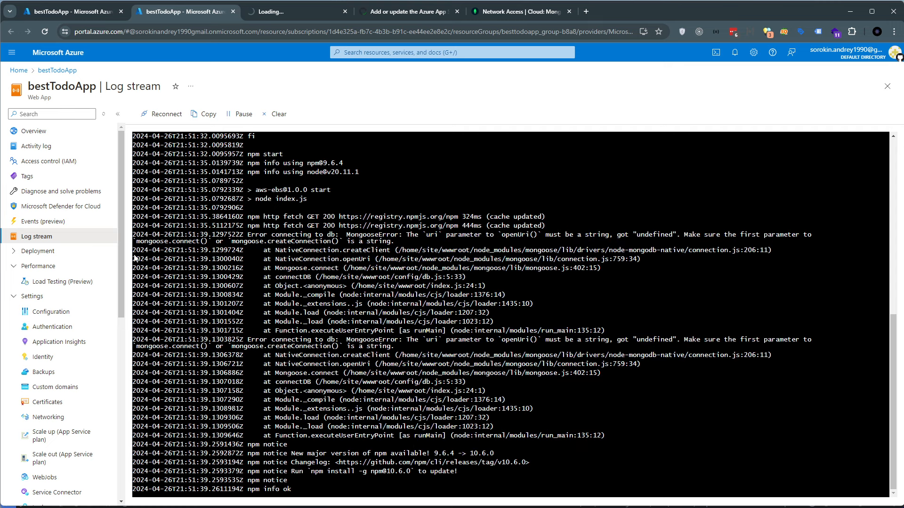
Open bestTodoApp's Configuration page in the original portal tab and review its existing application settings
click(85, 11)
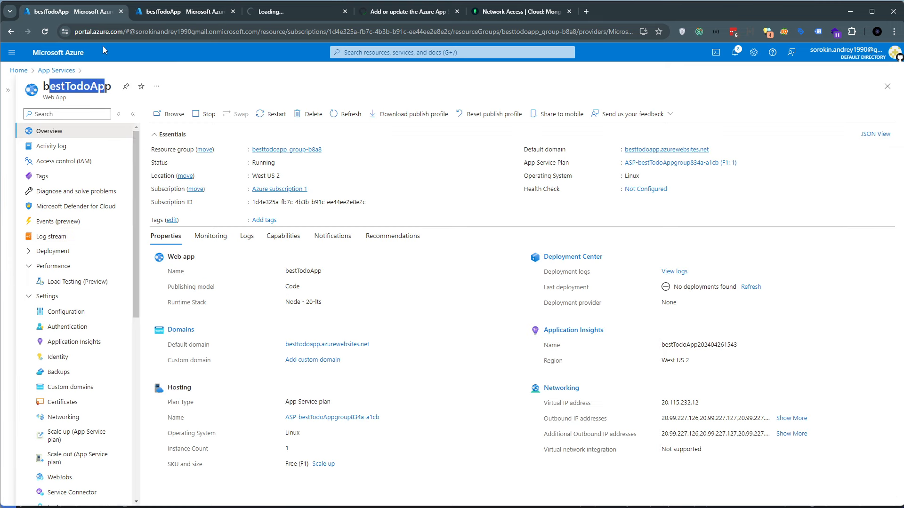
scroll(35, 231, down, 2)
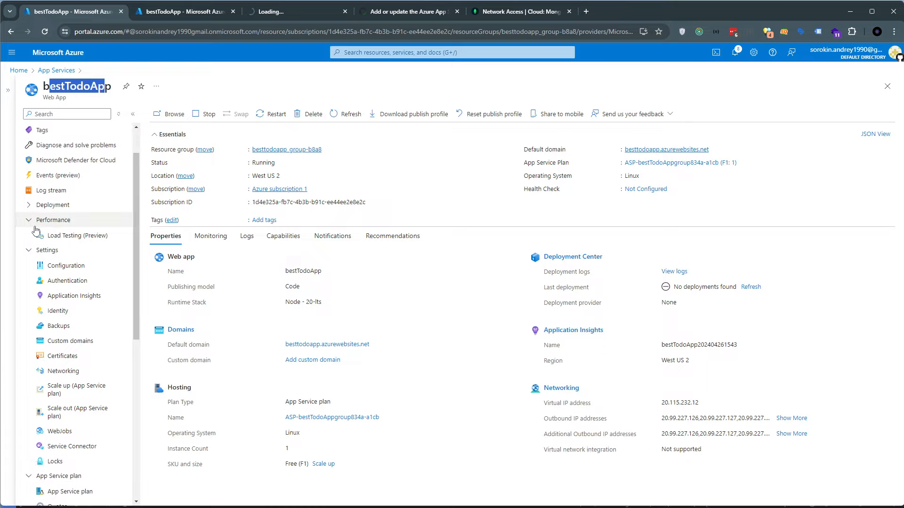
click(29, 221)
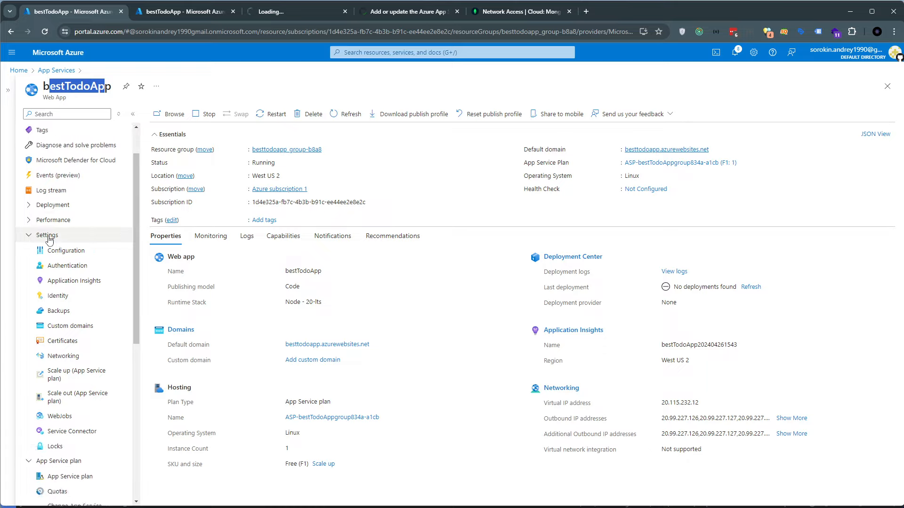
click(63, 251)
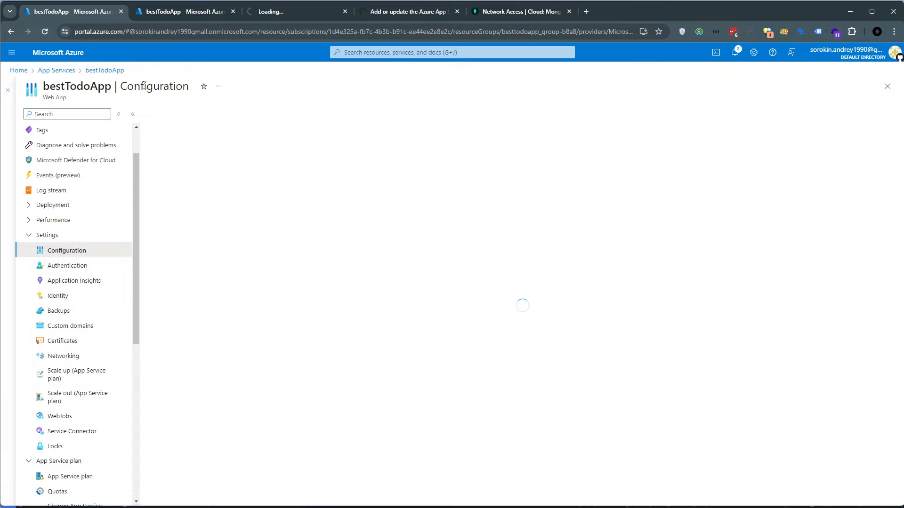
drag(152, 176, 228, 175)
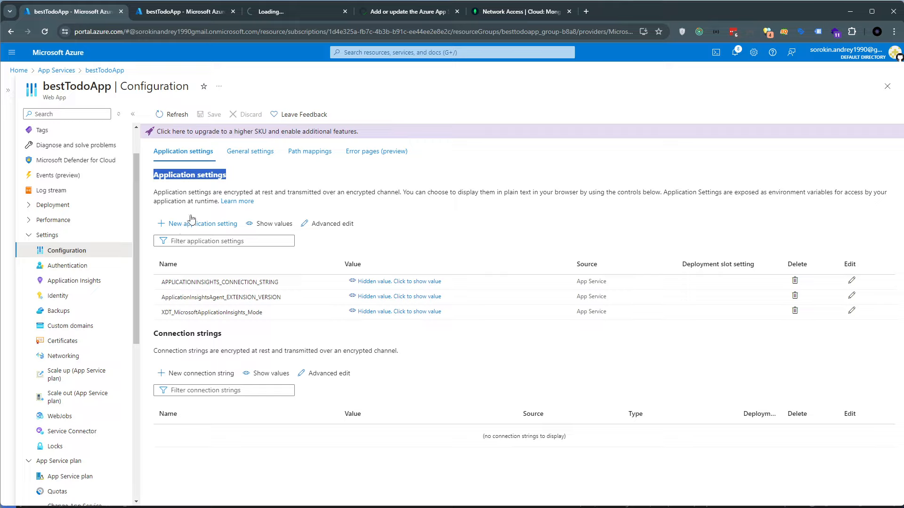
click(210, 192)
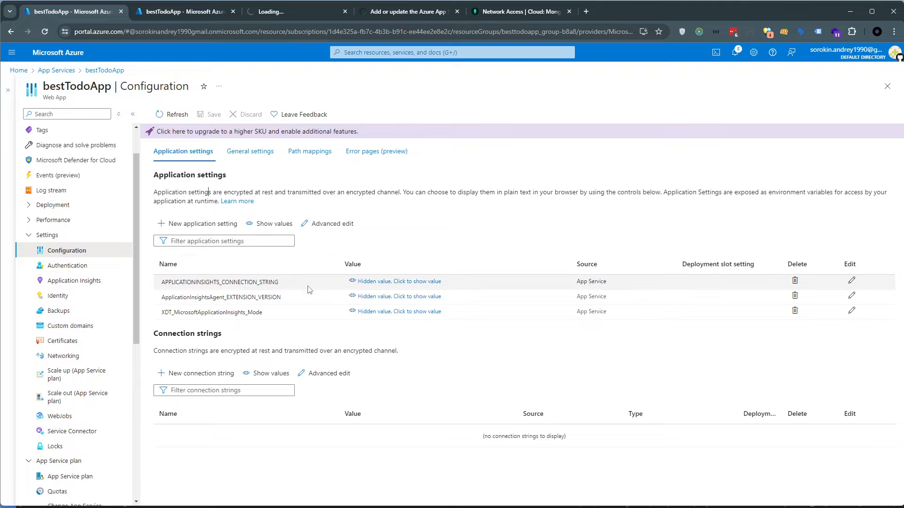
drag(158, 282, 177, 286)
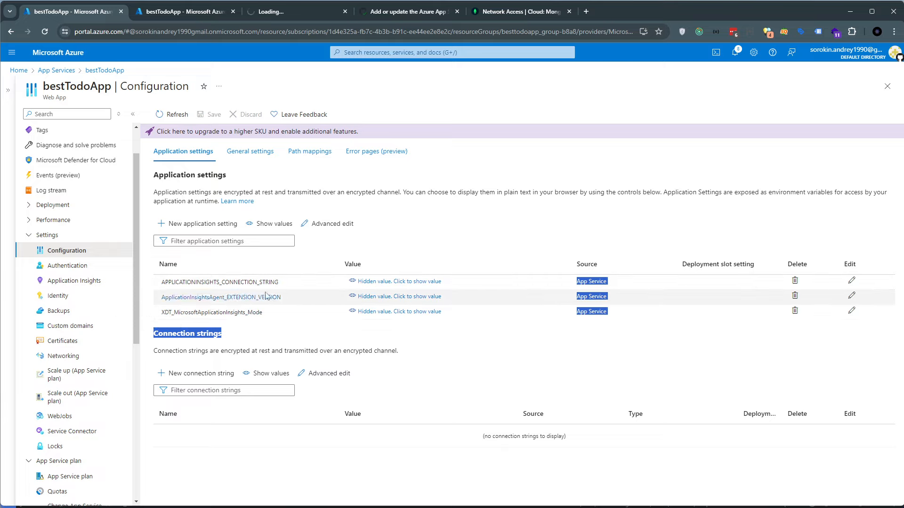
click(366, 195)
Add an application setting named MONGO_URI, using the MongoDB connection string from the .env file in Visual Studio Code as its value
click(197, 224)
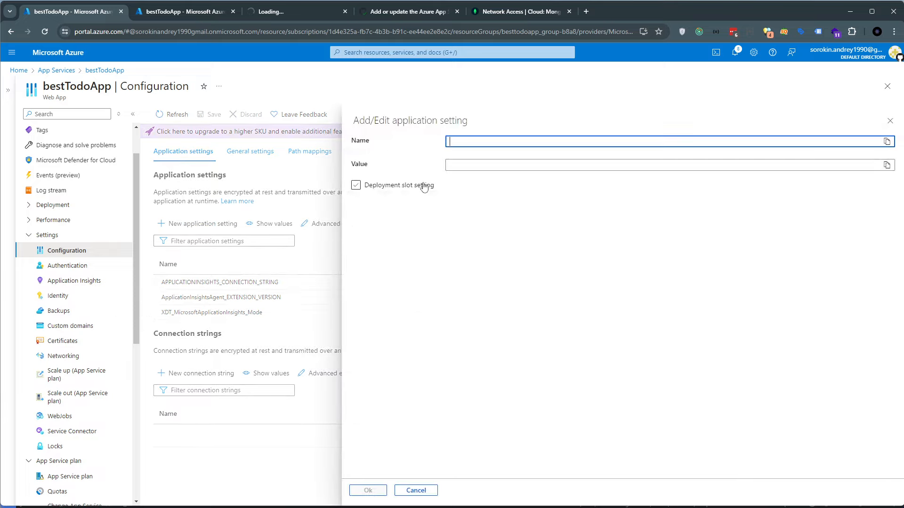
key(alt+Tab)
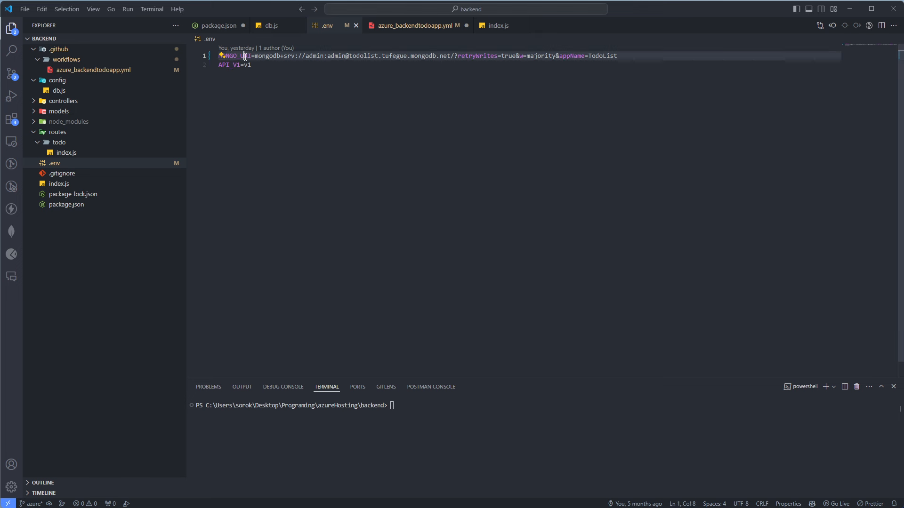
key(alt+Tab)
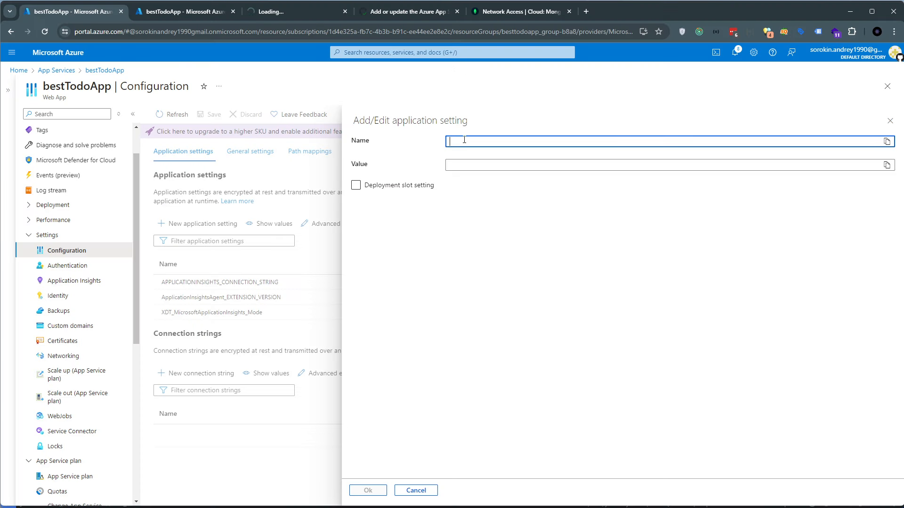
text(MONGO_URI)
key(alt+Tab)
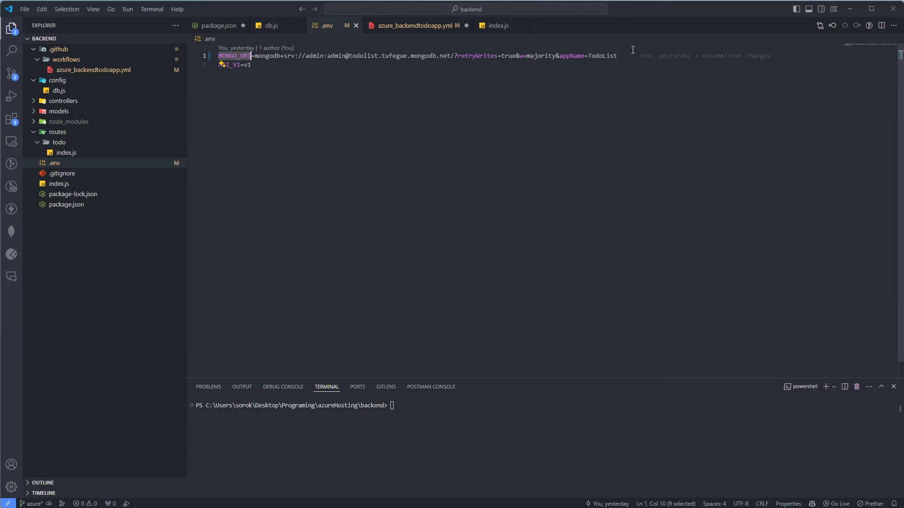
drag(618, 55, 255, 56)
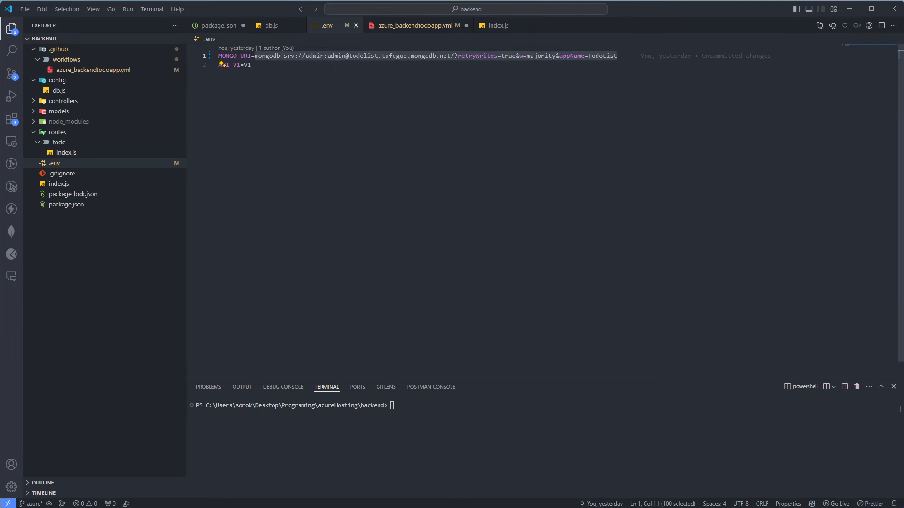
key(ctrl+c)
key(alt+Tab)
click(518, 165)
key(ctrl+v)
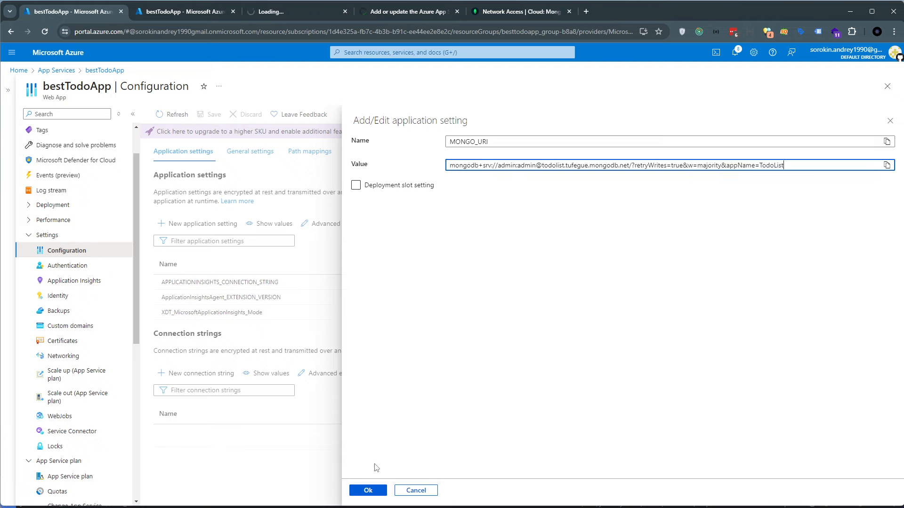
click(367, 491)
Add an application setting named API_V1 with the value v1, copying the name from the .env file in Visual Studio Code
key(alt+Tab)
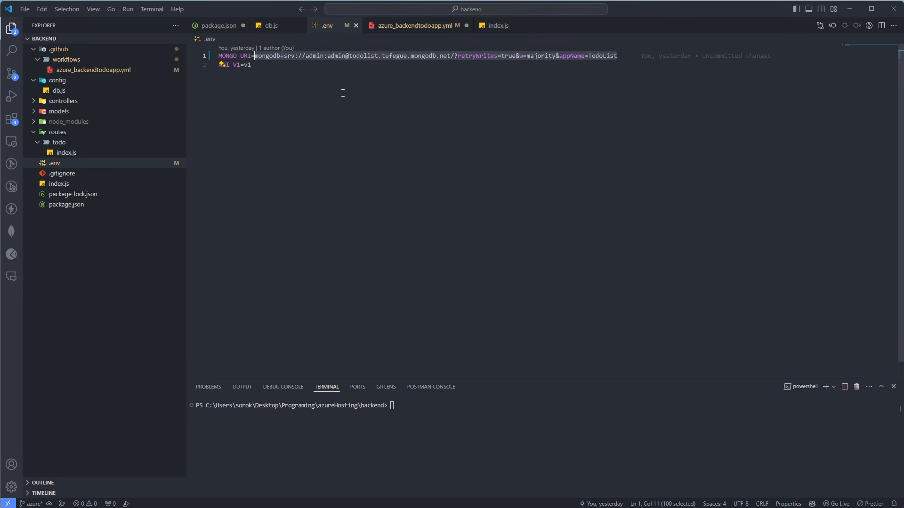
double_click(236, 65)
key(alt+Tab)
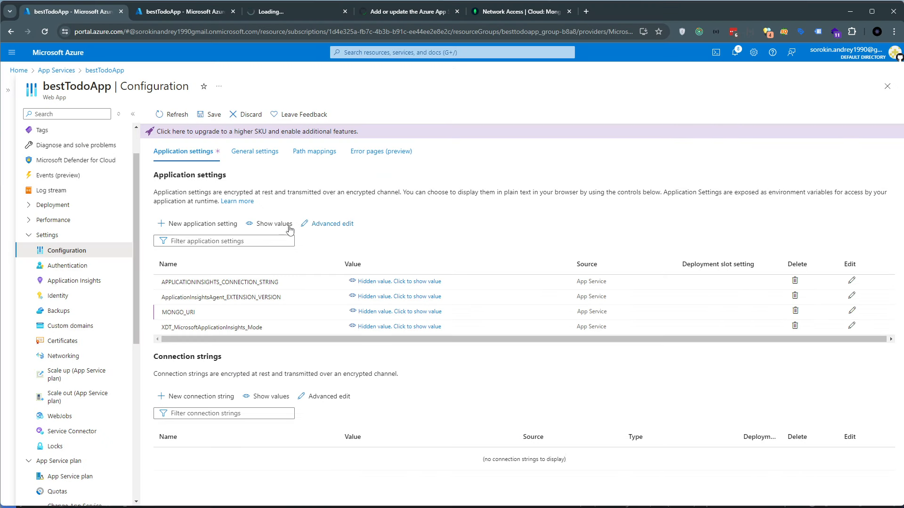
click(189, 224)
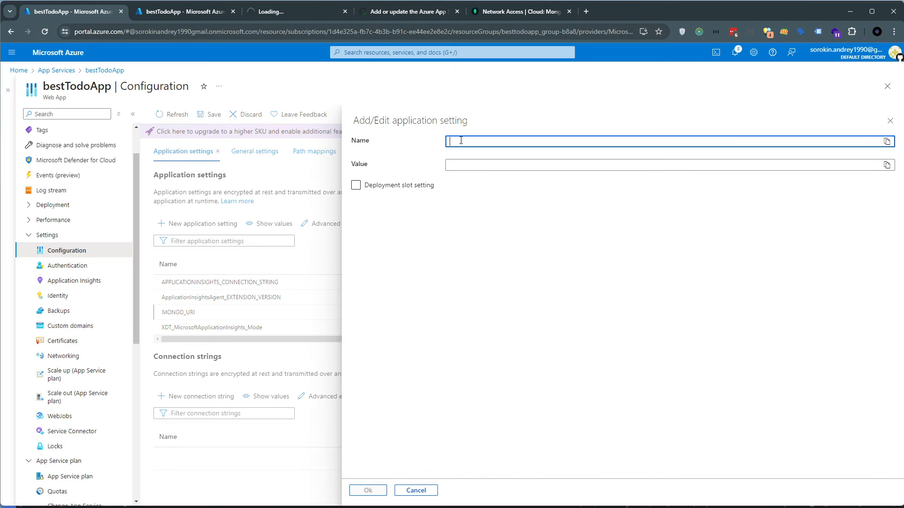
key(ctrl+v)
key(Tab)
text(v1)
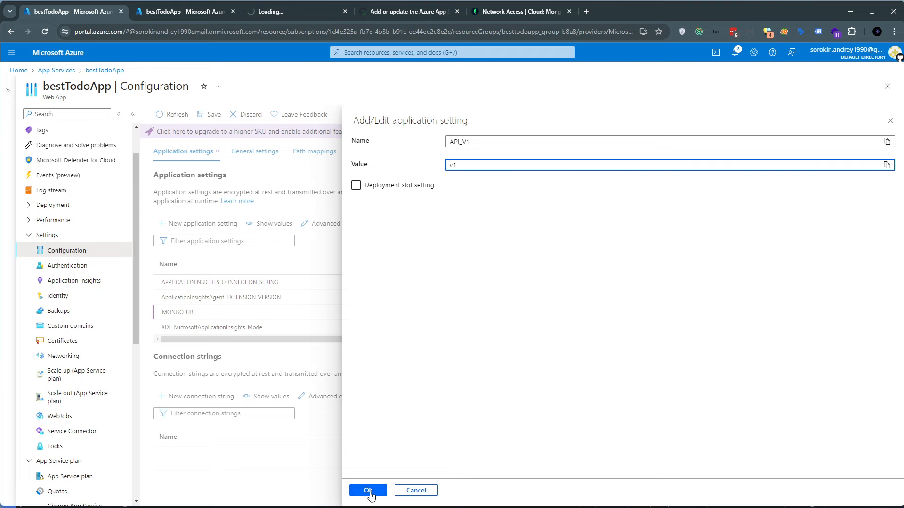
click(368, 491)
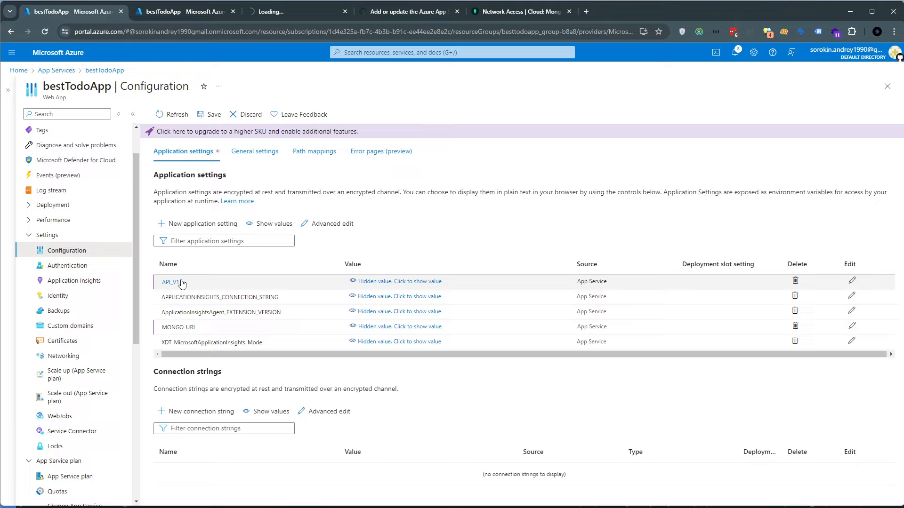
scroll(85, 212, up, 2)
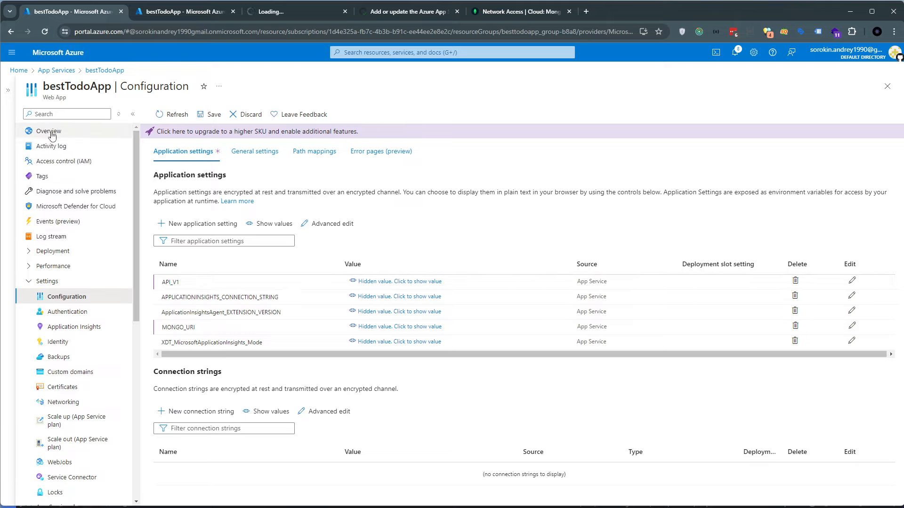
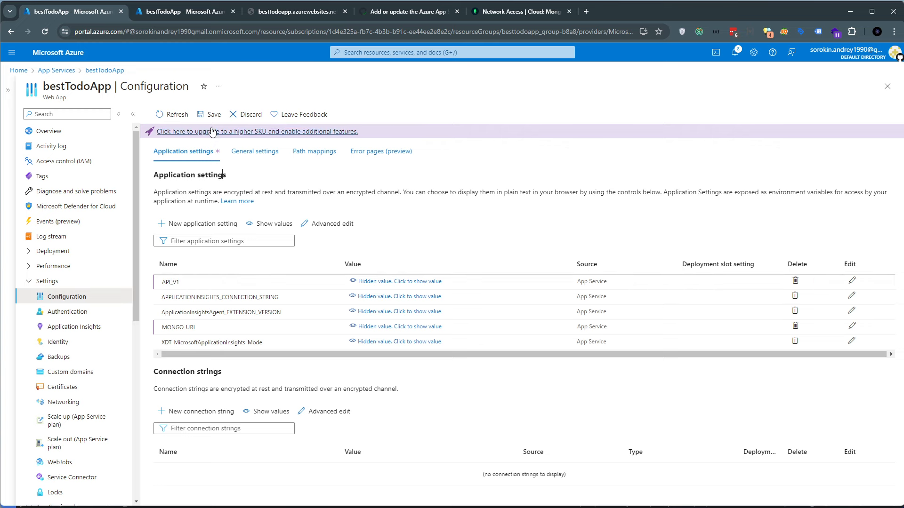
Save bestTodoApp's pending application settings and restart the web app from its overview page
click(211, 117)
click(177, 181)
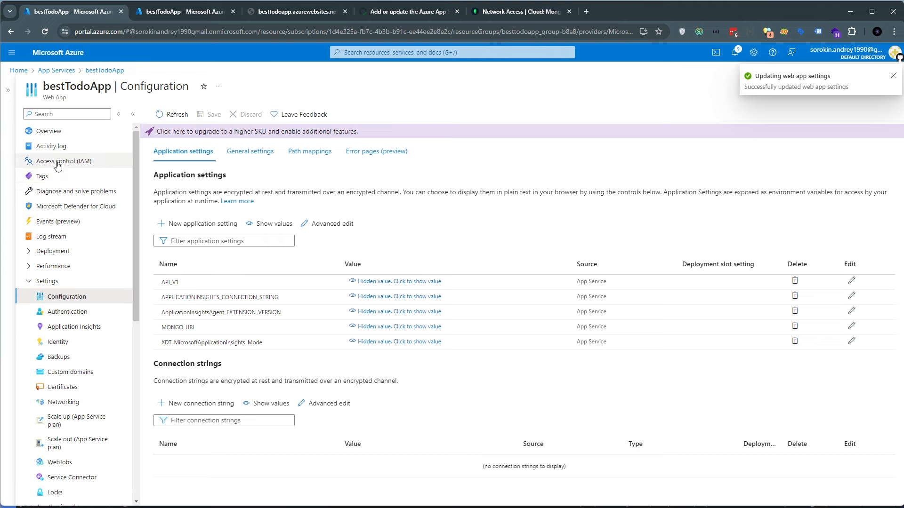
click(47, 131)
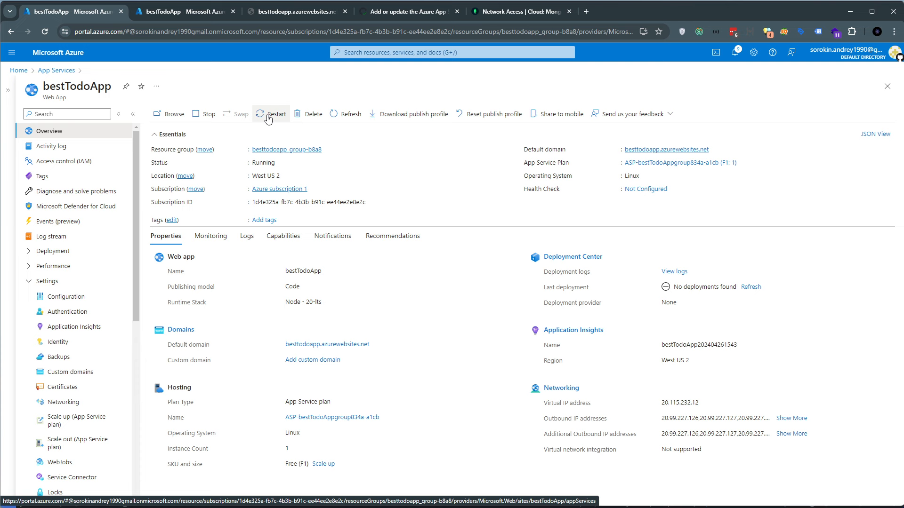
click(268, 118)
click(160, 168)
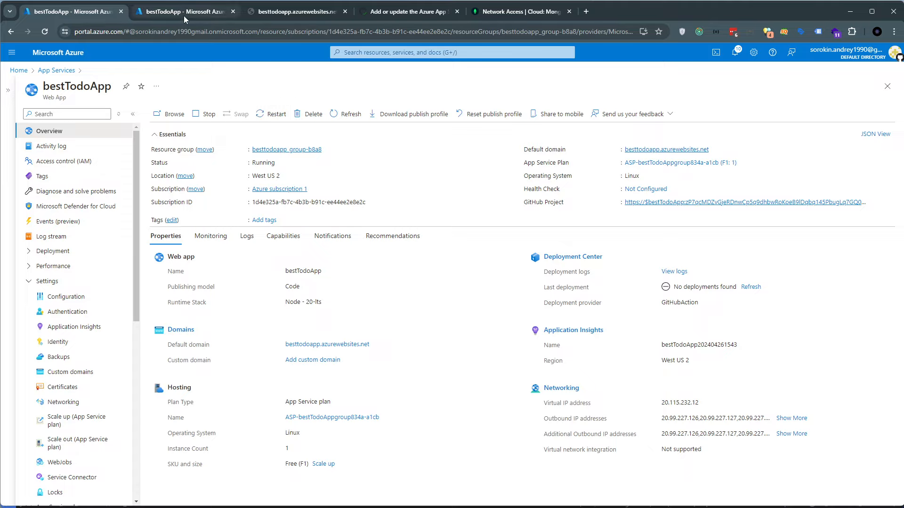
Check the live site at besttodoapp.azurewebsites.net and return to bestTodoApp's overview
click(264, 13)
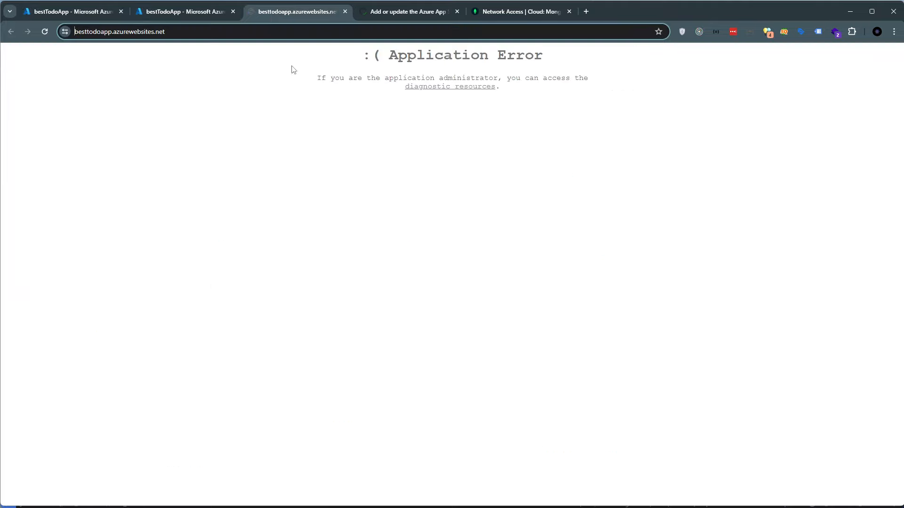
click(137, 13)
click(124, 19)
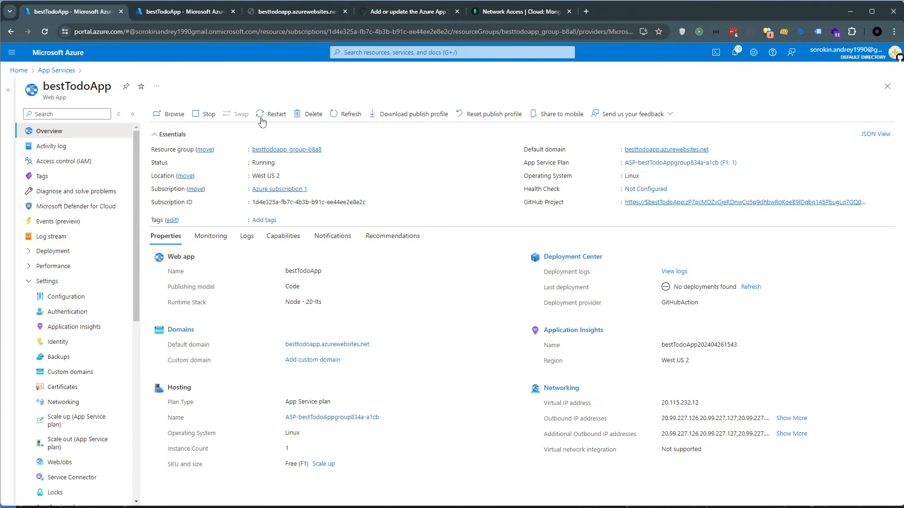
Examine the database connection errors in bestTodoApp's log stream, focusing on the undefined uri parameter
click(182, 14)
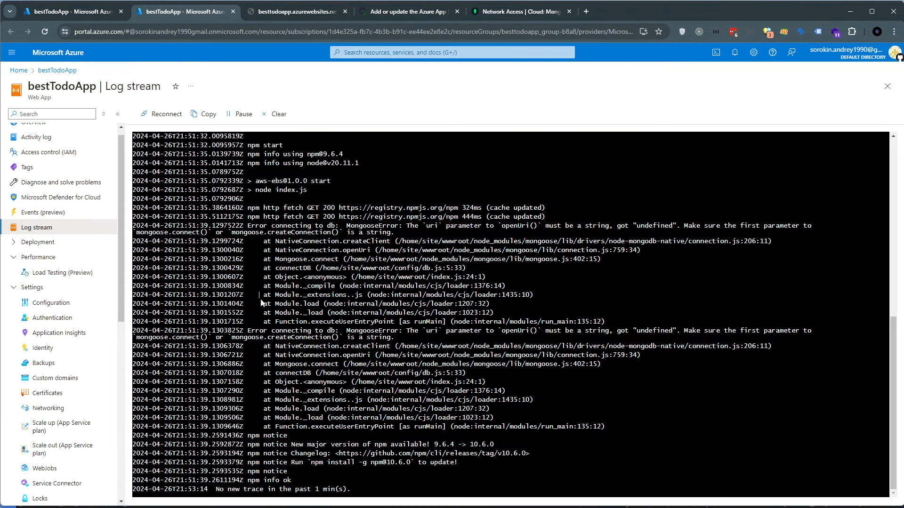
mouse_move(395, 232)
mouse_down()
mouse_move(343, 401)
mouse_move(386, 476)
mouse_up()
click(394, 232)
drag(394, 233, 589, 227)
click(528, 226)
double_click(602, 225)
double_click(645, 226)
click(624, 221)
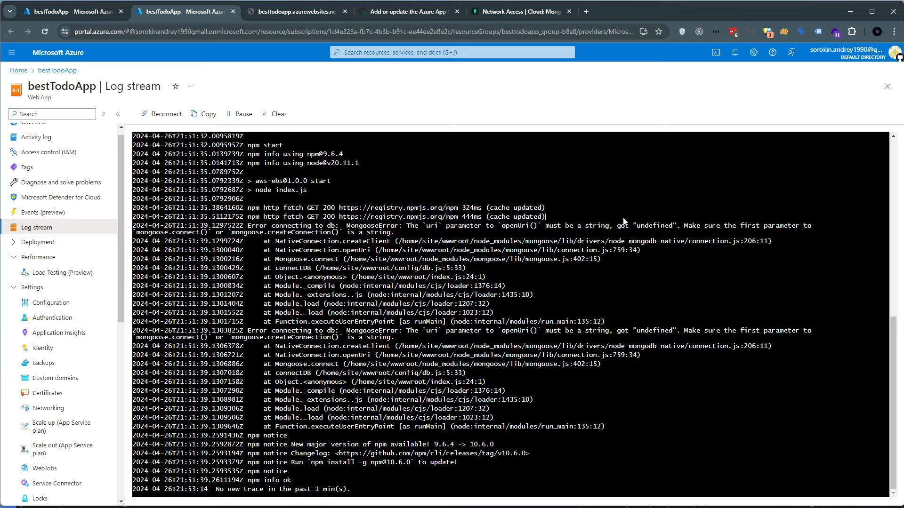
triple_click(654, 222)
triple_click(654, 224)
click(653, 224)
Review the IP access list of the aws-ebs project in MongoDB Atlas alongside bestTodoApp's overview in the Azure portal
click(548, 14)
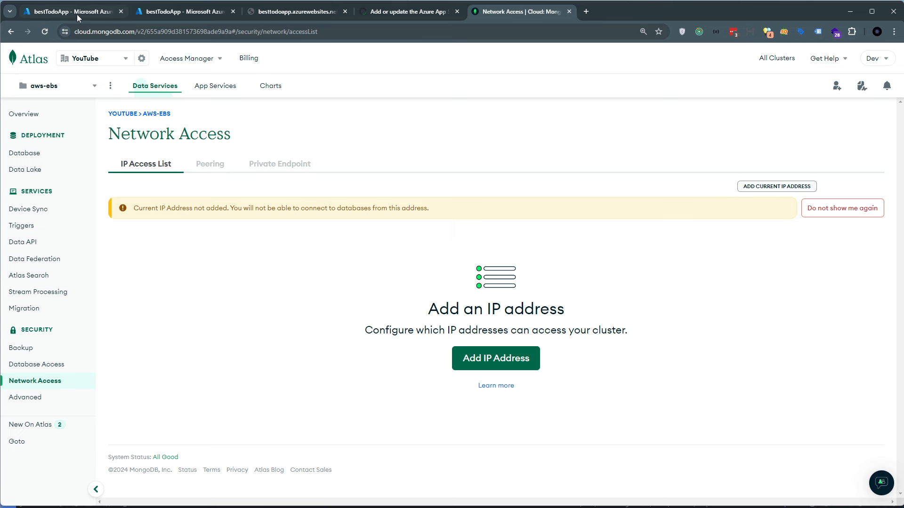
click(57, 11)
scroll(140, 334, down, 2)
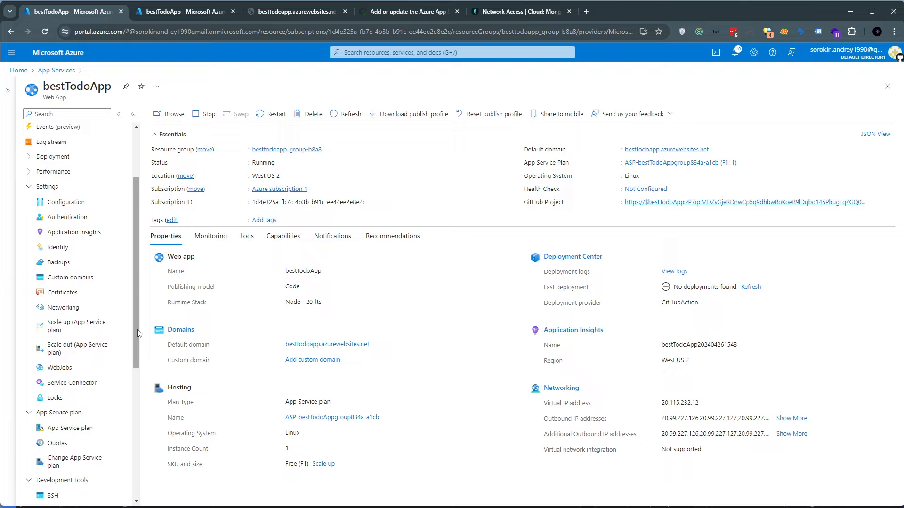
click(521, 11)
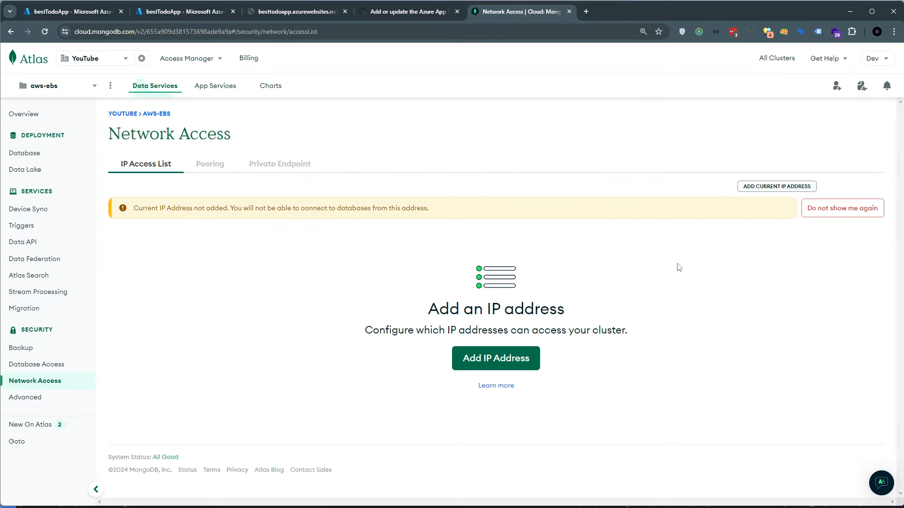
click(495, 358)
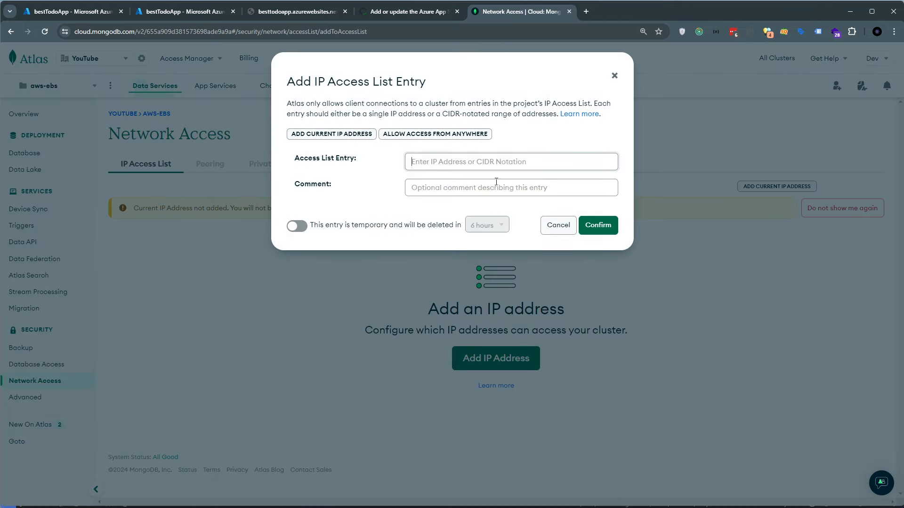
click(614, 78)
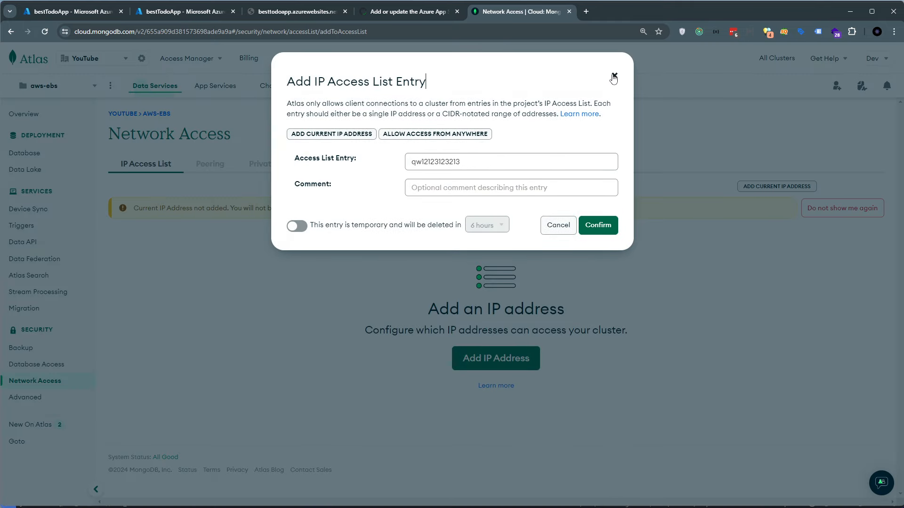
Return to the Azure portal and open bestTodoApp's Networking settings
click(49, 11)
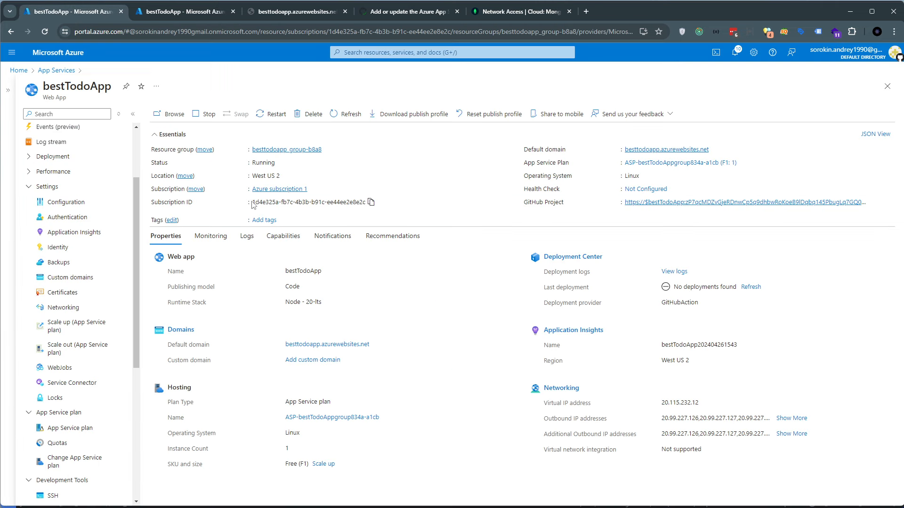
scroll(66, 248, up, 2)
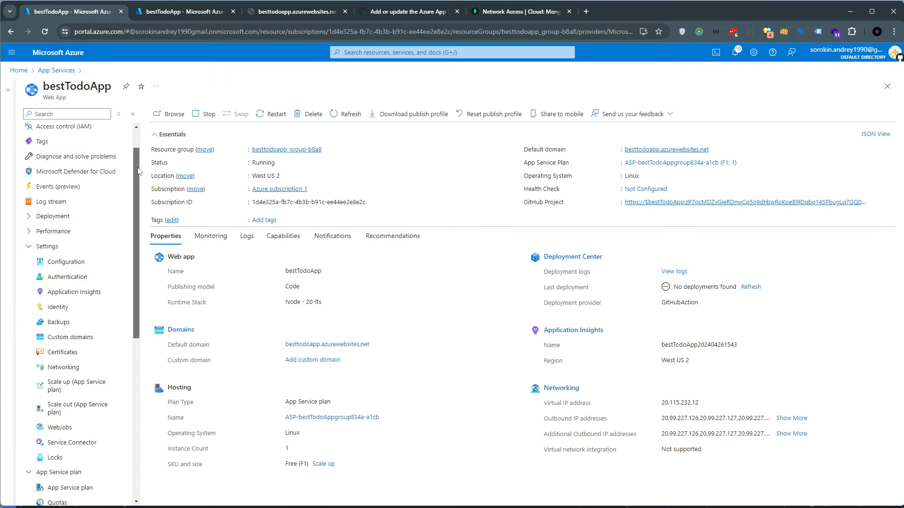
click(65, 247)
click(47, 246)
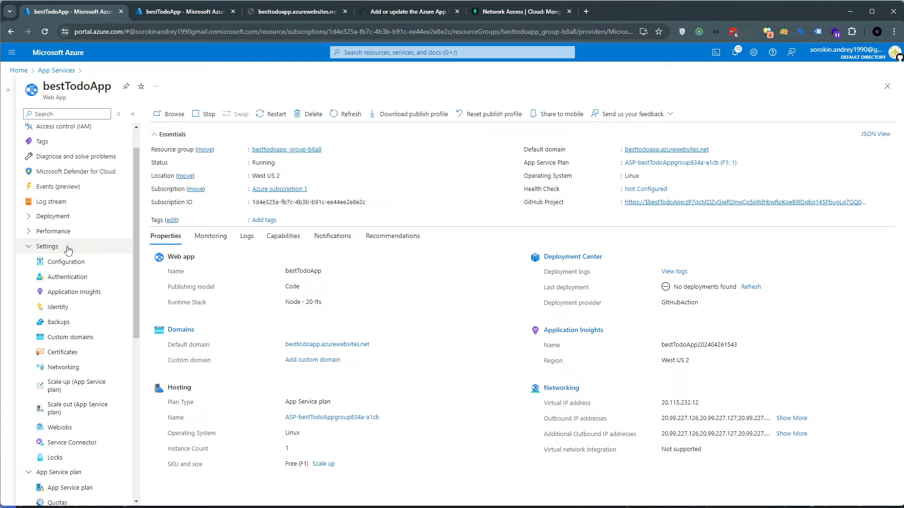
click(63, 368)
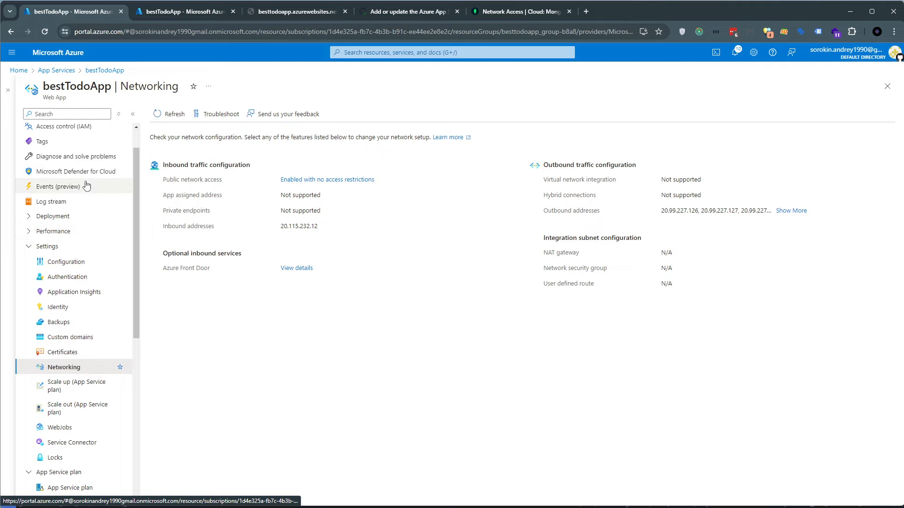
Show the full lists of outbound and additional outbound IP addresses on bestTodoApp's overview
scroll(69, 167, up, 1)
click(49, 131)
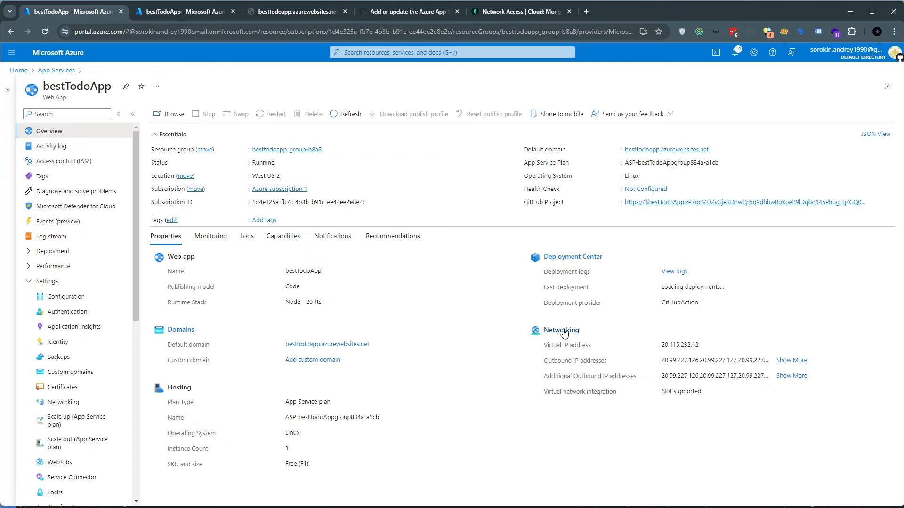
click(795, 361)
click(791, 419)
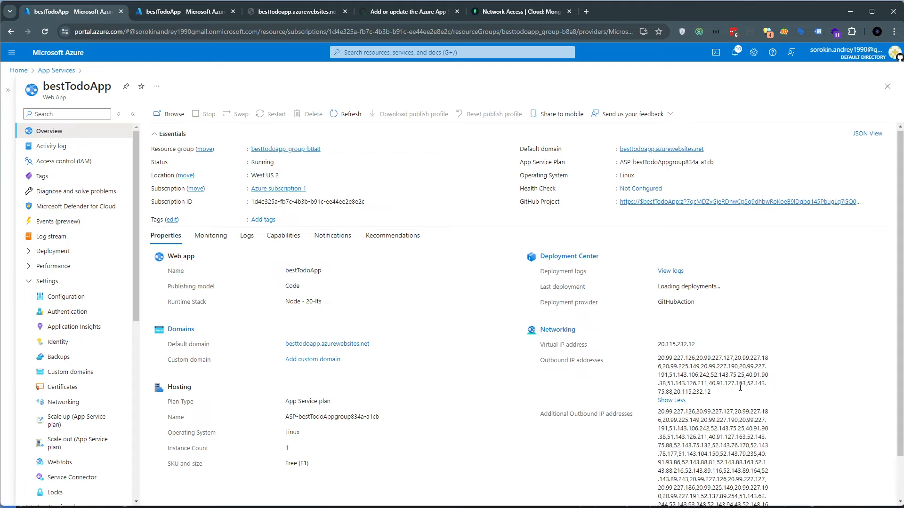
scroll(740, 387, down, 1)
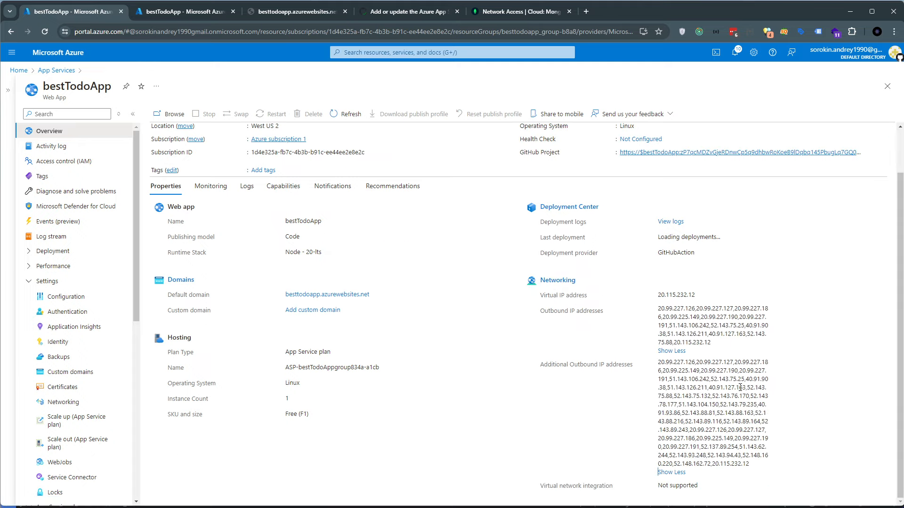
Open the Networking page and examine the complete list of bestTodoApp's outbound addresses
click(557, 281)
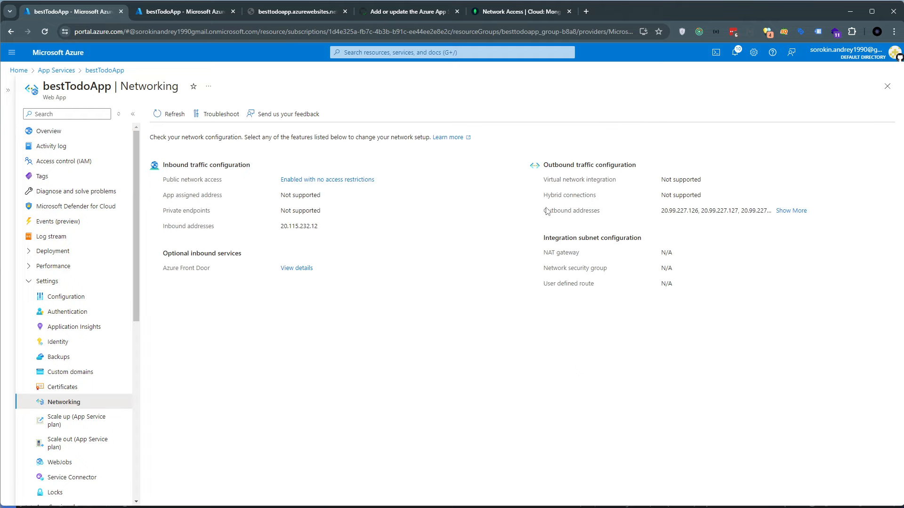
drag(544, 210, 607, 215)
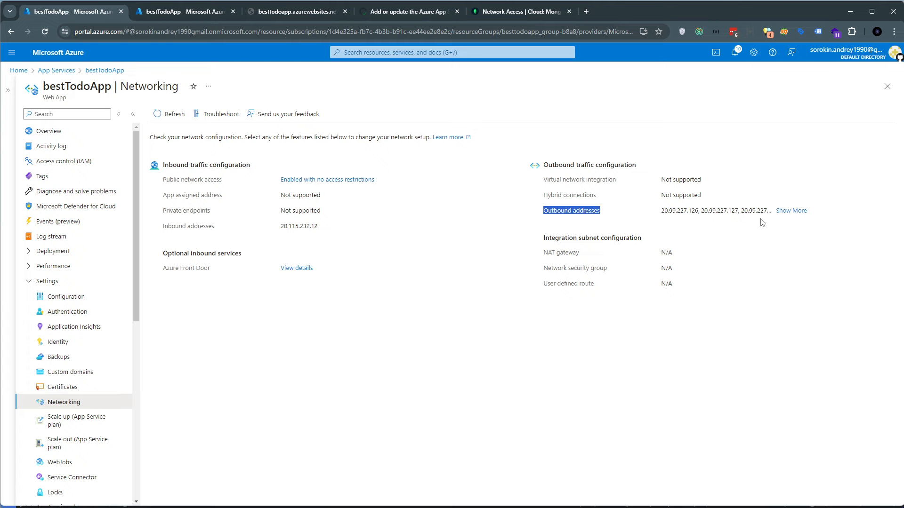
click(785, 212)
drag(684, 207, 682, 213)
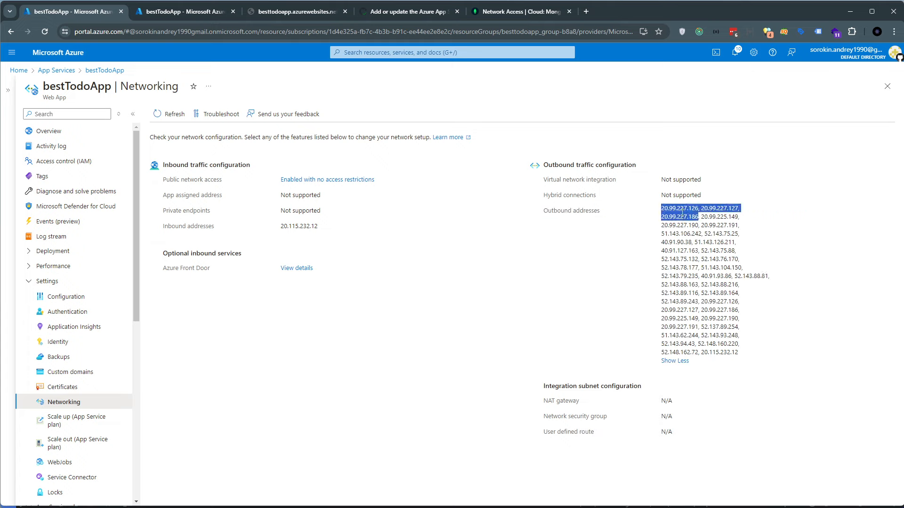
double_click(710, 217)
click(694, 215)
double_click(690, 216)
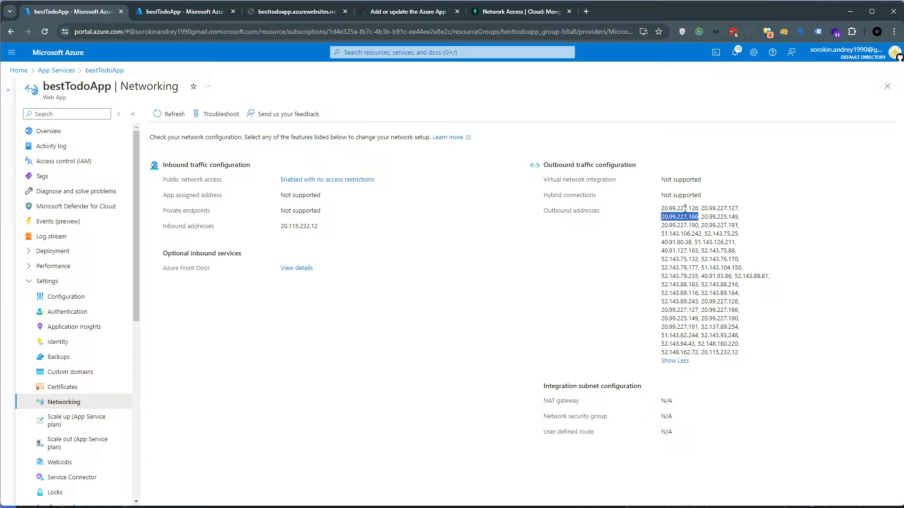
double_click(684, 208)
drag(661, 209, 755, 352)
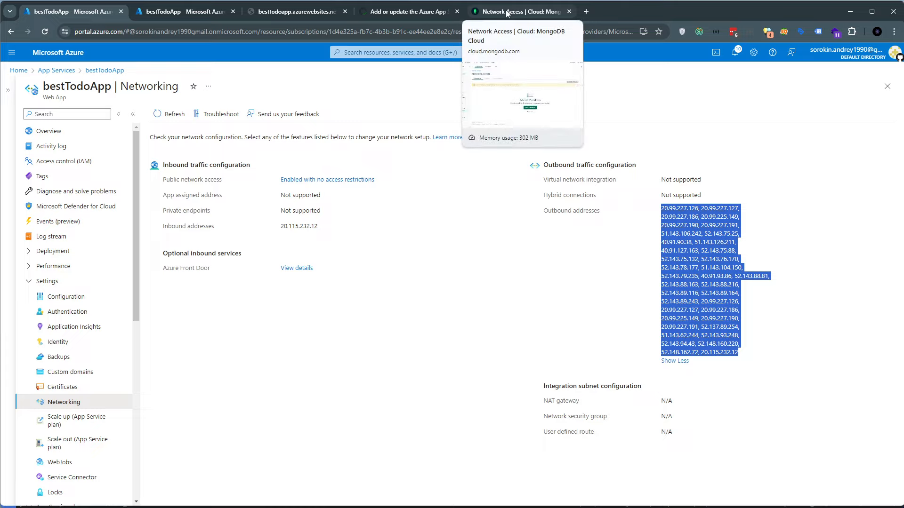
Fill in an Atlas IP access list entry for the outbound address 20.99.227.126 with comment 1, and cancel it
click(668, 210)
double_click(668, 210)
key(ctrl+c)
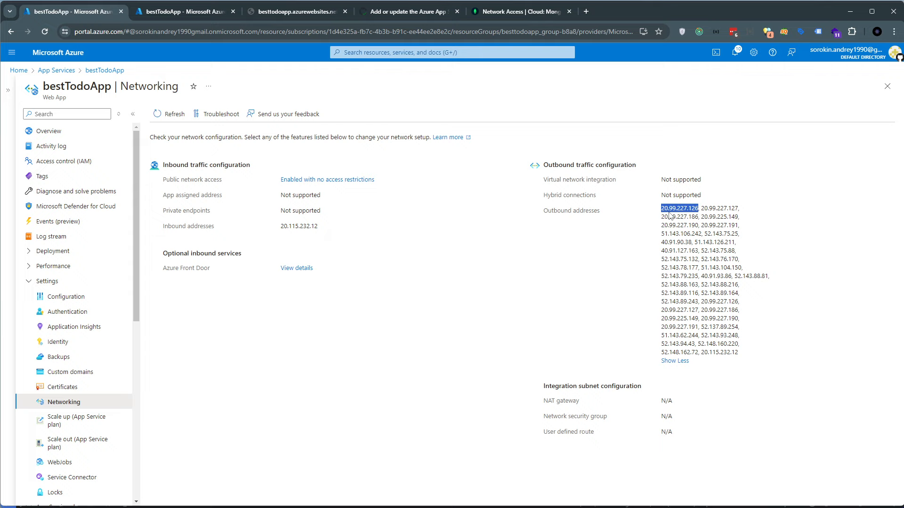
click(495, 13)
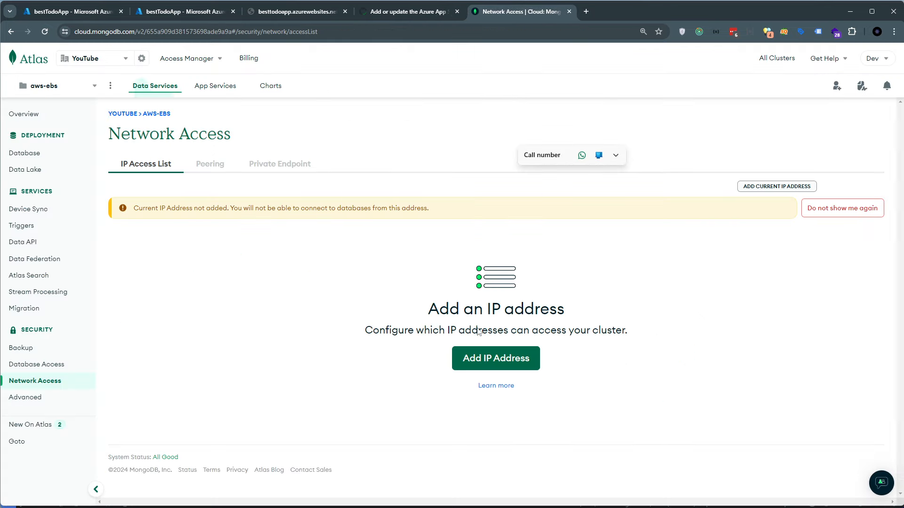
click(483, 363)
key(ctrl+v)
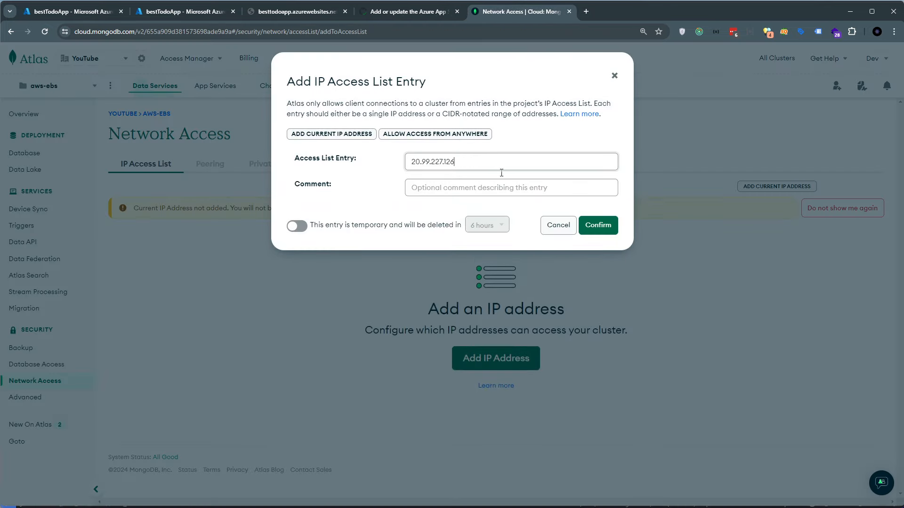
key(Tab)
text(1)
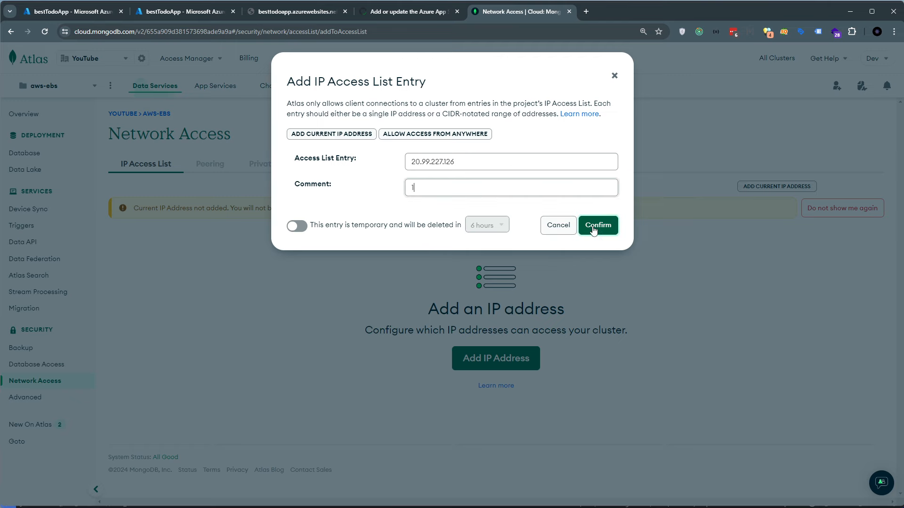
click(559, 226)
Fill in an Atlas IP access list entry for the outbound address 20.99.227.127 with comment 2, and discard it
click(73, 11)
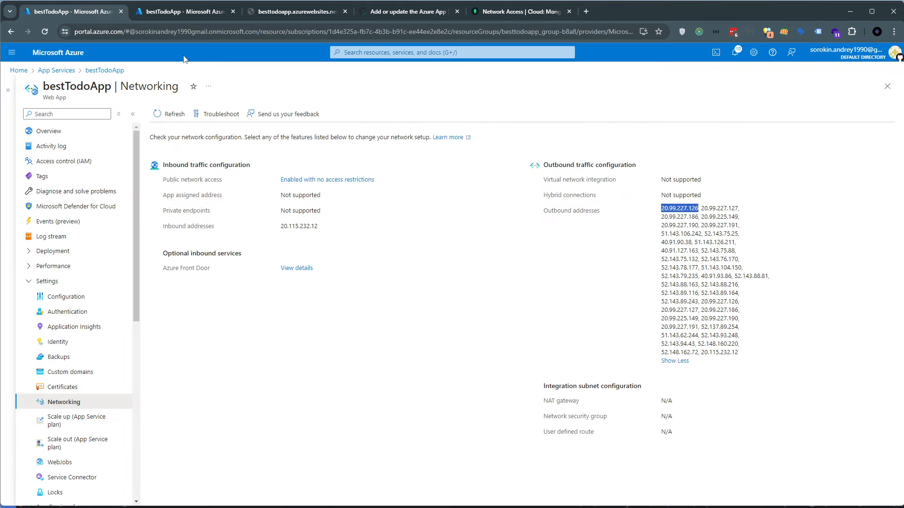
double_click(711, 208)
key(ctrl+c)
click(518, 12)
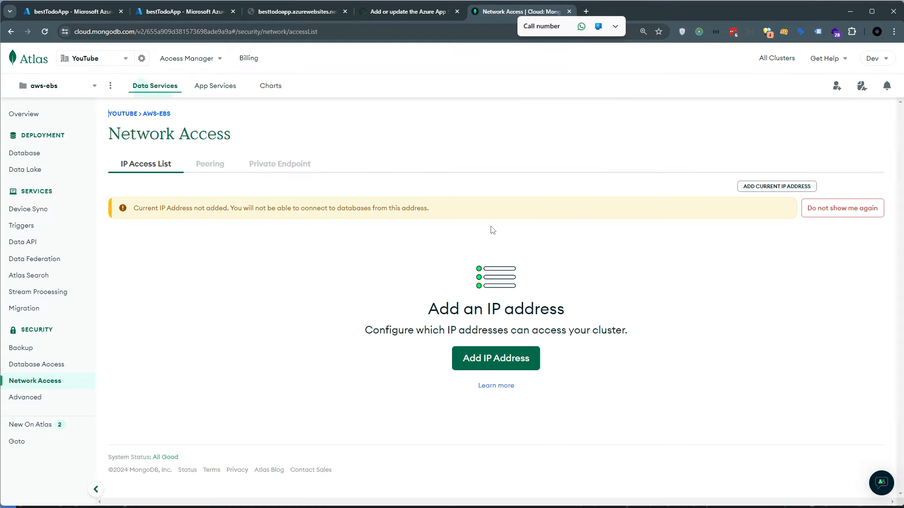
click(489, 360)
key(ctrl+v)
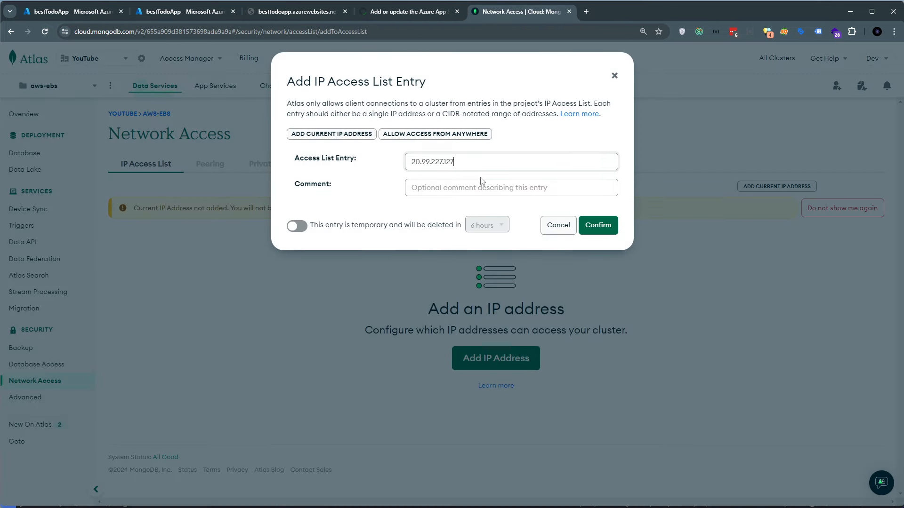
key(Tab)
text(2)
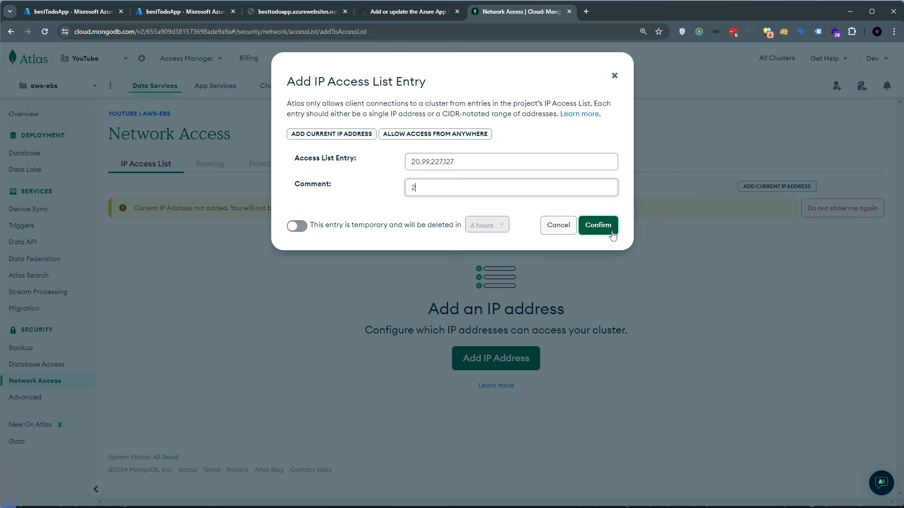
click(615, 76)
Go through bestTodoApp's individual outbound addresses in Azure and compare them with the Network Access page in MongoDB Atlas
click(43, 16)
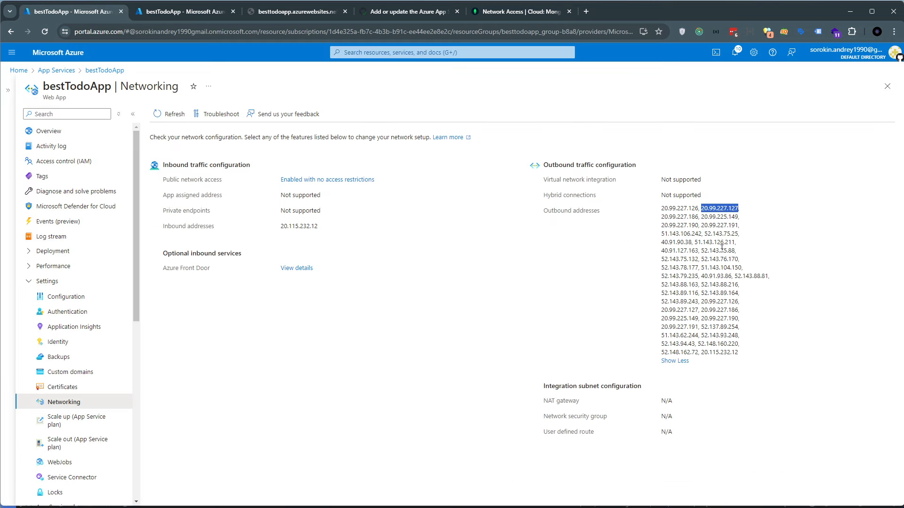
mouse_move(673, 208)
mouse_down()
mouse_move(745, 359)
mouse_move(664, 248)
mouse_move(662, 210)
mouse_up()
click(740, 360)
click(666, 214)
double_click(692, 209)
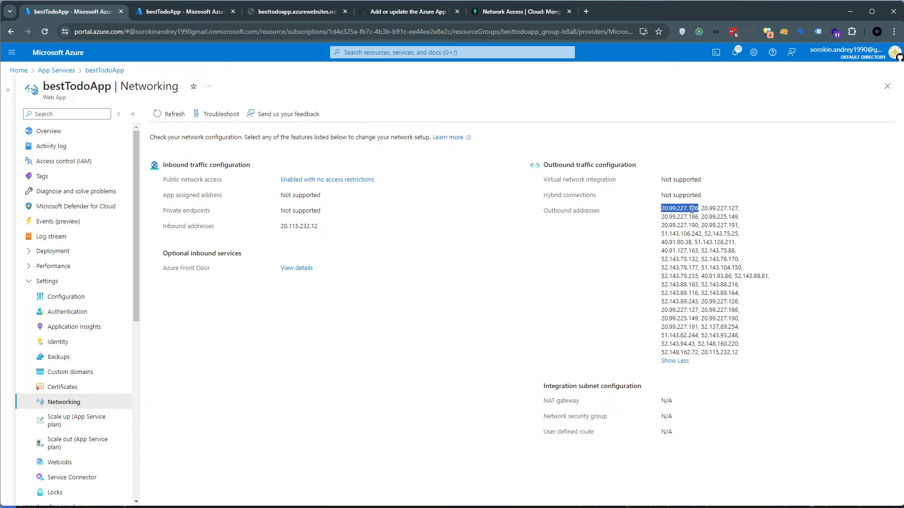
click(716, 207)
double_click(714, 211)
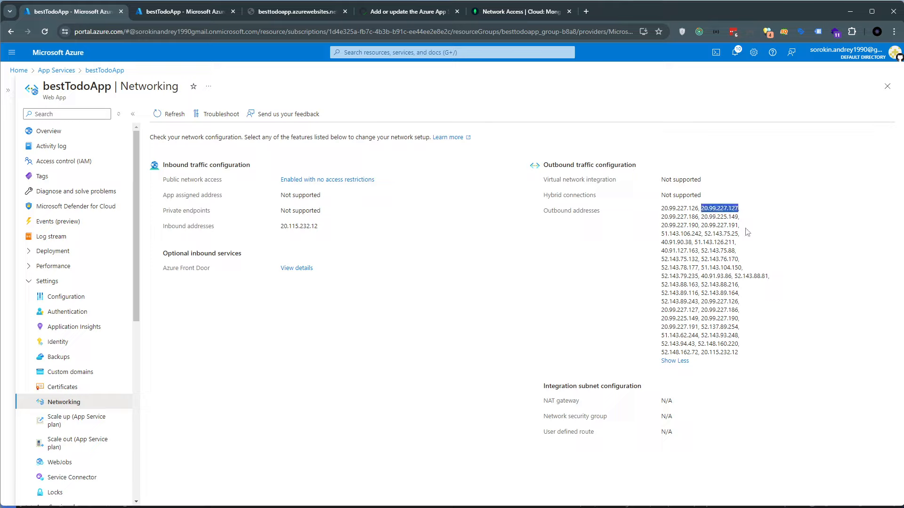
double_click(692, 211)
double_click(719, 208)
double_click(682, 217)
double_click(719, 217)
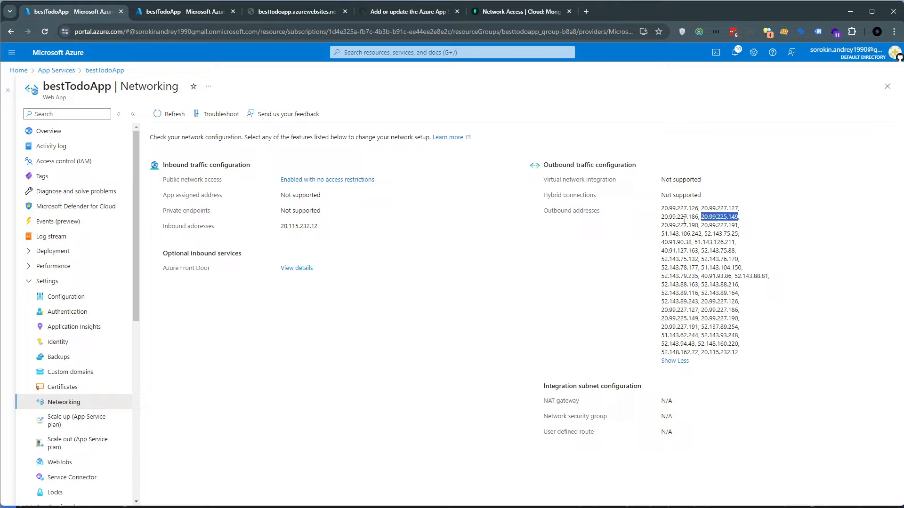
double_click(728, 226)
click(516, 14)
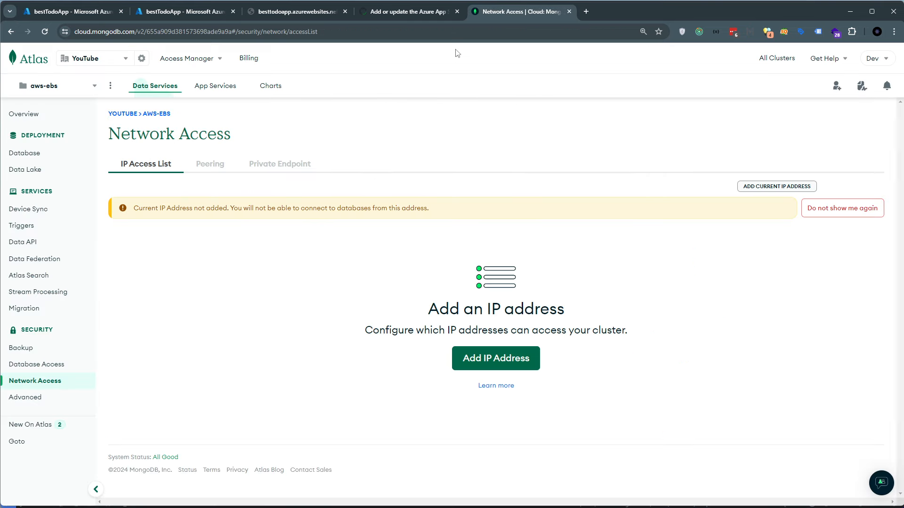
click(85, 17)
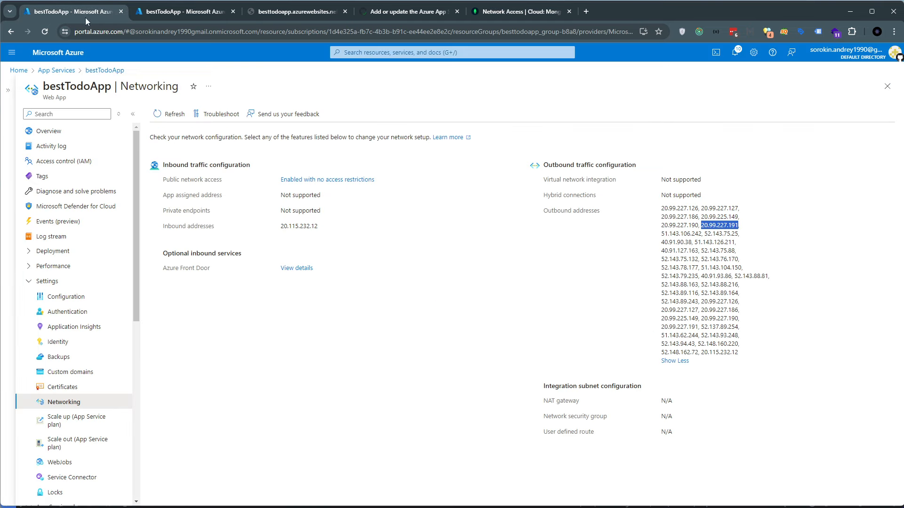
Go through the remaining outbound addresses of bestTodoApp on the Networking page, from 52.143.79.235 through 20.115.232.12
double_click(674, 277)
double_click(720, 276)
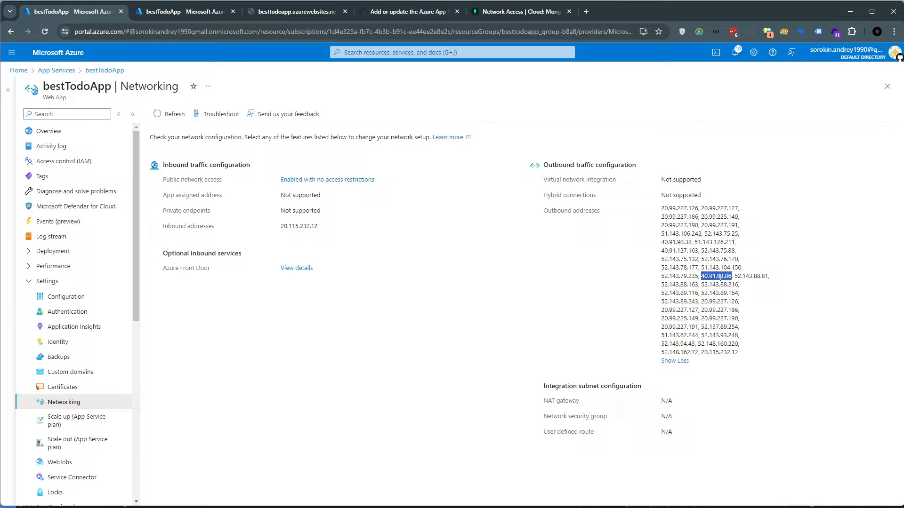
double_click(753, 276)
double_click(686, 285)
double_click(716, 285)
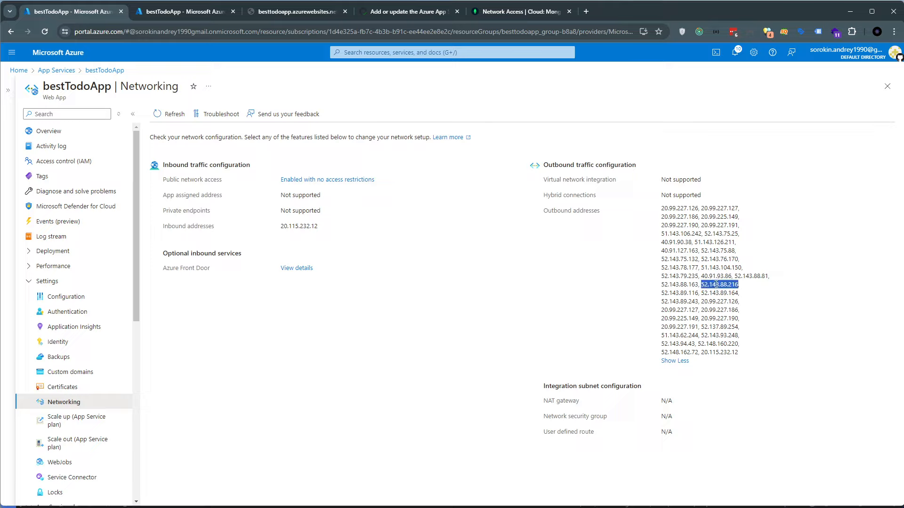
double_click(688, 293)
double_click(714, 293)
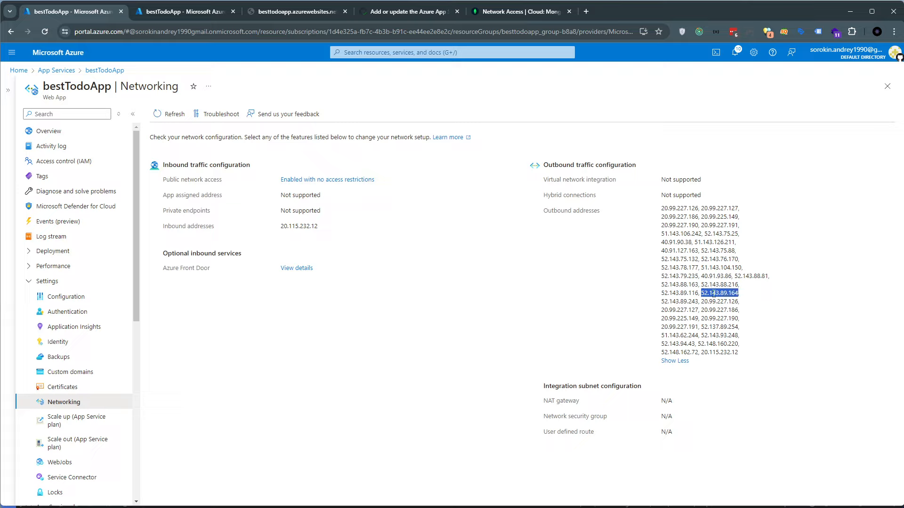
double_click(691, 303)
double_click(719, 303)
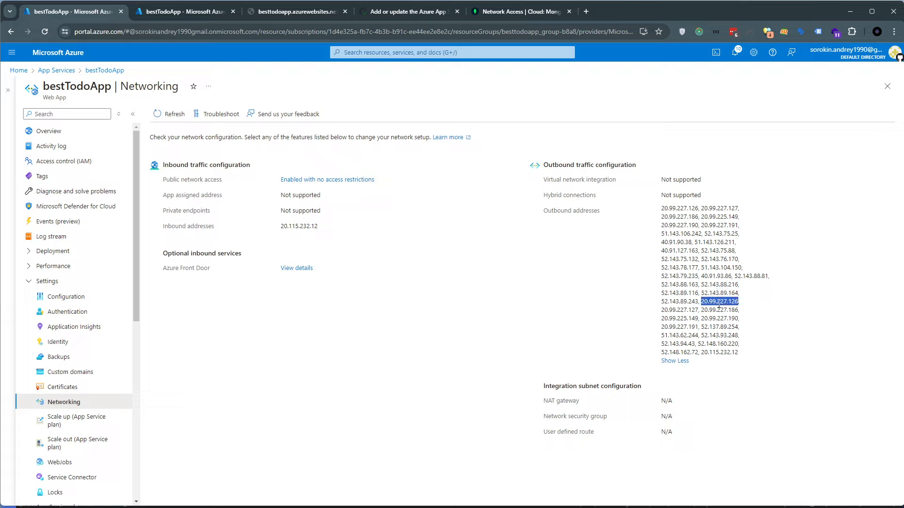
double_click(727, 352)
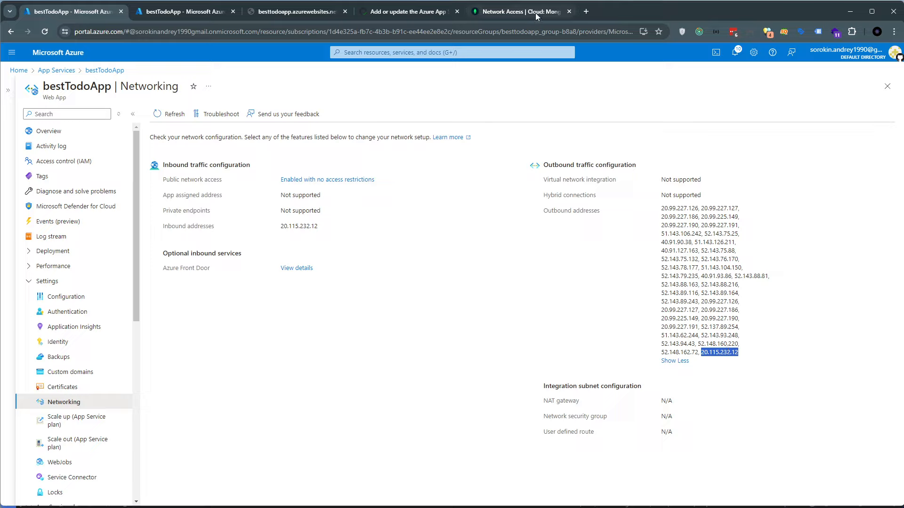
drag(661, 208, 749, 359)
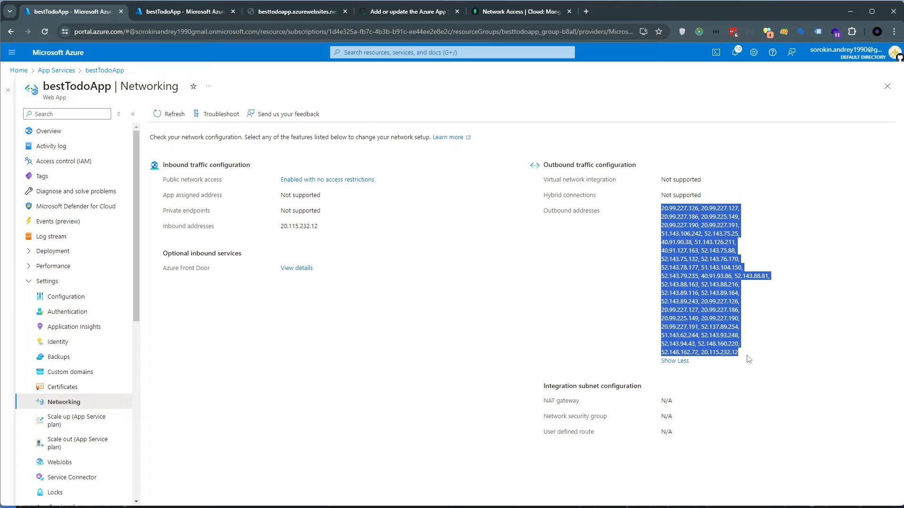
click(726, 284)
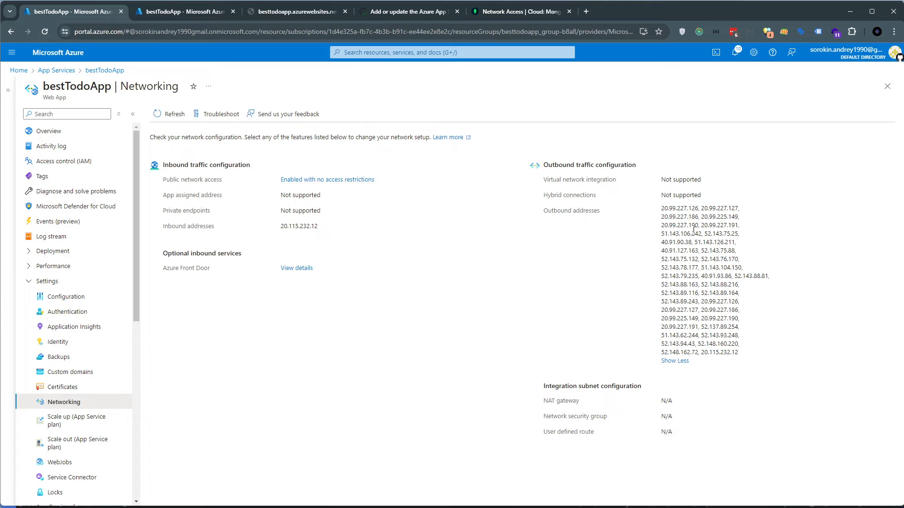
mouse_move(661, 208)
mouse_down()
mouse_move(747, 354)
mouse_move(697, 323)
mouse_move(653, 228)
mouse_move(661, 209)
mouse_up()
click(742, 357)
click(672, 217)
Switch to MongoDB Atlas and add an IP access list entry that allows access from anywhere, 0.0.0.0/0
click(523, 15)
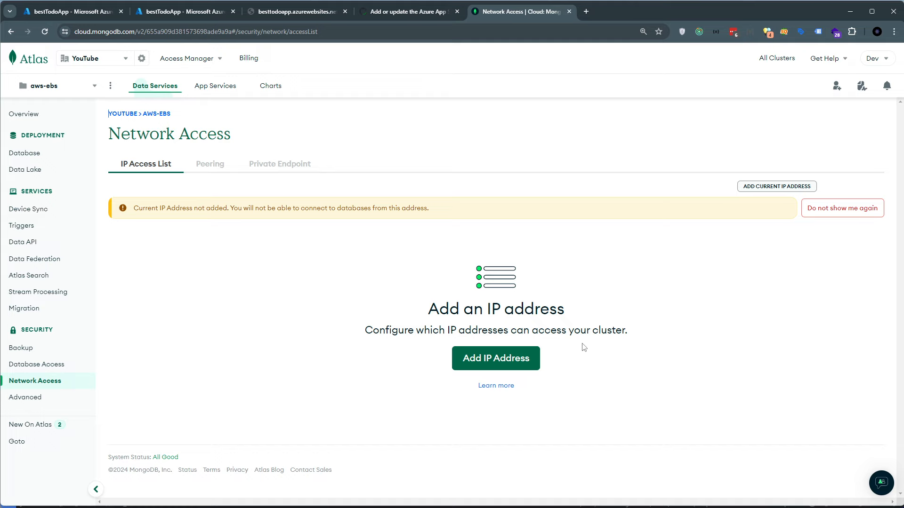
click(483, 357)
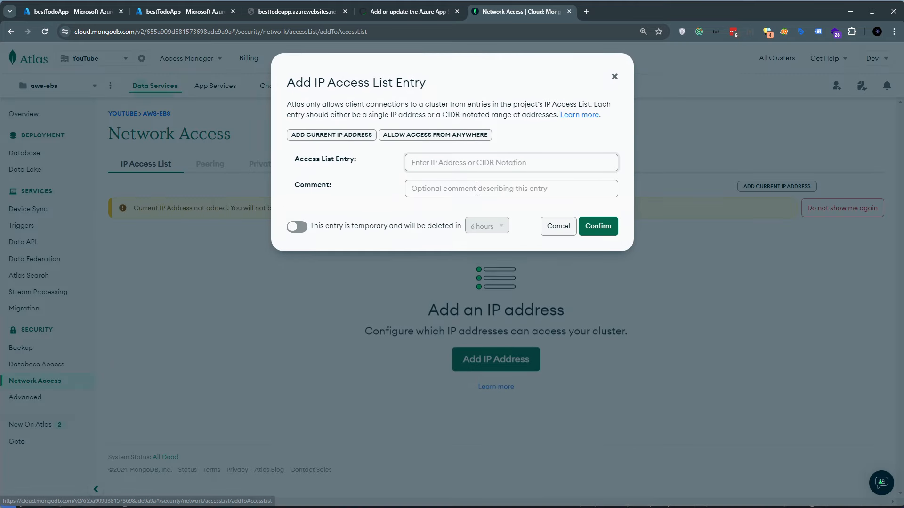
click(418, 135)
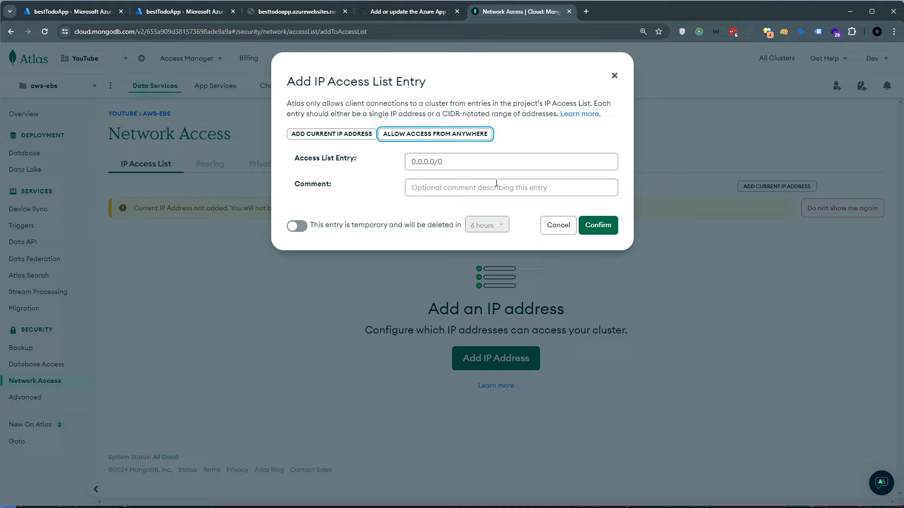
click(605, 227)
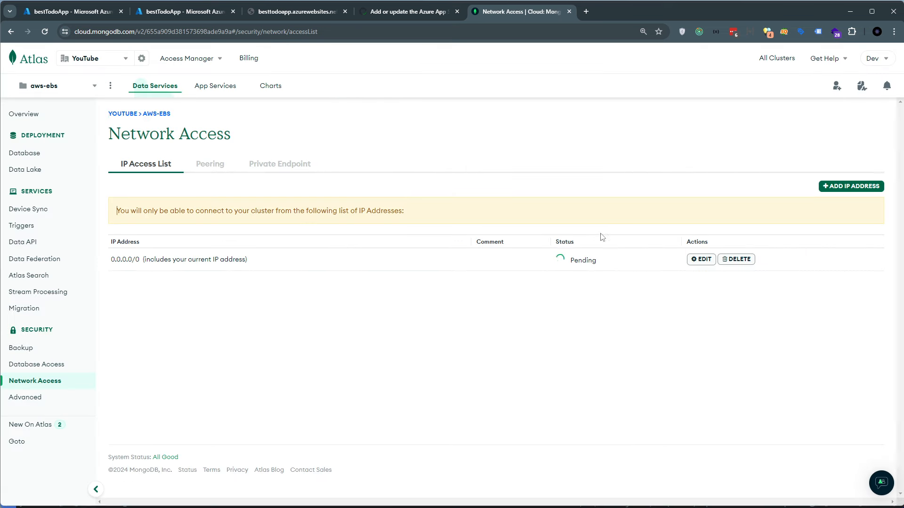
drag(111, 315, 135, 317)
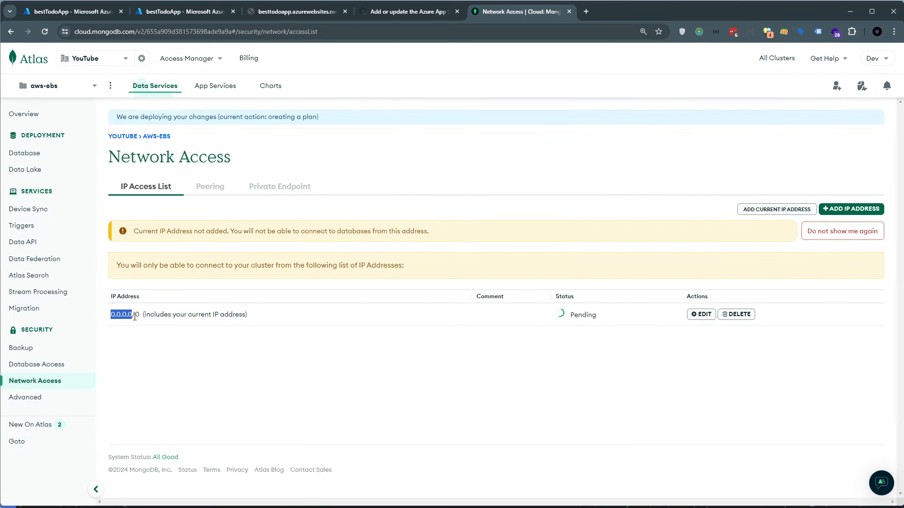
click(174, 369)
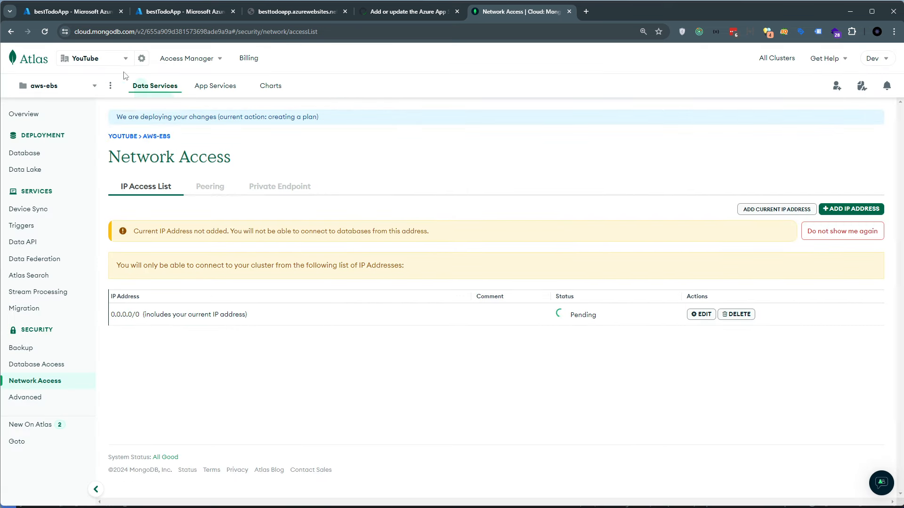
Compare bestTodoApp's outbound address list in Azure with the IP access list in MongoDB Atlas
click(89, 14)
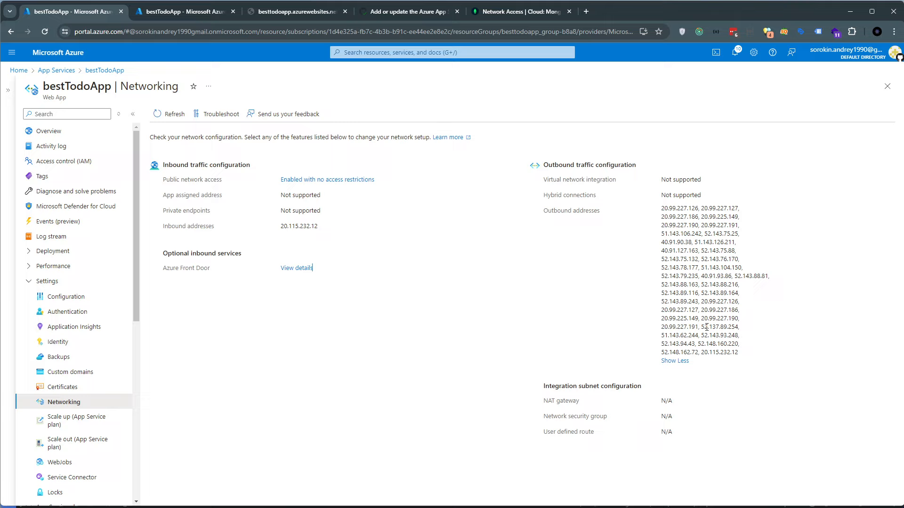
drag(739, 354, 767, 340)
click(663, 205)
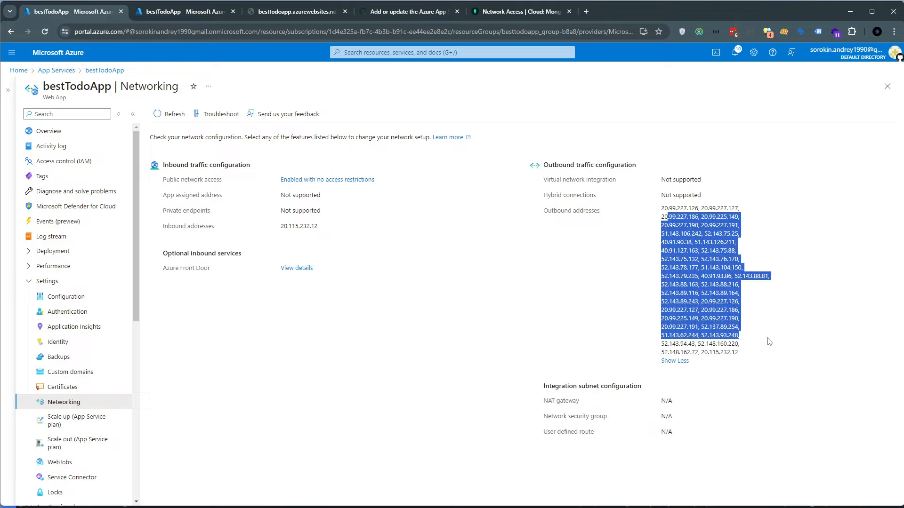
click(554, 16)
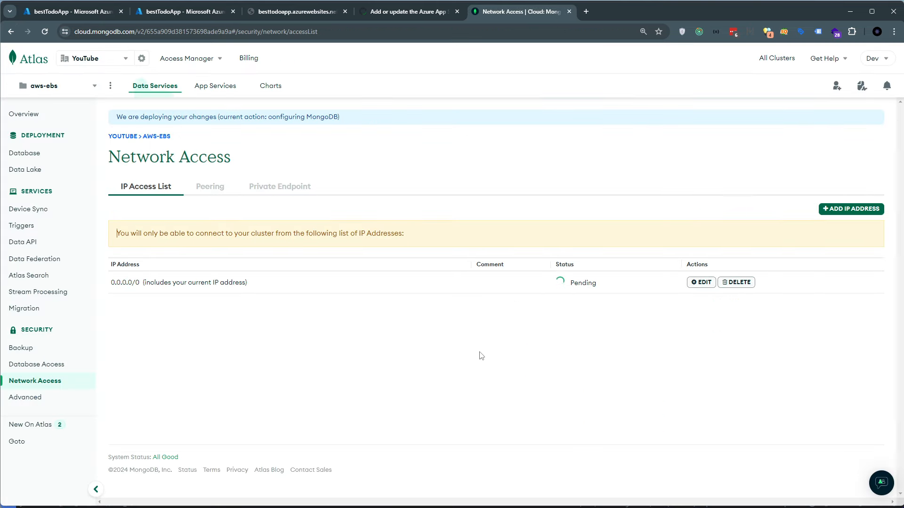
click(86, 14)
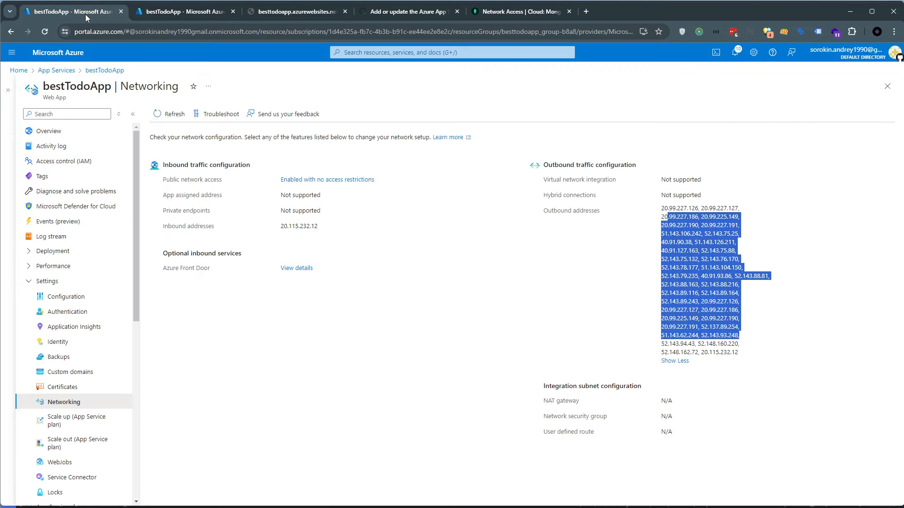
Examine bestTodoApp's log stream in Azure for the database connection error and its cause
click(192, 11)
drag(280, 241, 358, 437)
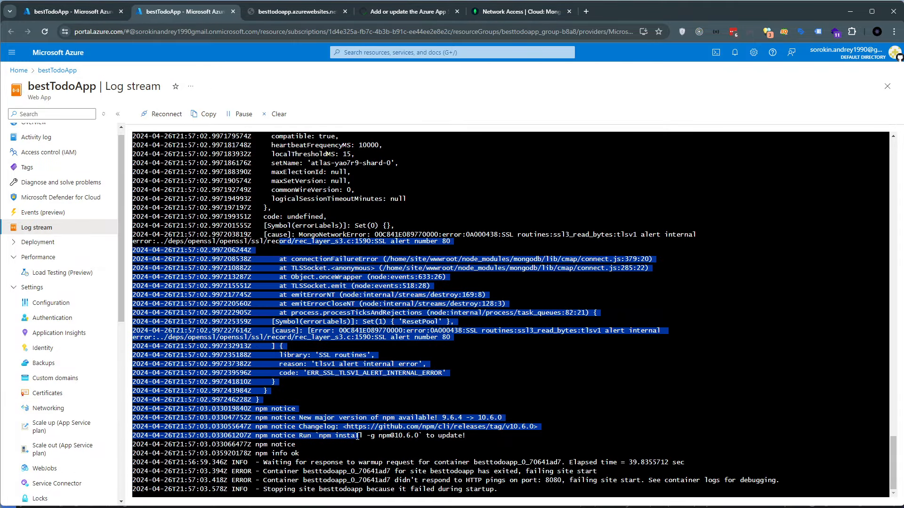
click(401, 349)
scroll(403, 351, up, 9)
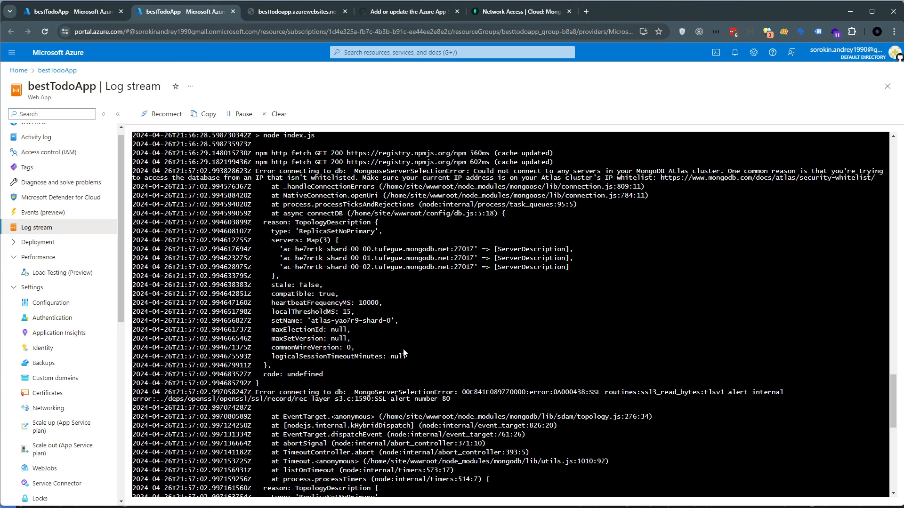
scroll(420, 355, up, 9)
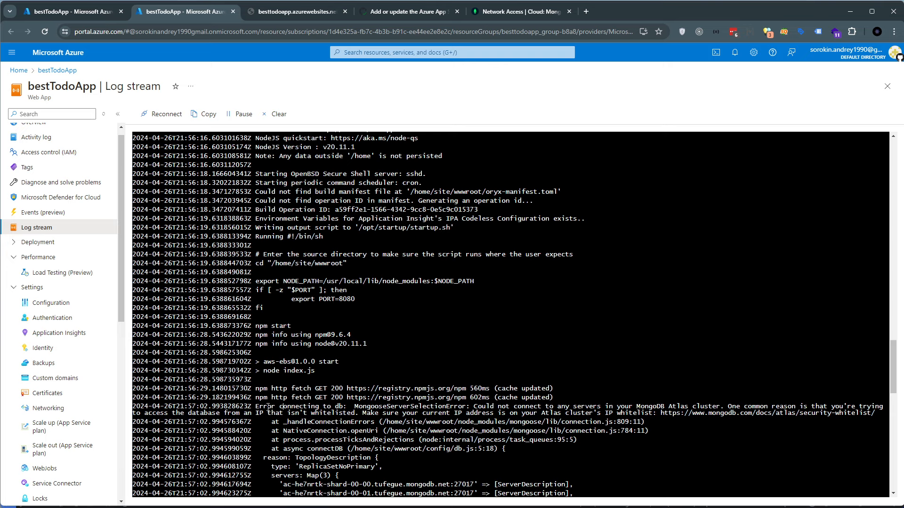
drag(267, 408, 311, 409)
click(305, 408)
drag(224, 413, 360, 414)
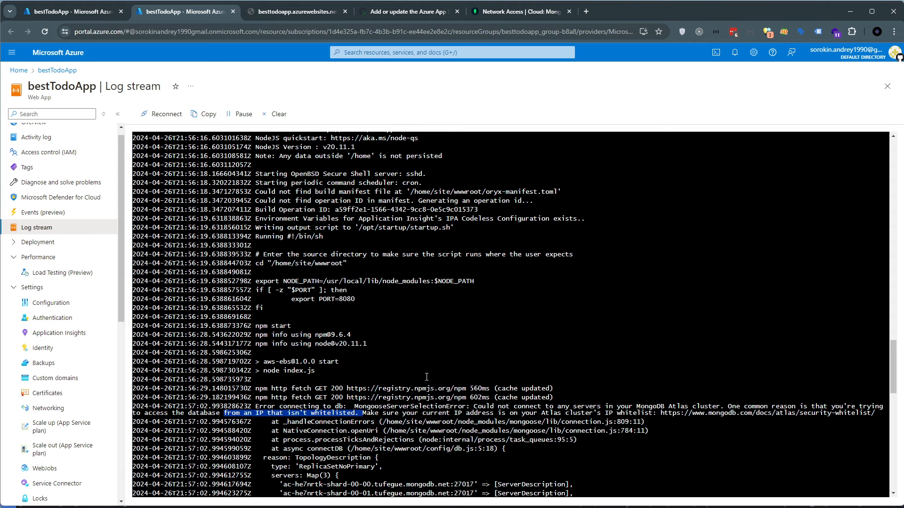
Check the status of the 0.0.0.0/0 entry in MongoDB Atlas and return to bestTodoApp's log stream in Azure
click(526, 12)
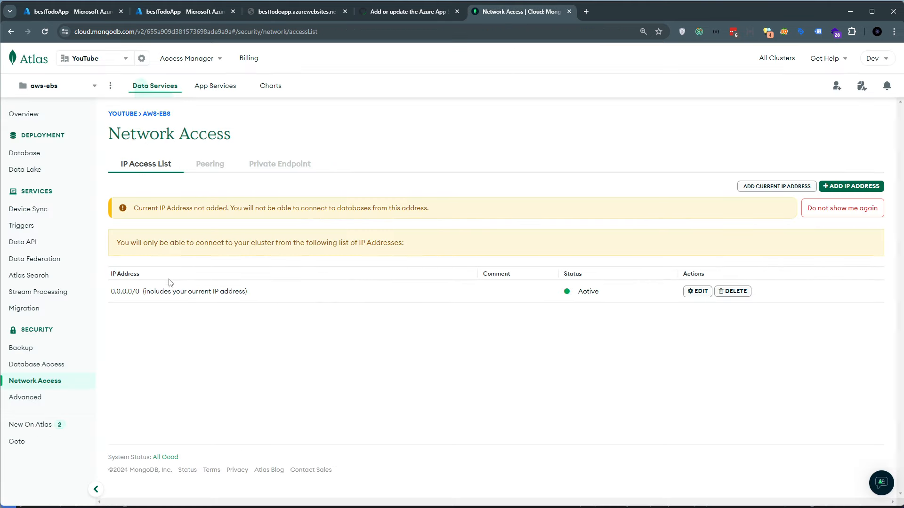
drag(110, 292, 259, 293)
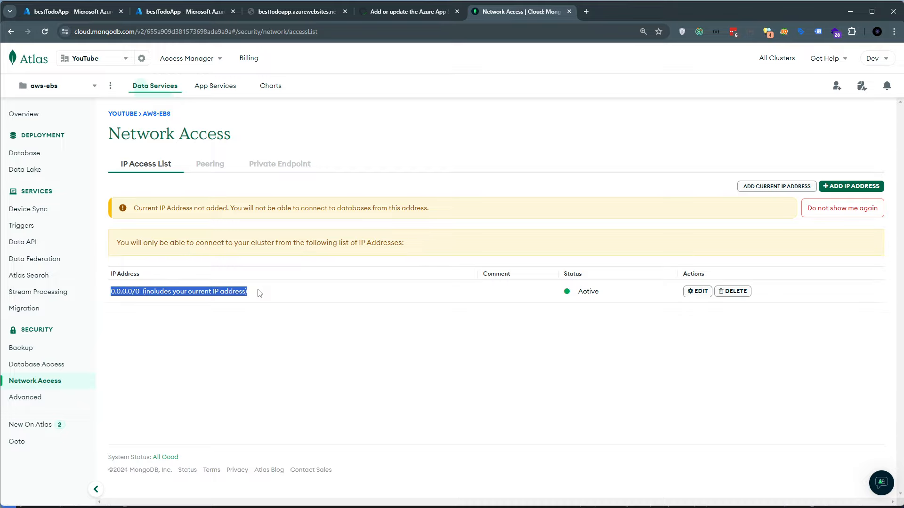
click(135, 293)
click(103, 13)
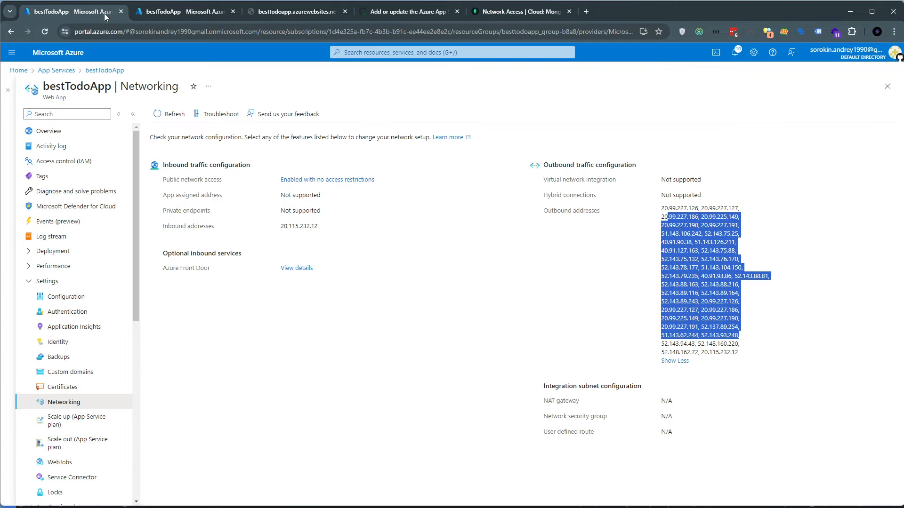
click(204, 14)
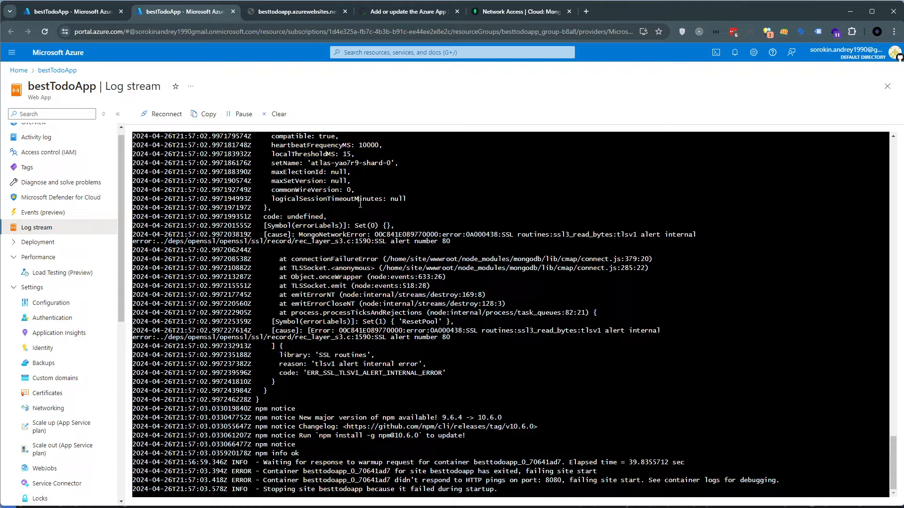
drag(361, 204, 273, 209)
Reload the live site besttodoapp.azurewebsites.net to test it with the Atlas access entry in place
click(308, 17)
key(F5)
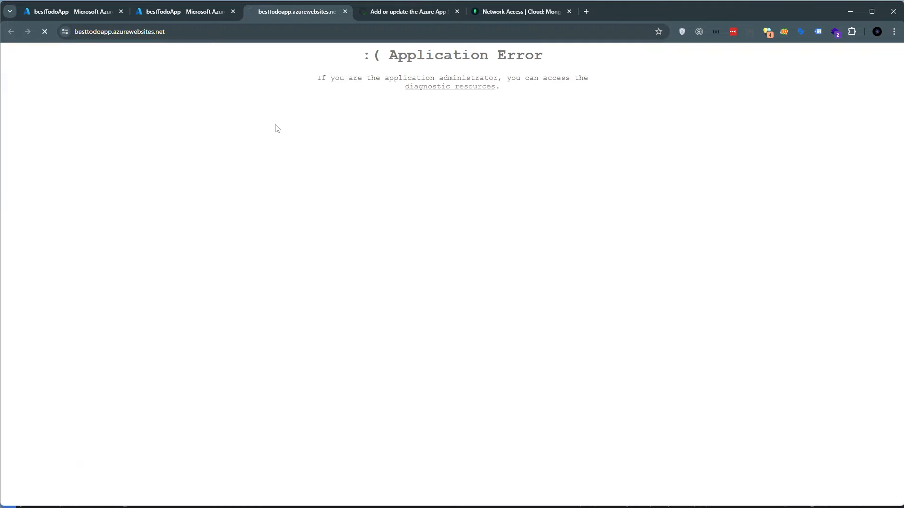
click(156, 31)
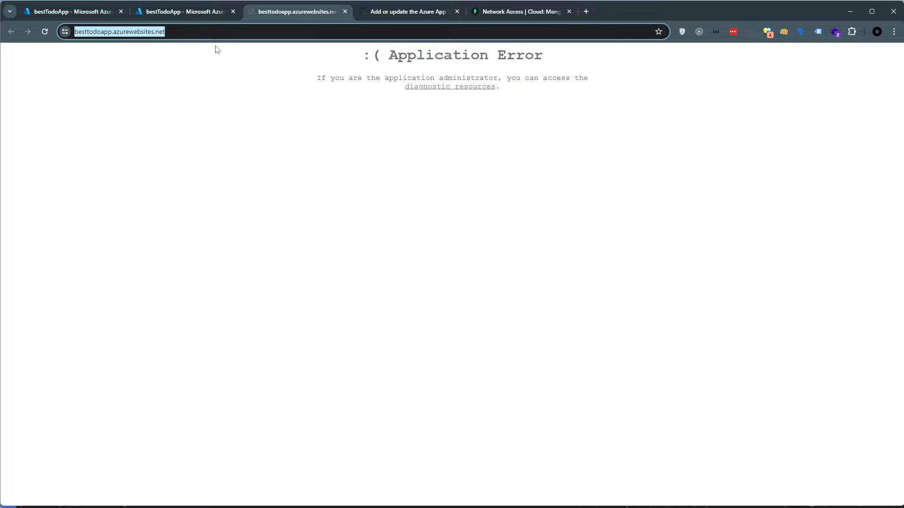
click(241, 95)
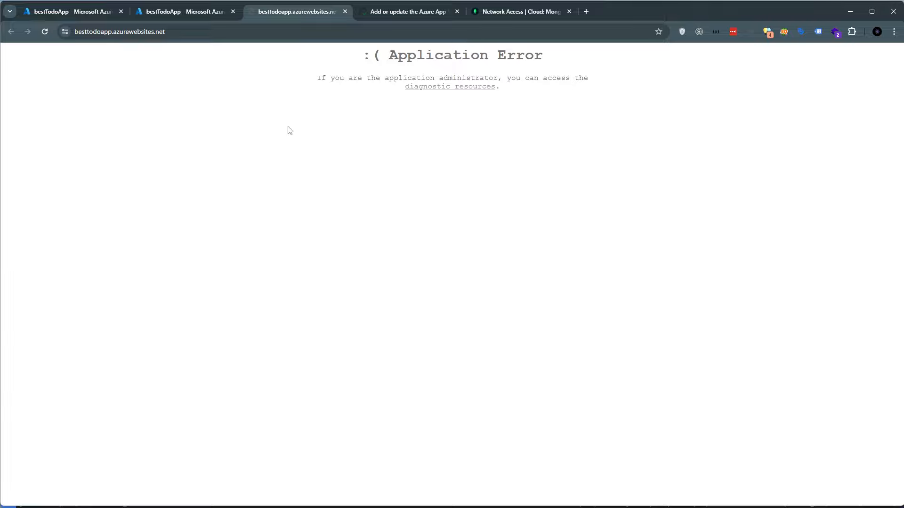
key(F5)
Read through bestTodoApp's log stream again for new startup output and database connection messages
click(156, 11)
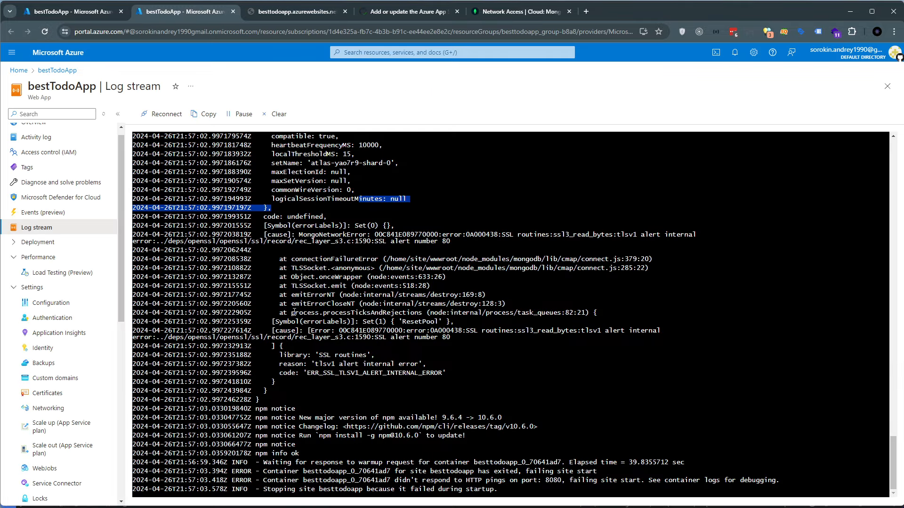
click(295, 354)
drag(287, 348, 410, 473)
scroll(325, 380, up, 6)
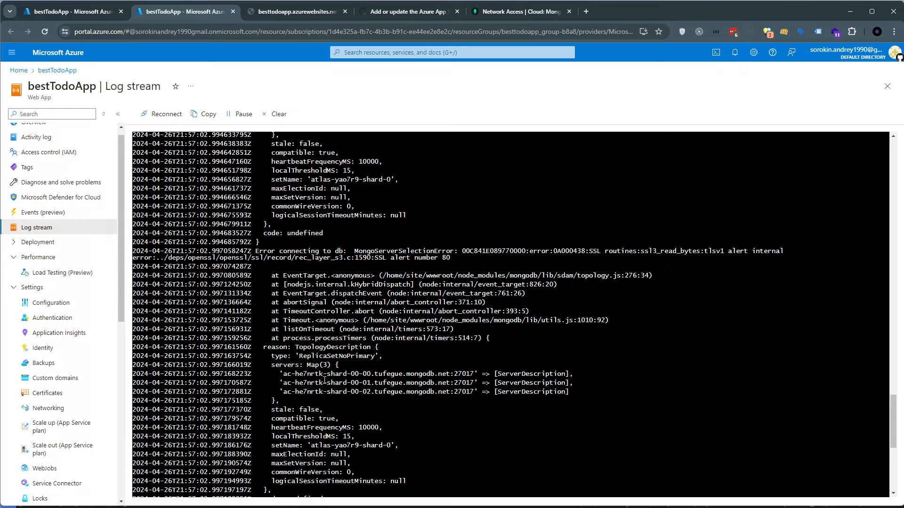
scroll(324, 380, up, 3)
drag(280, 267, 358, 410)
scroll(357, 360, up, 15)
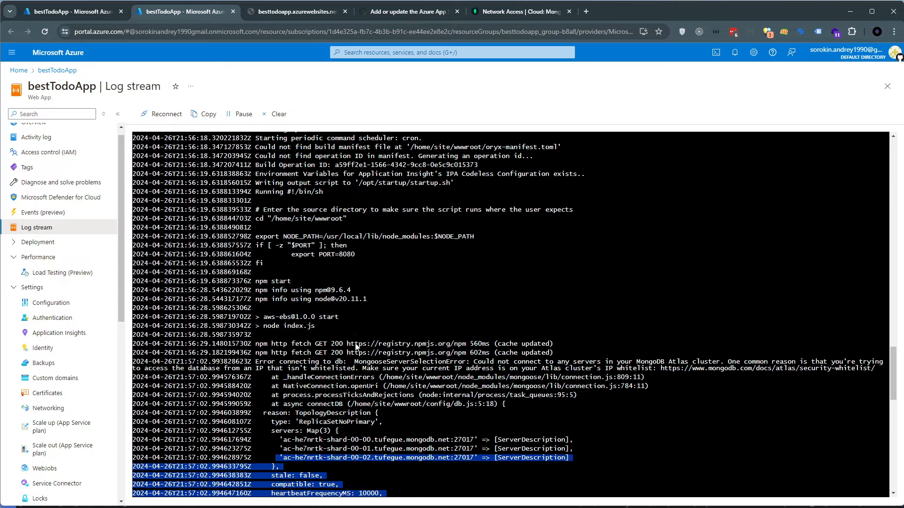
scroll(333, 300, down, 15)
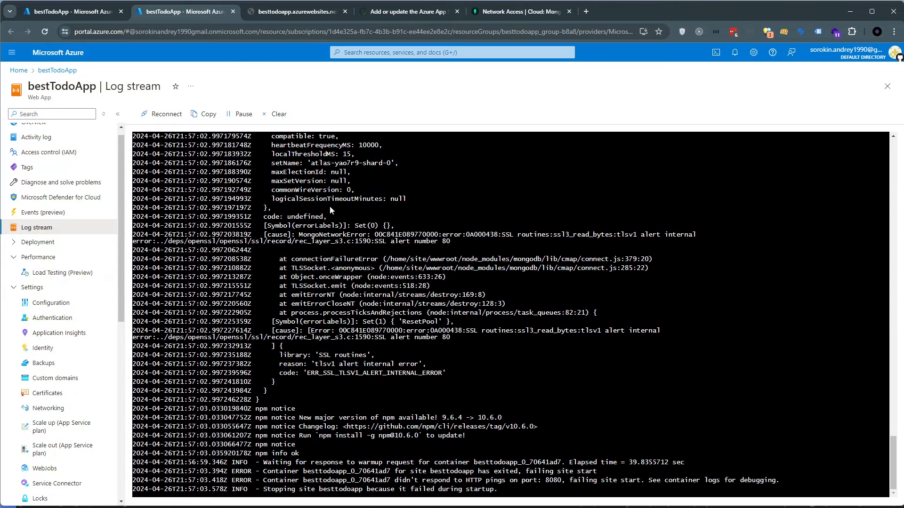
Recheck the live site and the Atlas 0.0.0.0/0 entry, and return to bestTodoApp's Networking page in Azure
click(269, 13)
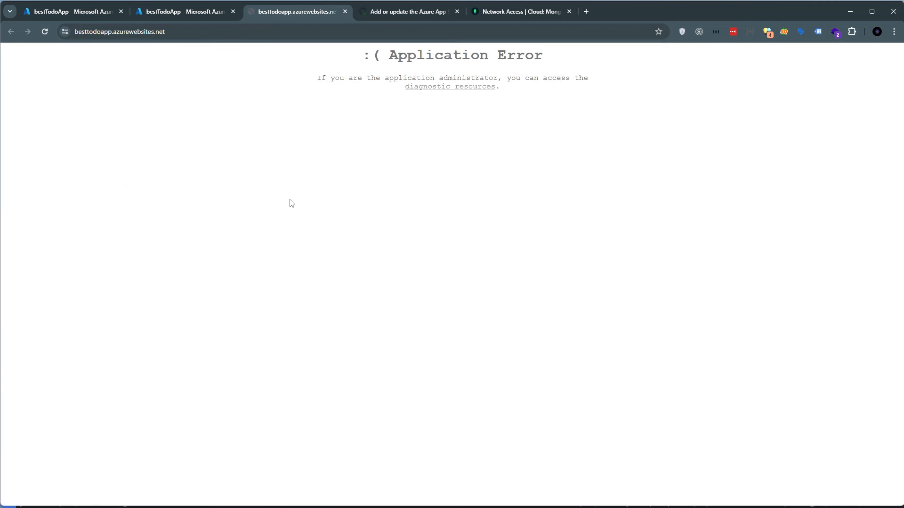
click(157, 14)
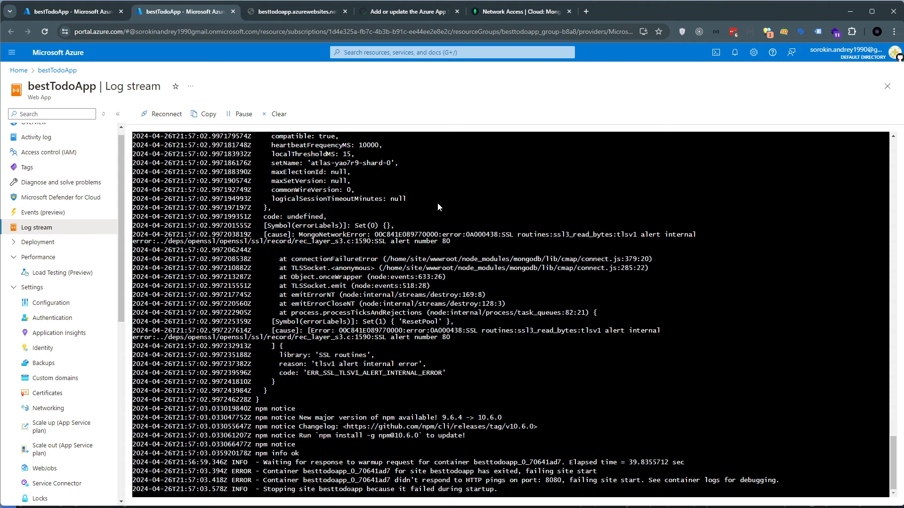
click(544, 12)
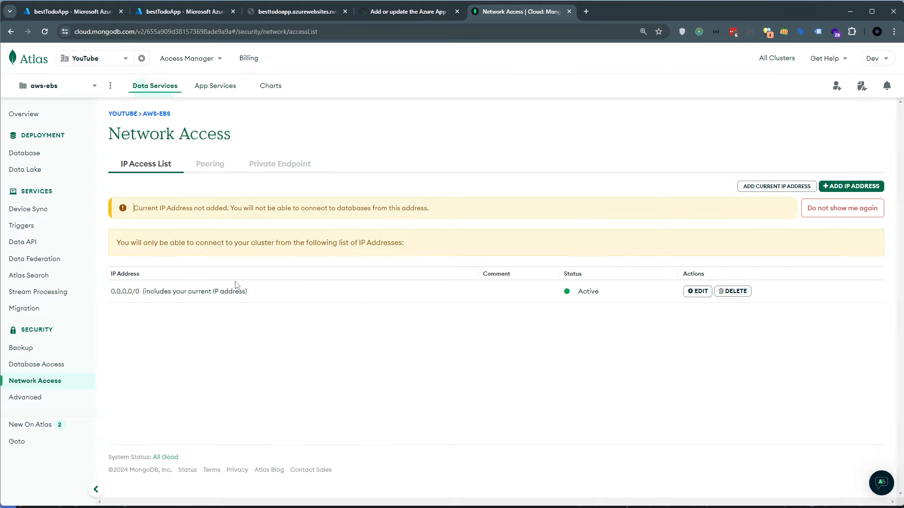
drag(164, 291, 112, 289)
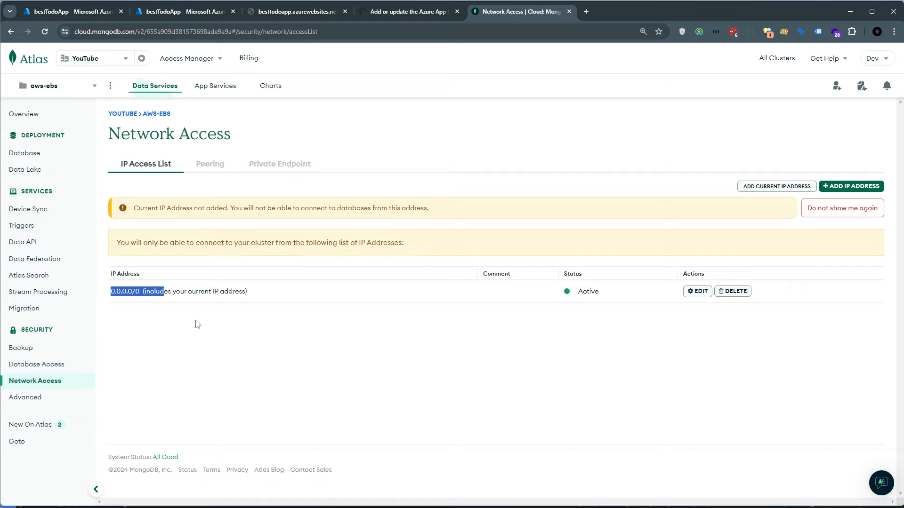
click(71, 11)
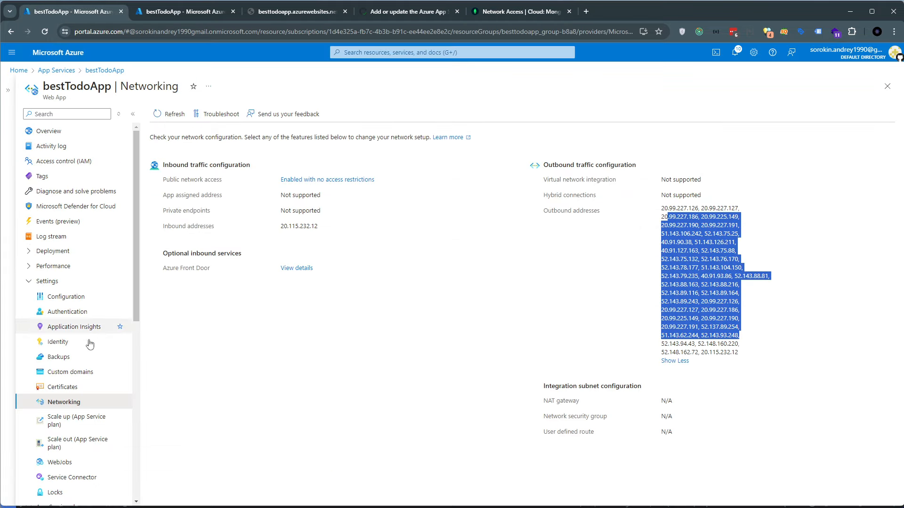
click(397, 297)
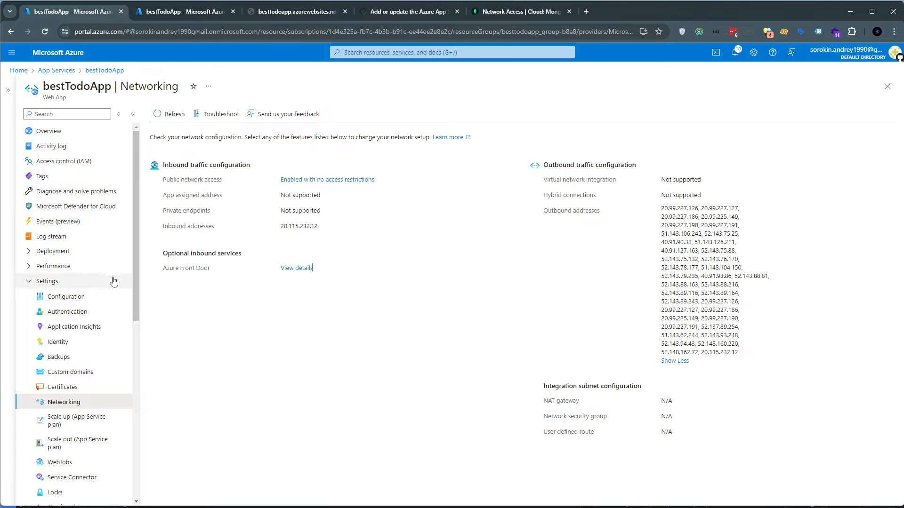
Collapse the expanded groups in bestTodoApp's navigation, from Settings through Automation
click(29, 282)
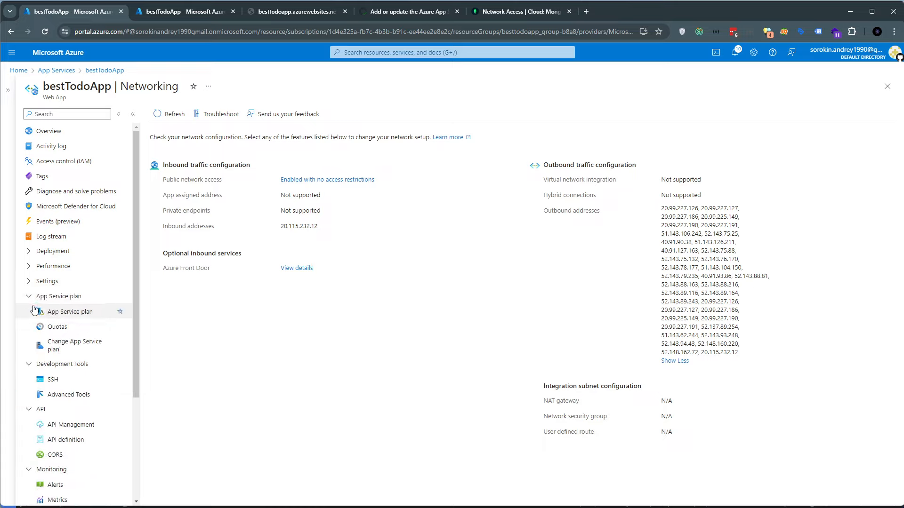
click(29, 297)
click(29, 311)
click(29, 326)
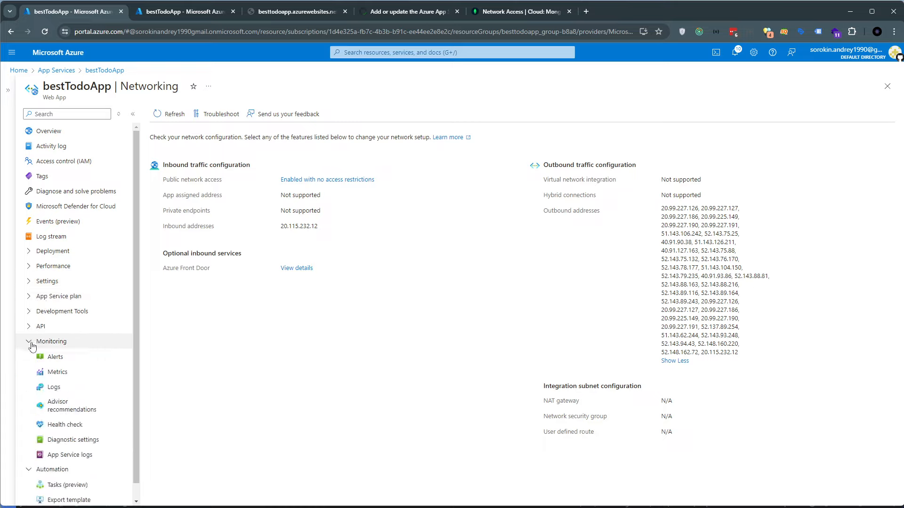
click(29, 342)
click(29, 356)
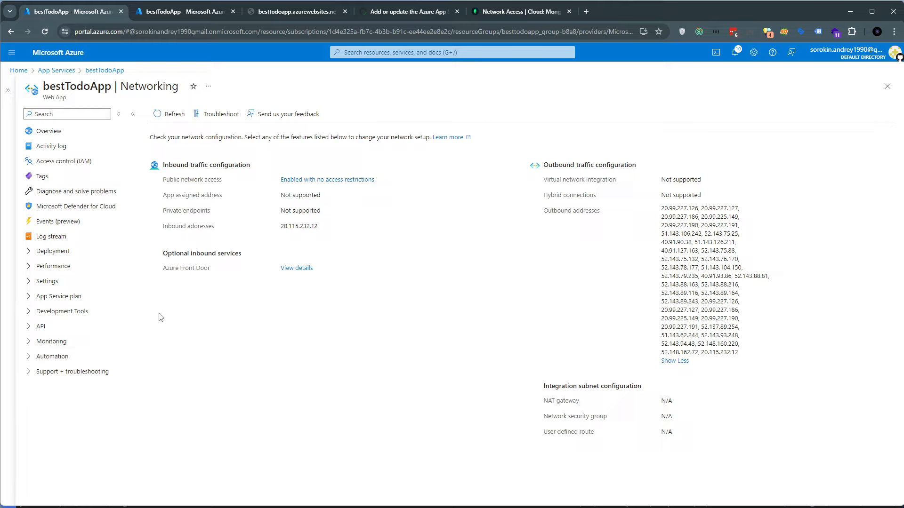
Open bestTodoApp's Scale out (App Service plan) settings and review the current pricing plan and scale out methods
click(66, 282)
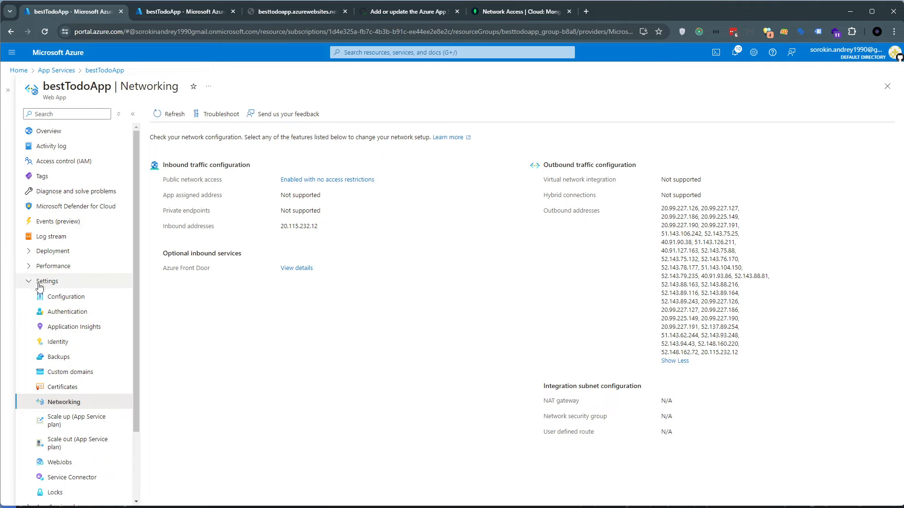
scroll(52, 330, down, 1)
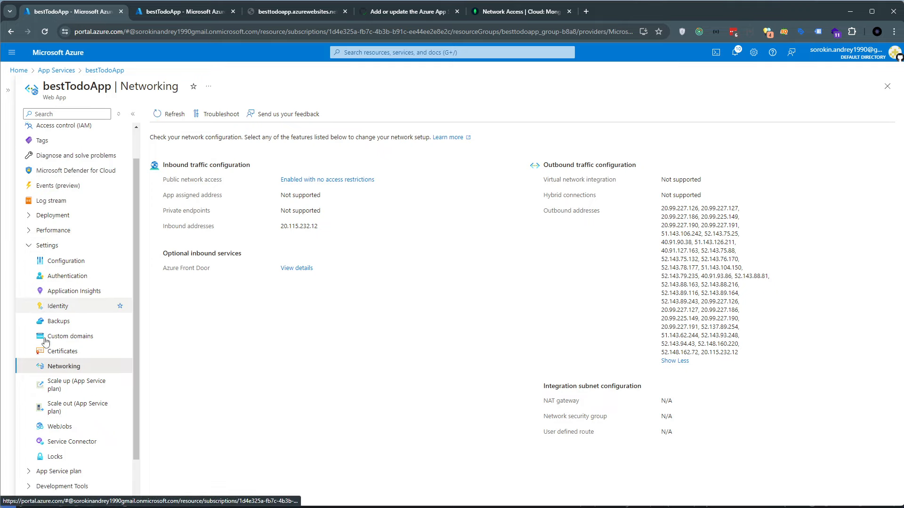
click(66, 398)
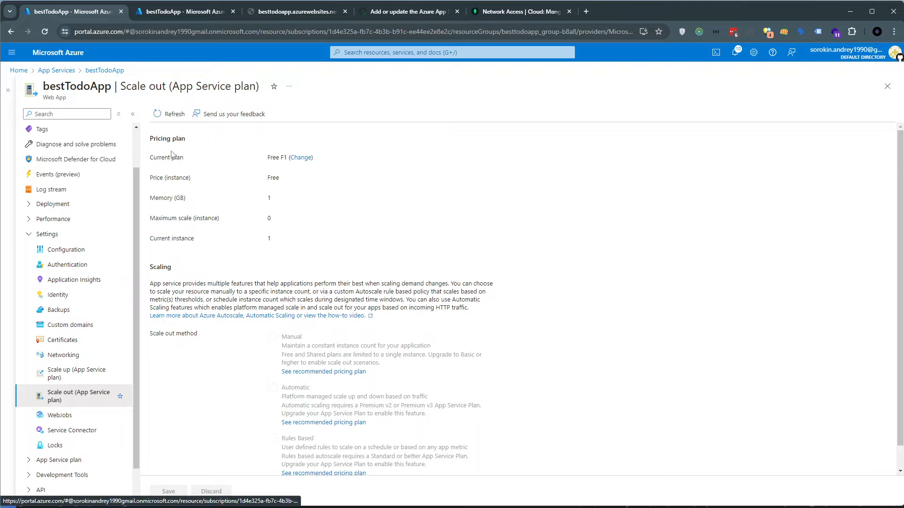
drag(171, 155, 298, 236)
click(298, 250)
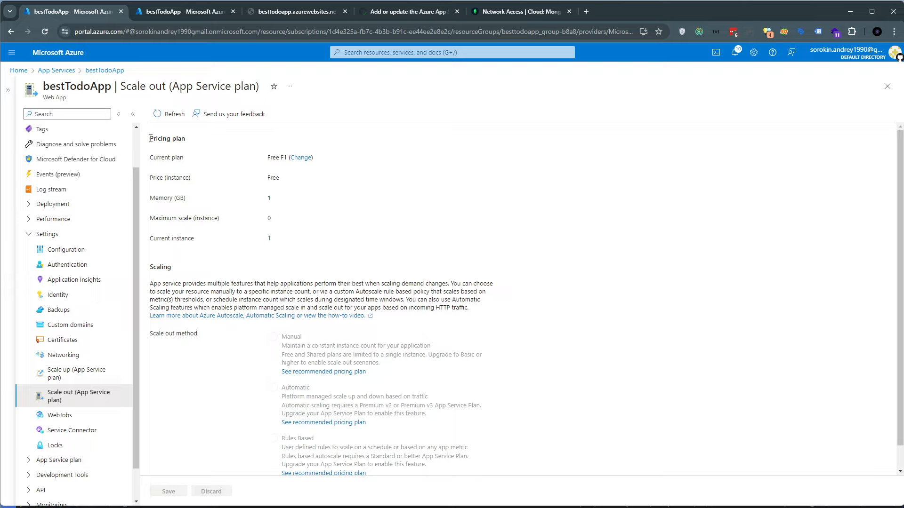
drag(150, 138, 200, 139)
drag(266, 157, 287, 166)
scroll(302, 212, down, 1)
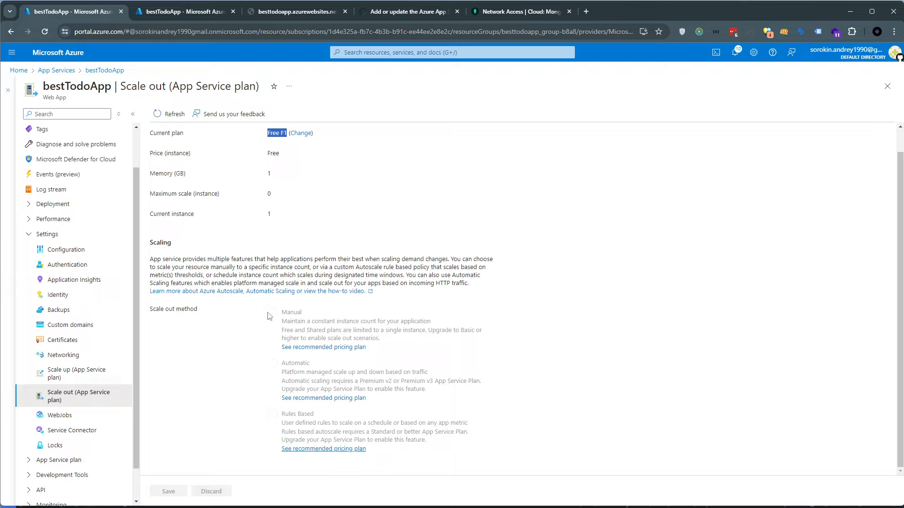
click(282, 179)
Review the available pricing plans and change bestTodoApp's App Service plan to Premium v3 P0V3
click(300, 134)
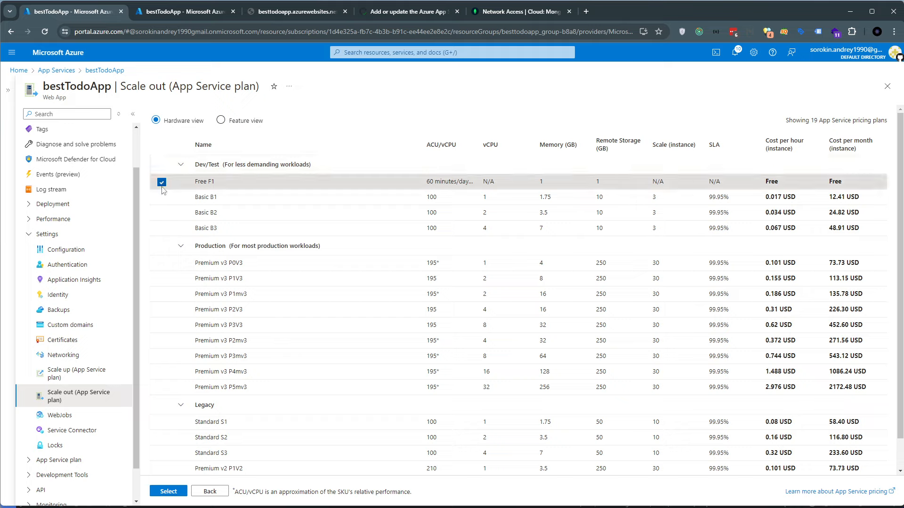
drag(200, 182, 220, 184)
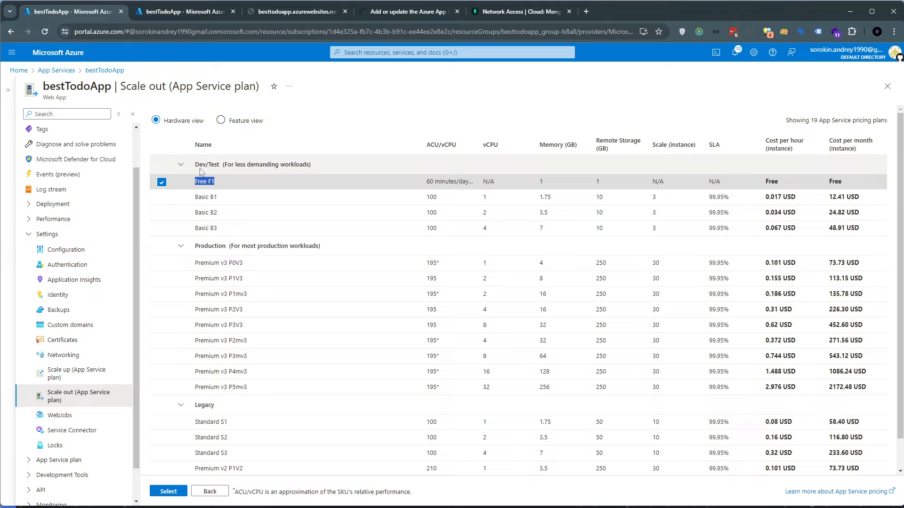
click(202, 173)
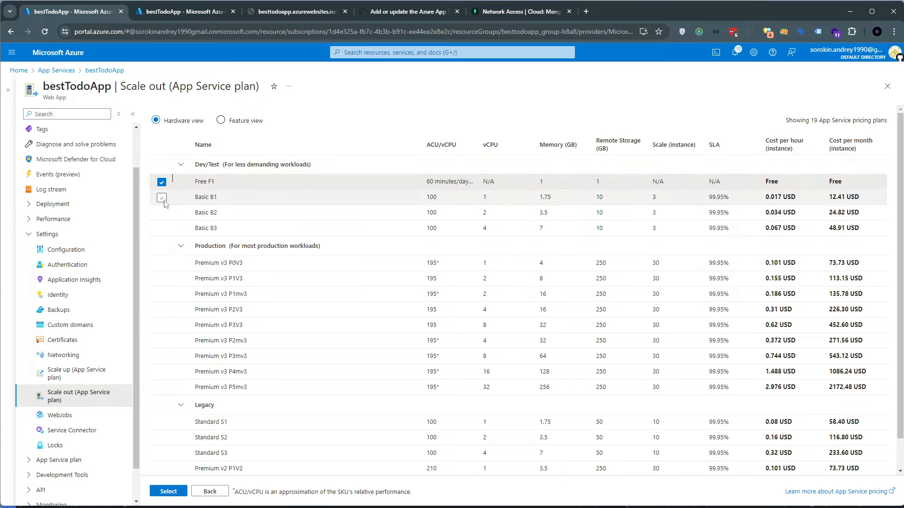
scroll(162, 349, down, 1)
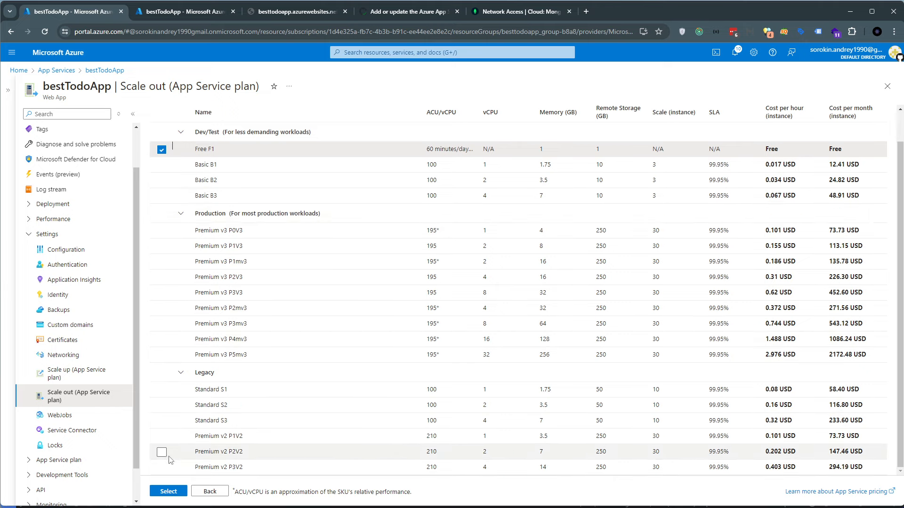
scroll(170, 459, up, 1)
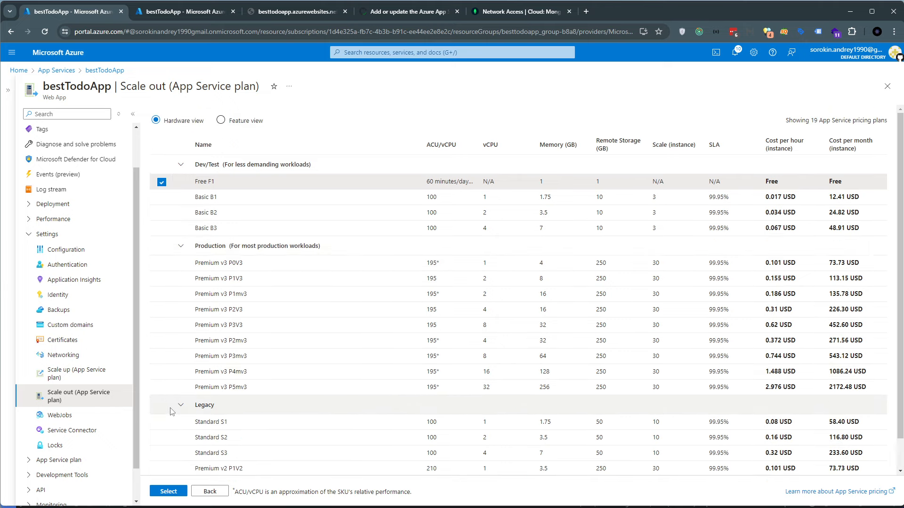
click(163, 186)
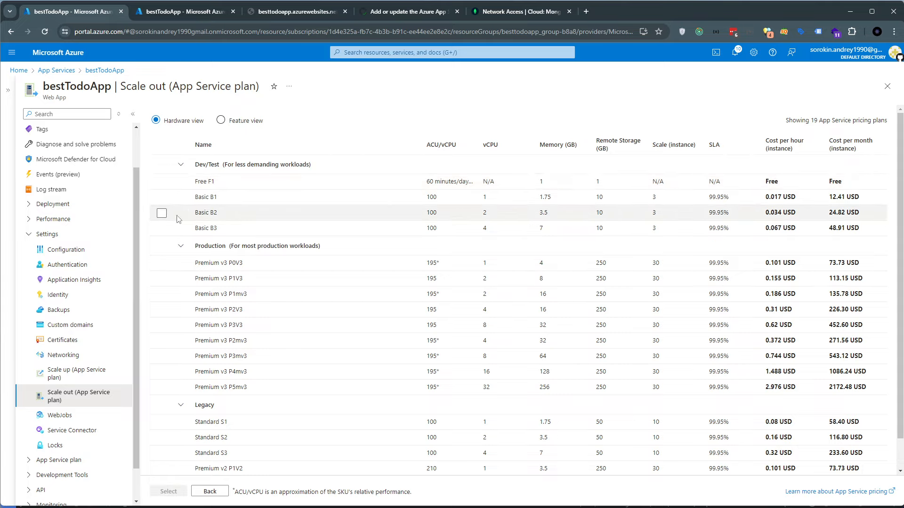
click(162, 264)
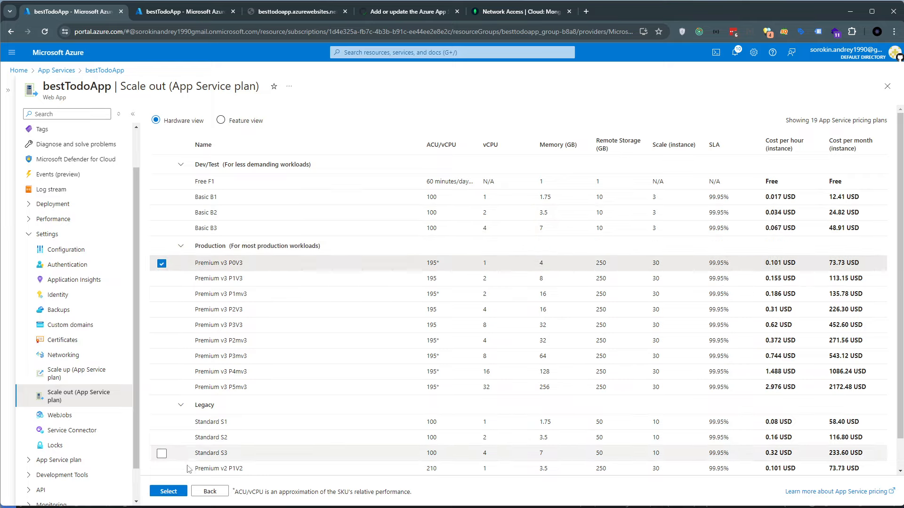
click(168, 491)
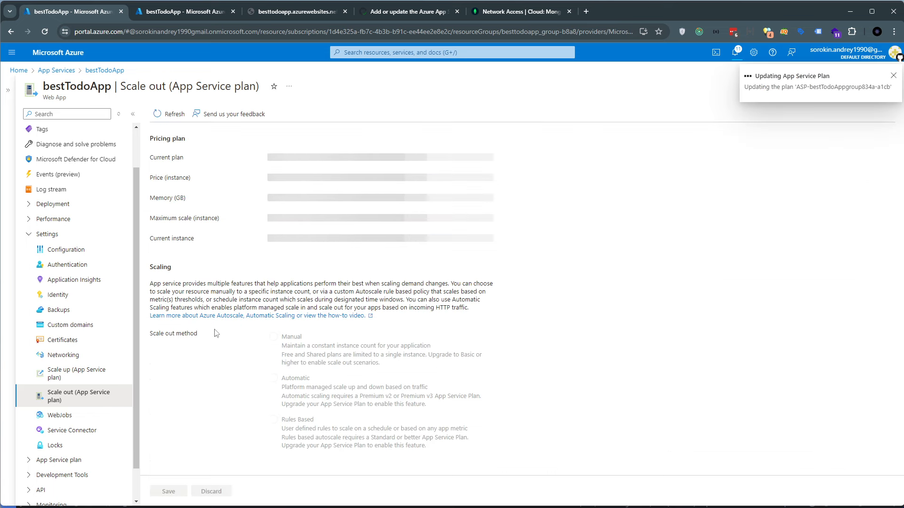
Compare the scale out methods, choose Rules Based, and open the management page for rules based scaling
drag(151, 335, 209, 340)
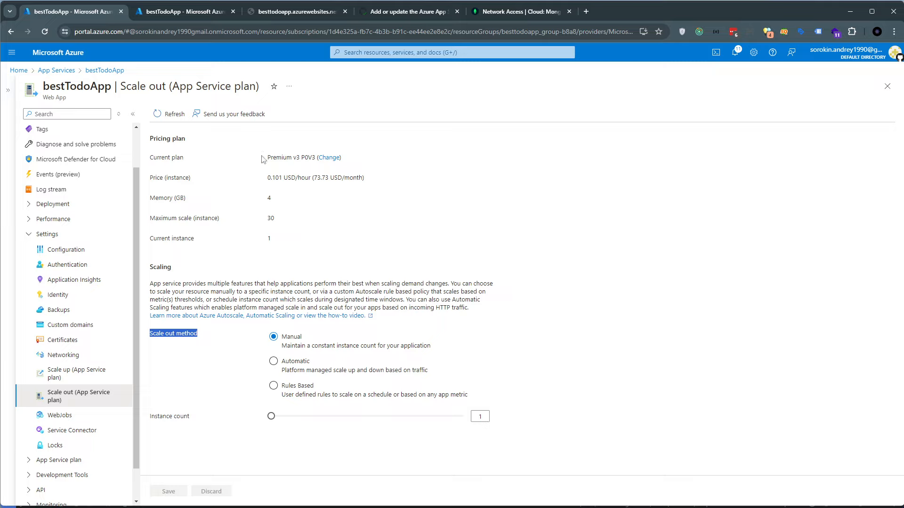
drag(266, 157, 296, 158)
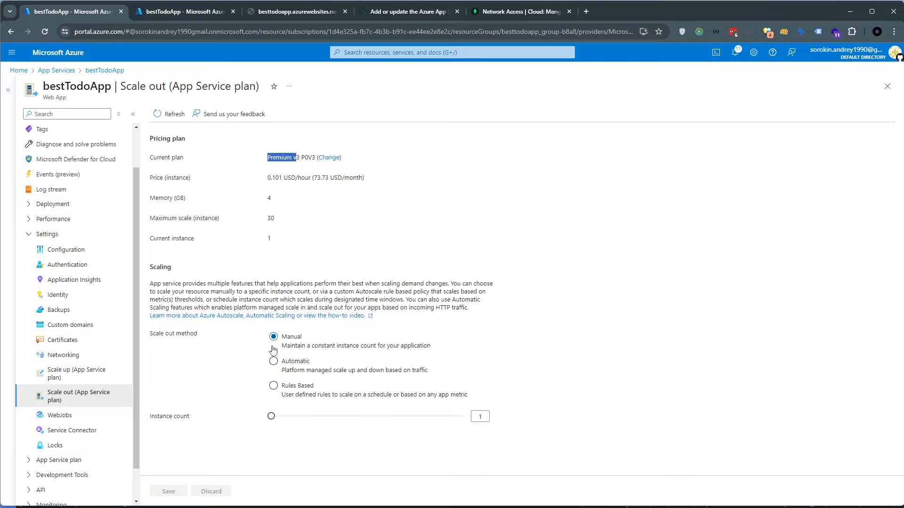
click(273, 361)
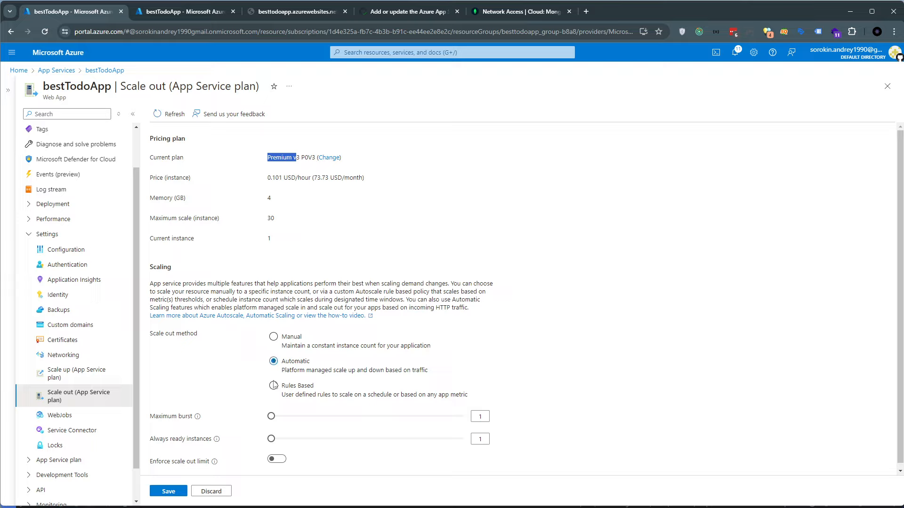
click(274, 386)
click(274, 362)
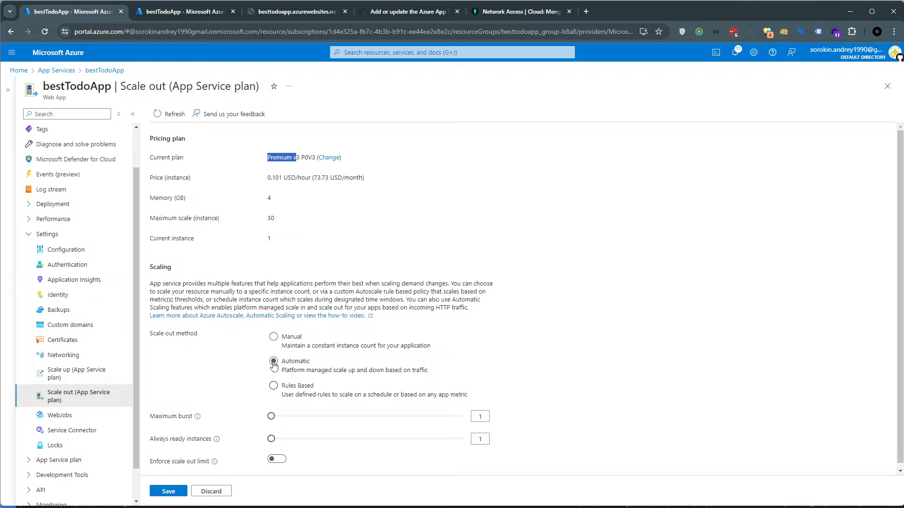
click(274, 385)
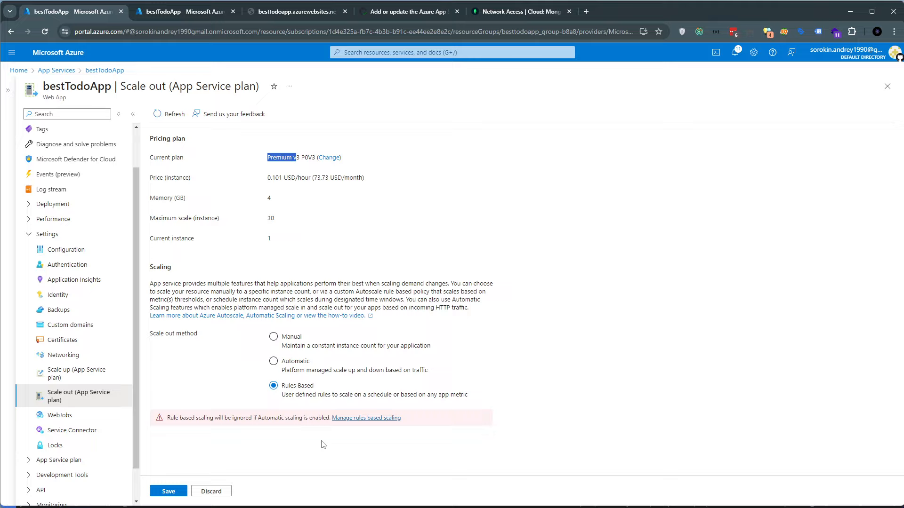
click(356, 419)
click(356, 419)
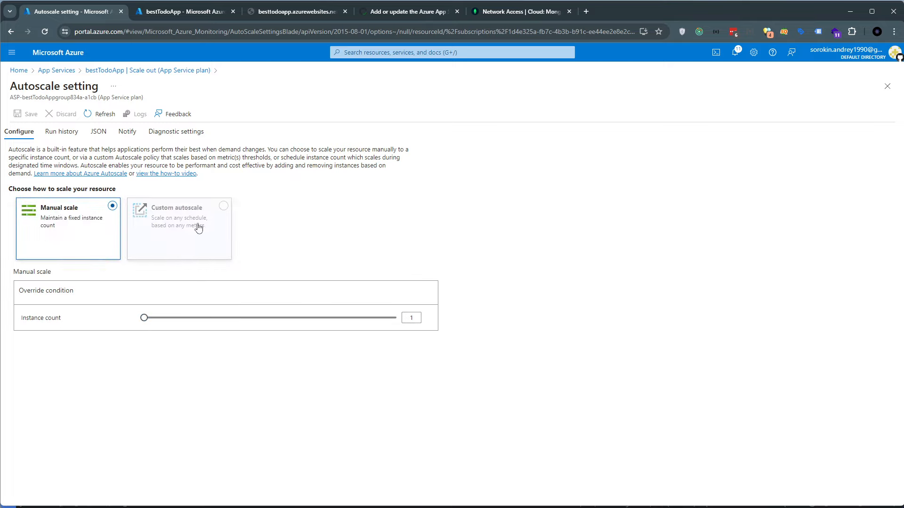
Choose Custom autoscale and set the default condition's scale mode to Scale based on a metric
click(209, 239)
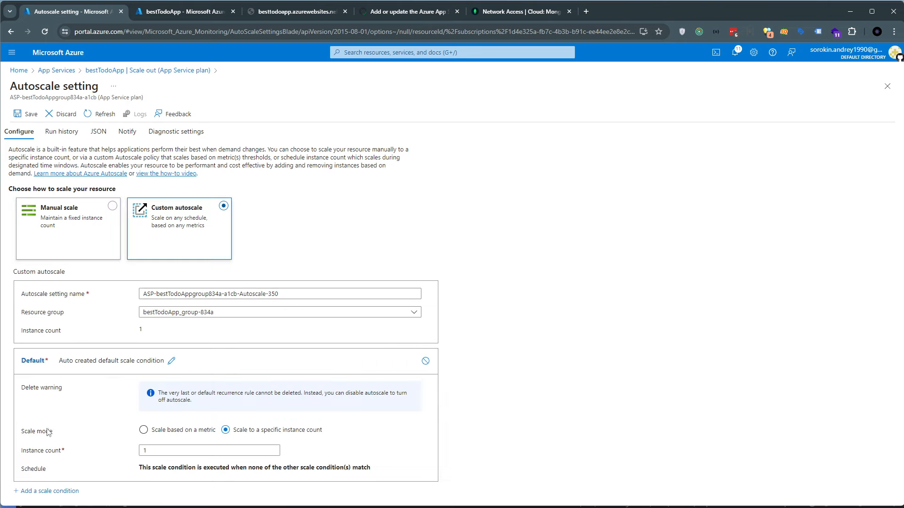
drag(22, 431, 59, 436)
click(155, 431)
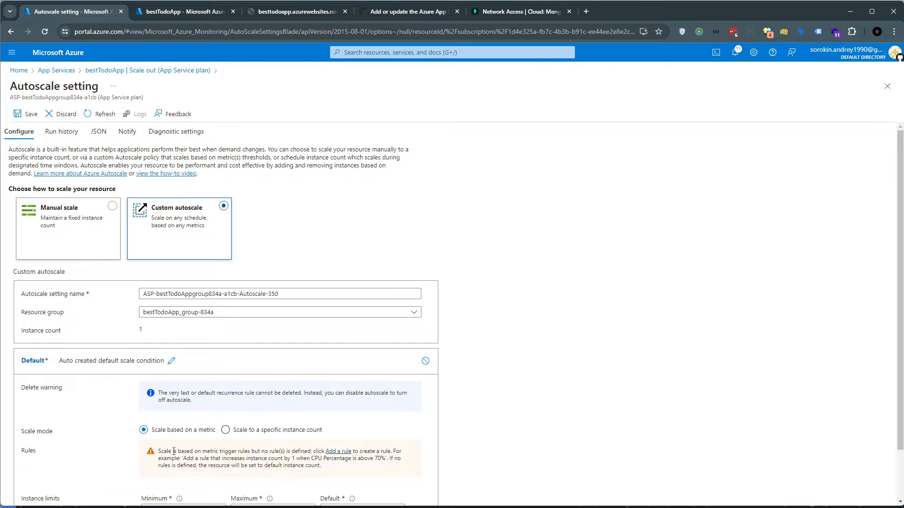
scroll(333, 397, down, 1)
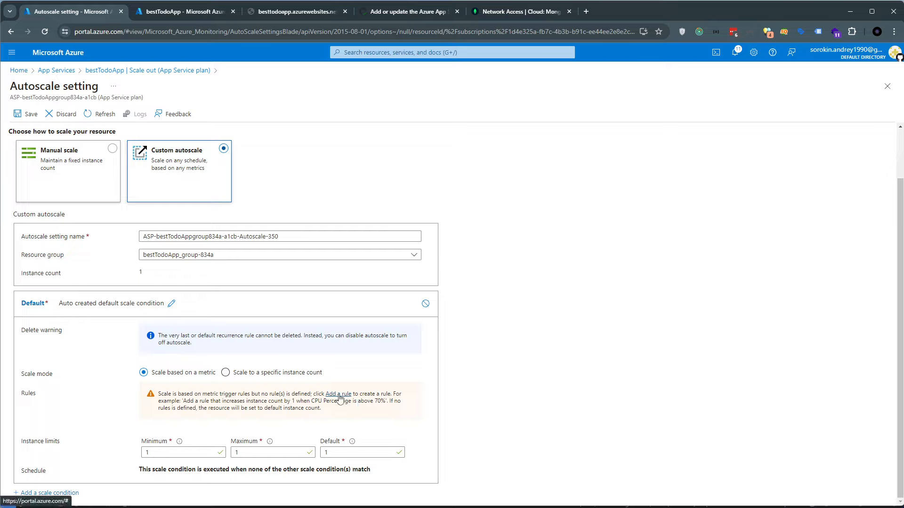
drag(152, 397, 325, 413)
click(304, 419)
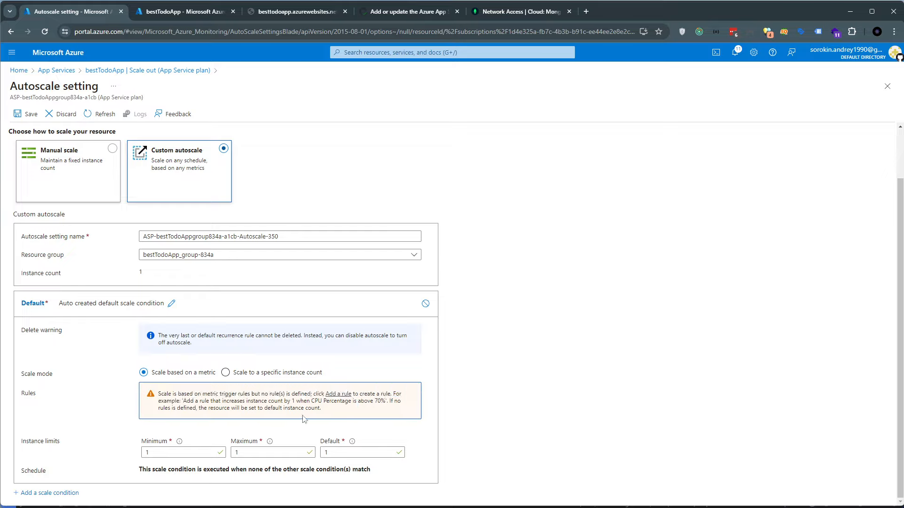
Start a new scale rule for the default condition and look through the available metric names, keeping CPU Percentage
click(332, 394)
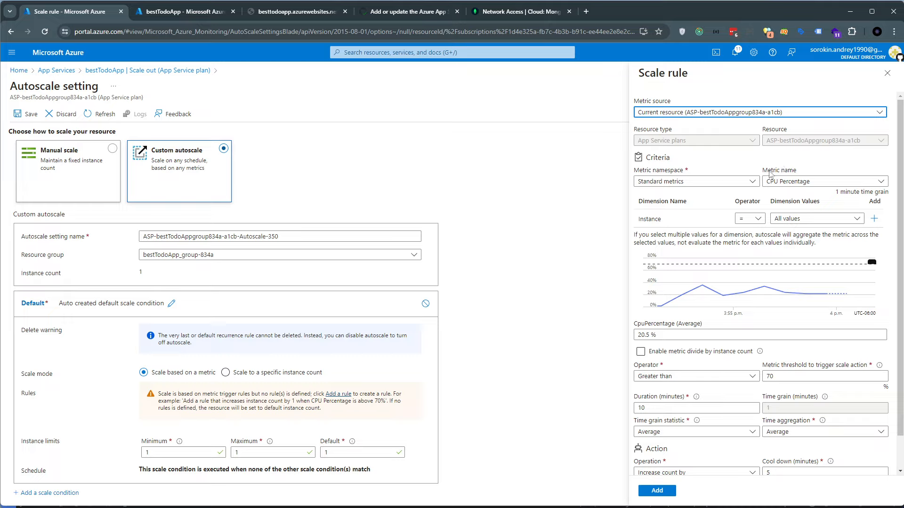
click(770, 169)
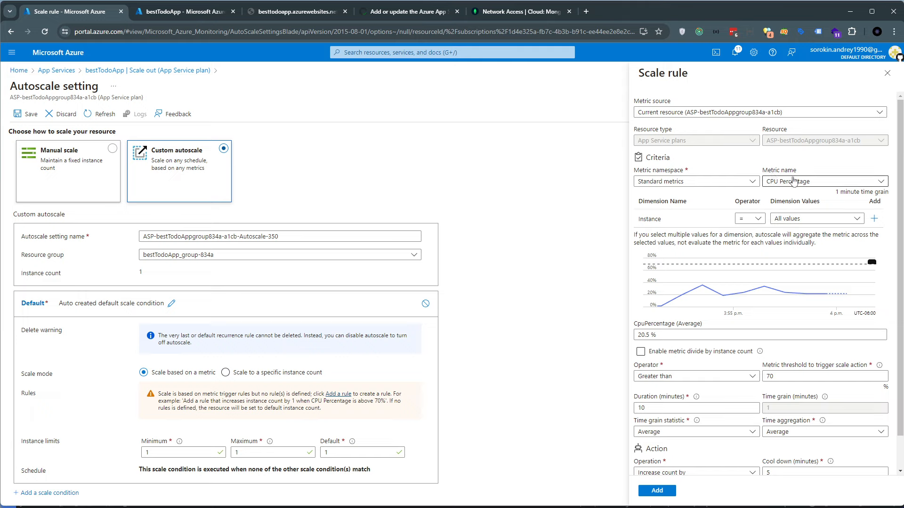
click(772, 183)
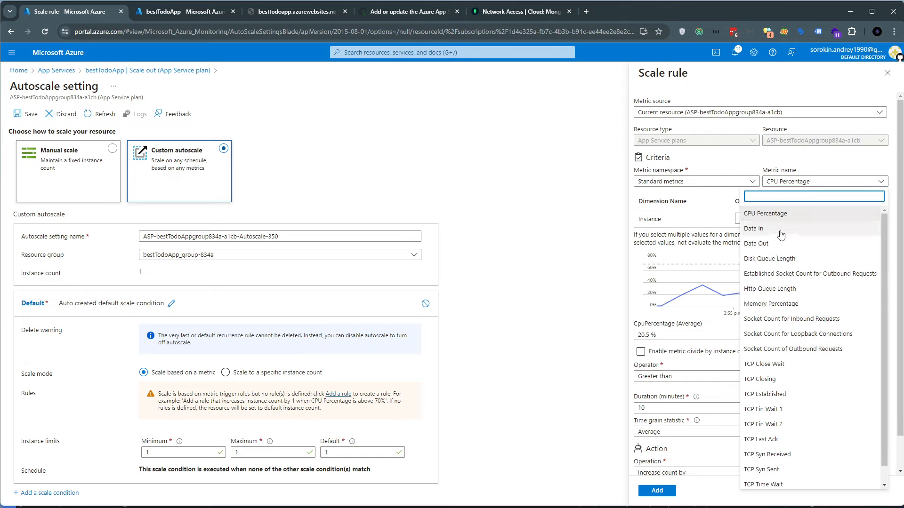
scroll(791, 335, down, 1)
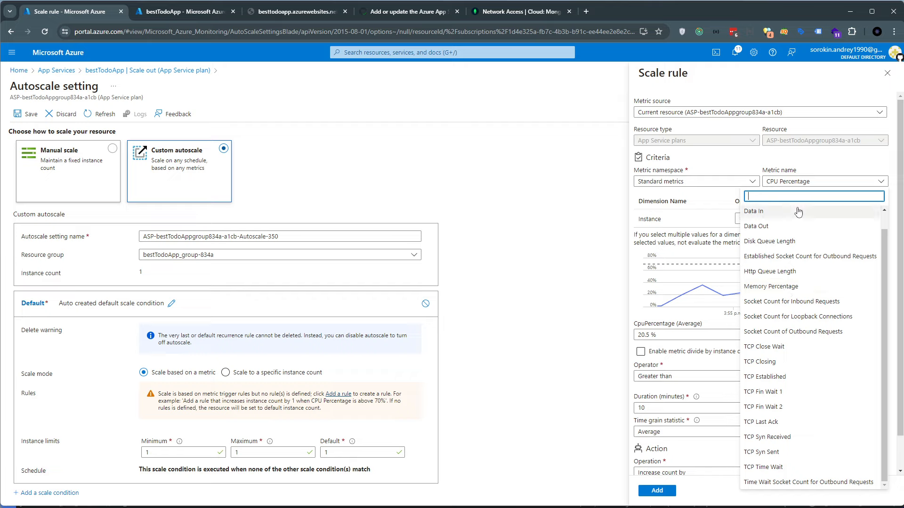
click(807, 168)
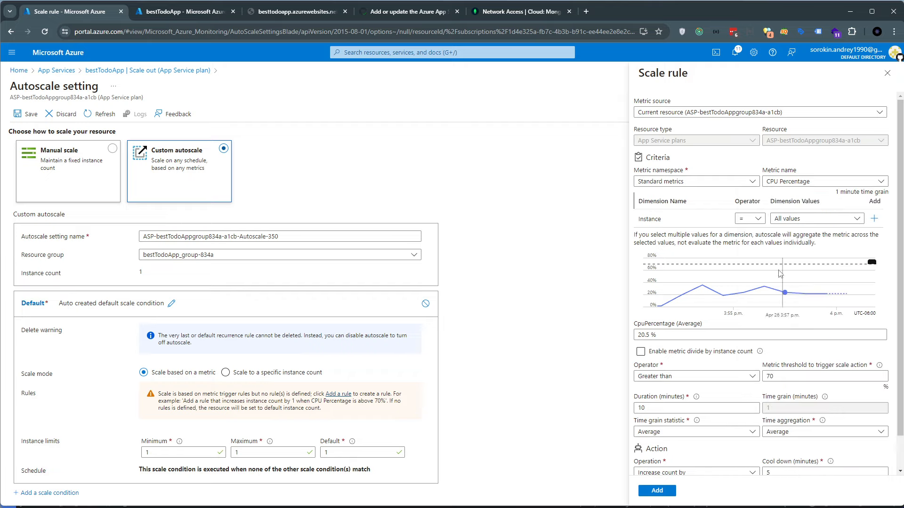
Set the scale rule's metric threshold to 75 and then to 80 percent for CPU Percentage
click(749, 378)
double_click(774, 376)
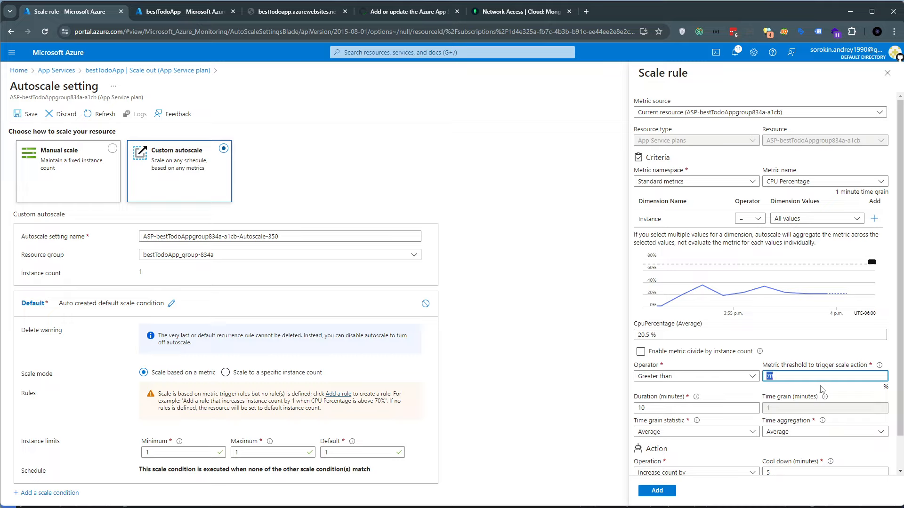
text(75)
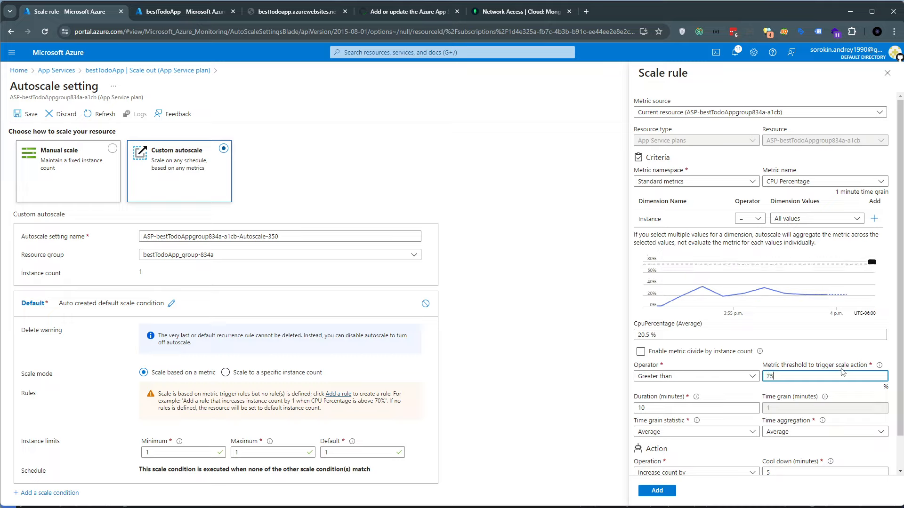
click(752, 376)
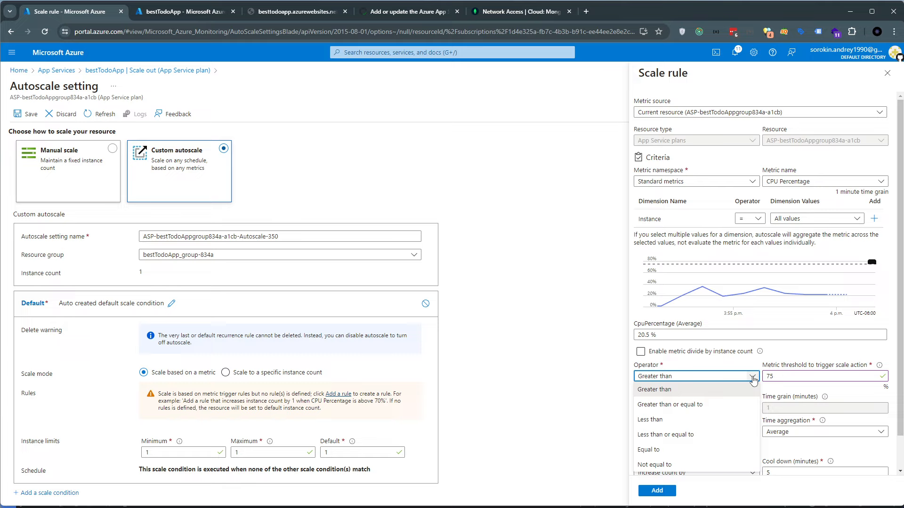
click(787, 373)
key(BackSpace)
key(BackSpace)
text(80)
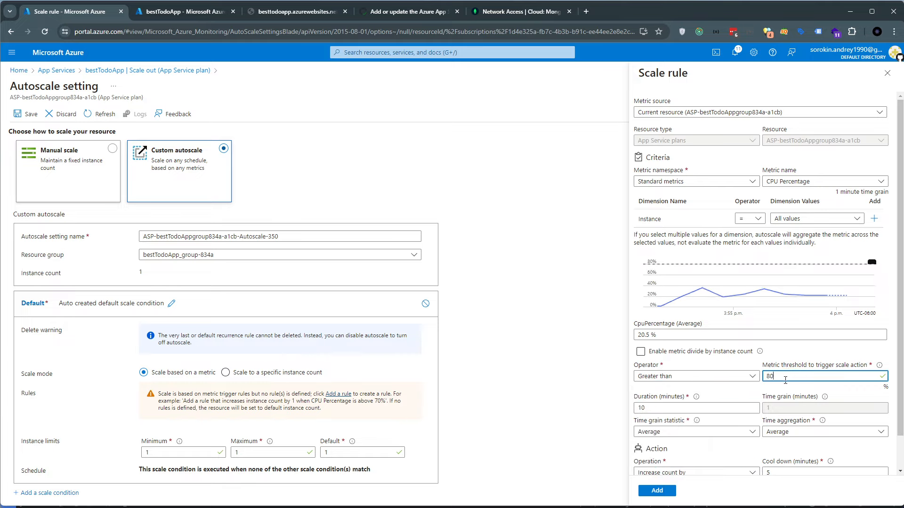
Try the Greater than or equal to operator for the CPU threshold, then set it back to Greater than
click(668, 376)
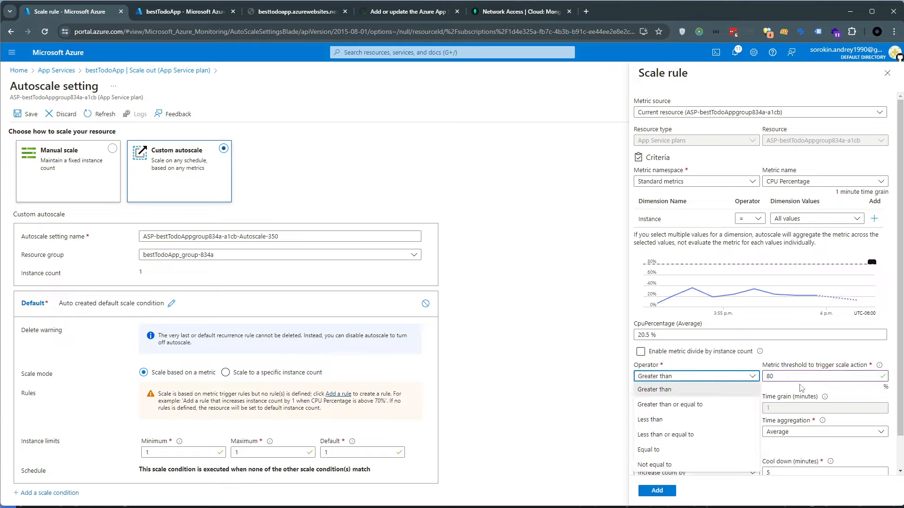
click(695, 405)
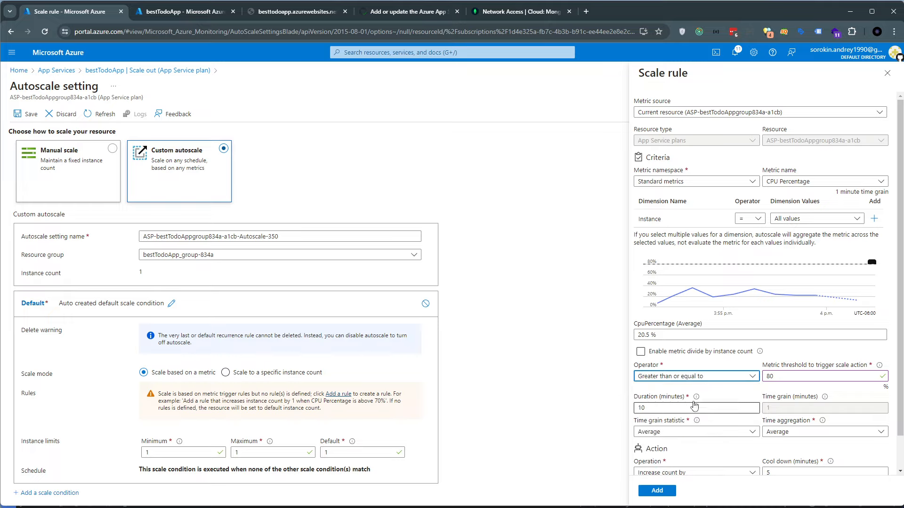
click(768, 376)
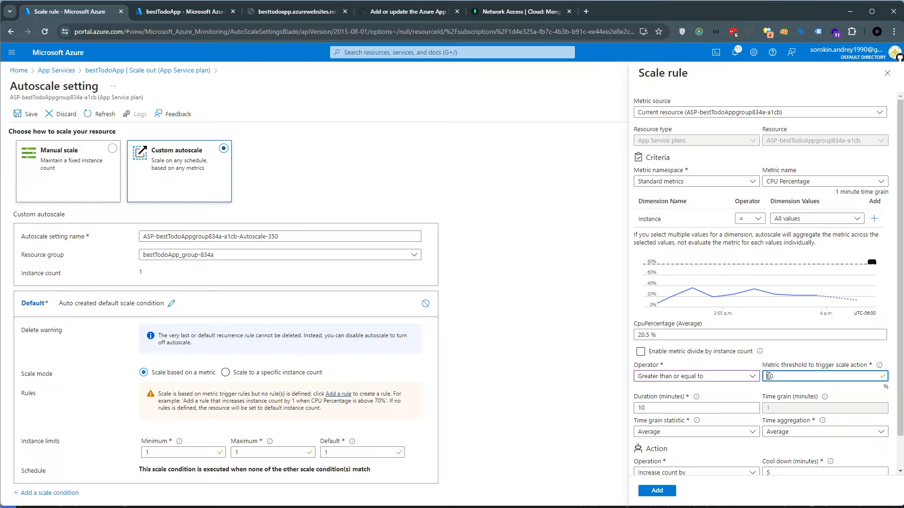
click(703, 376)
click(692, 389)
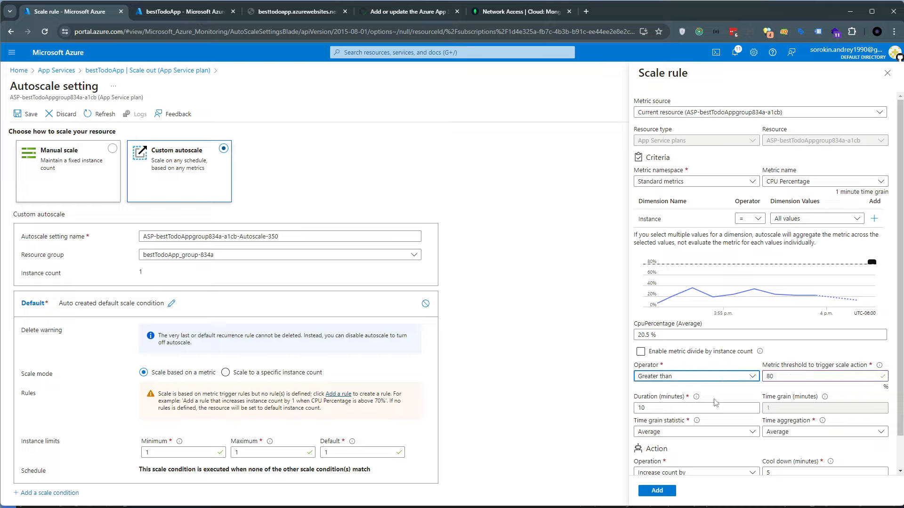
double_click(777, 377)
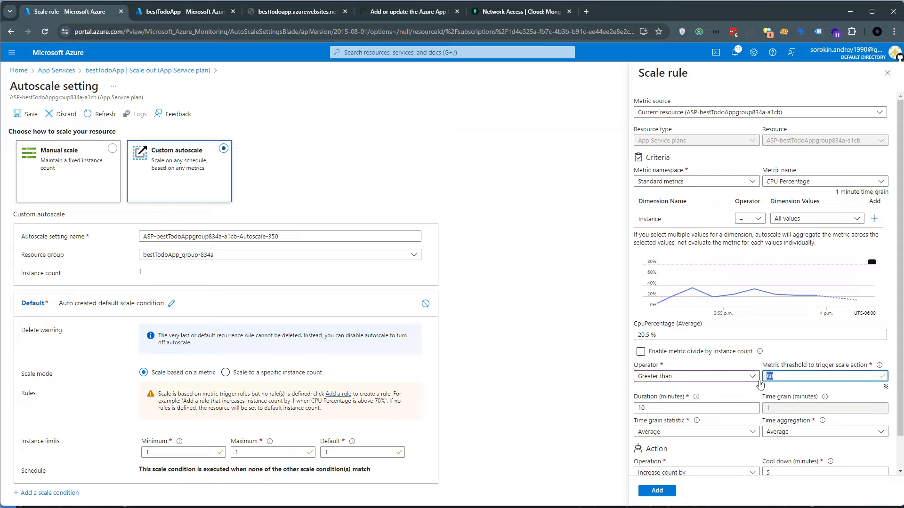
Review the scale rule's action settings, including the instance count, cool down and available operations
scroll(692, 410, down, 1)
mouse_move(701, 364)
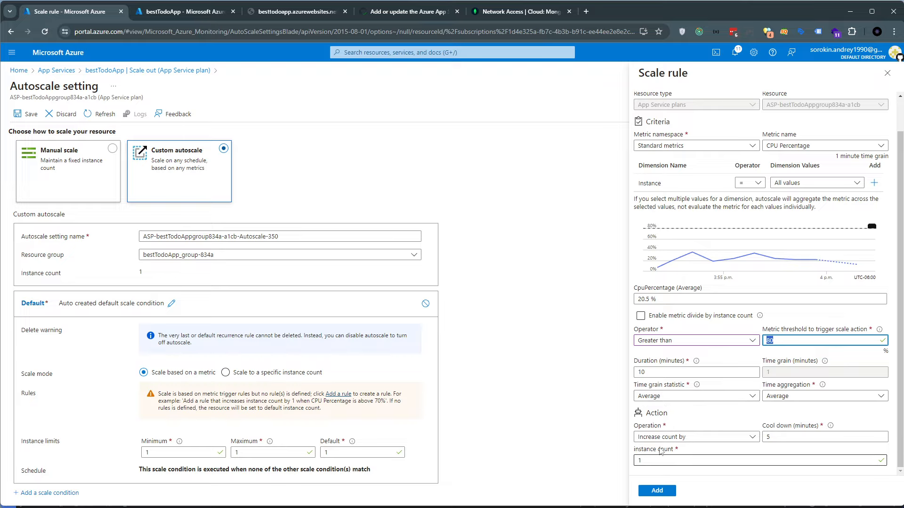
drag(661, 450, 680, 451)
click(678, 450)
double_click(668, 450)
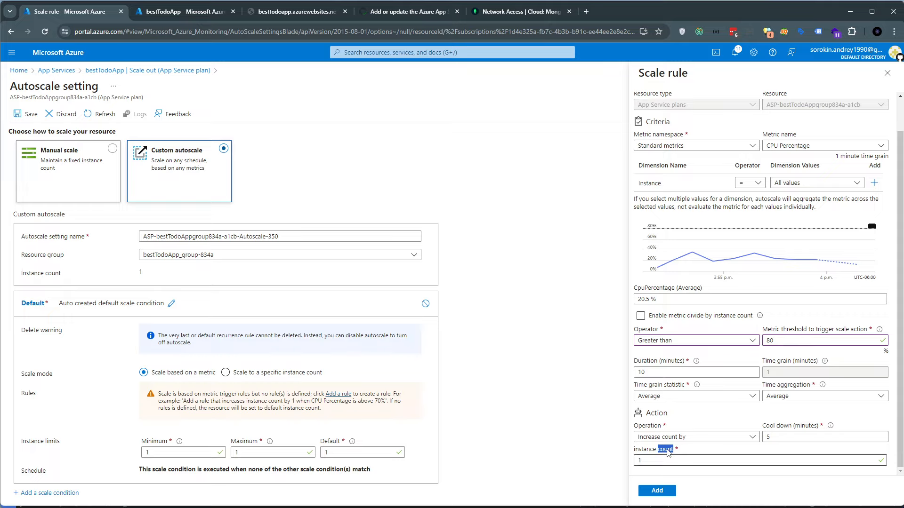
double_click(647, 450)
click(652, 453)
double_click(639, 461)
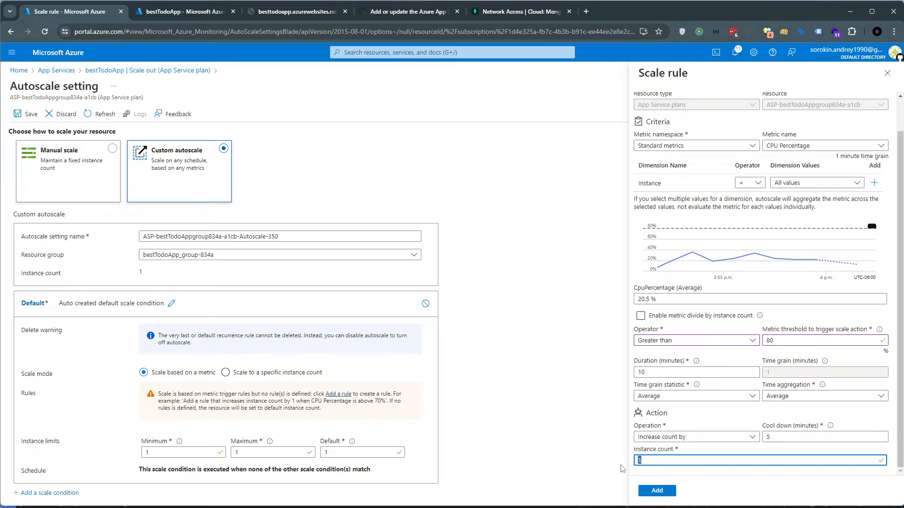
click(772, 429)
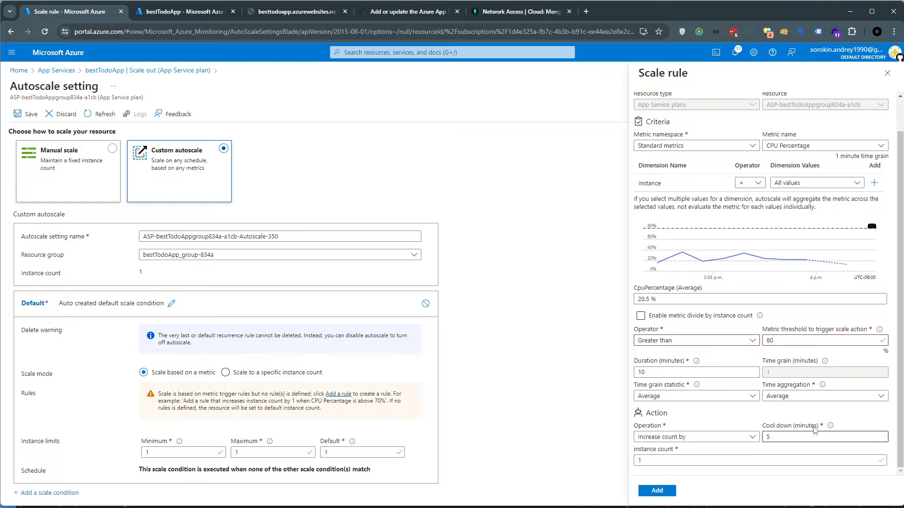
click(726, 441)
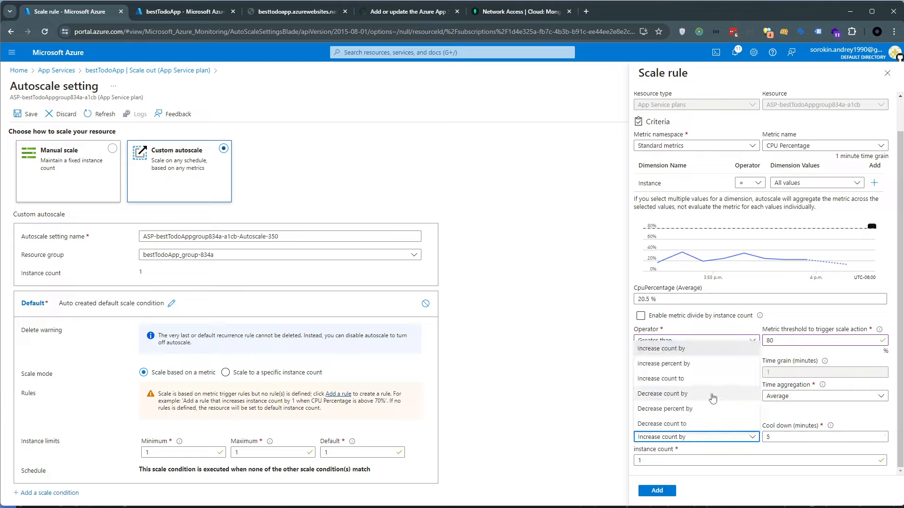
click(725, 443)
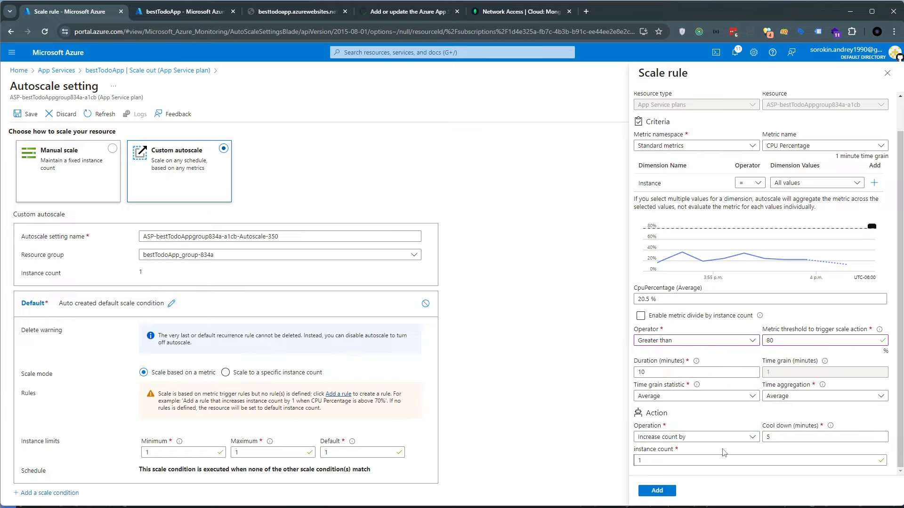
drag(657, 414, 671, 414)
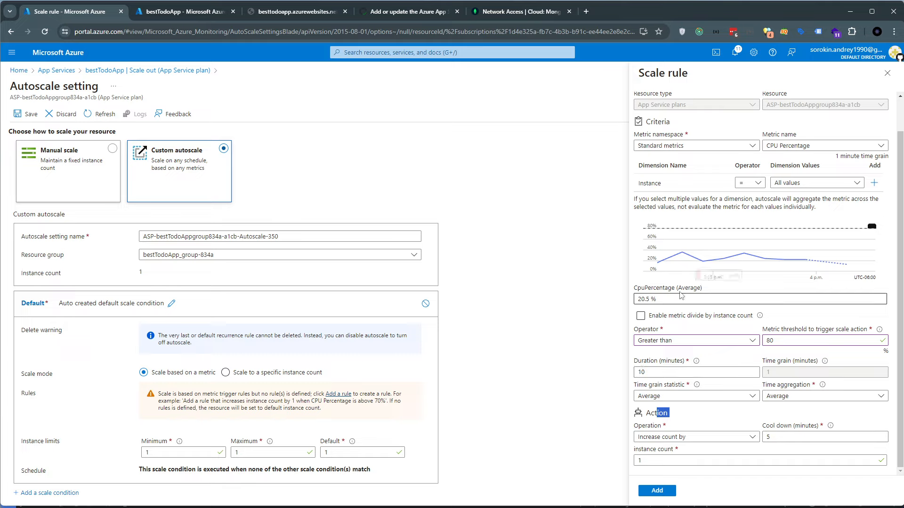
click(685, 317)
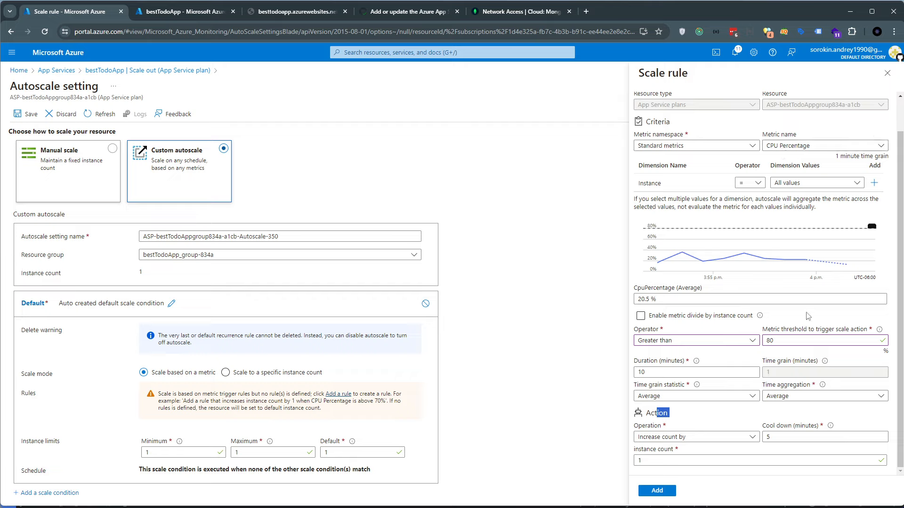
Try Data In as the scale rule's metric and set its trigger threshold to 80000 bytes
click(787, 145)
click(755, 178)
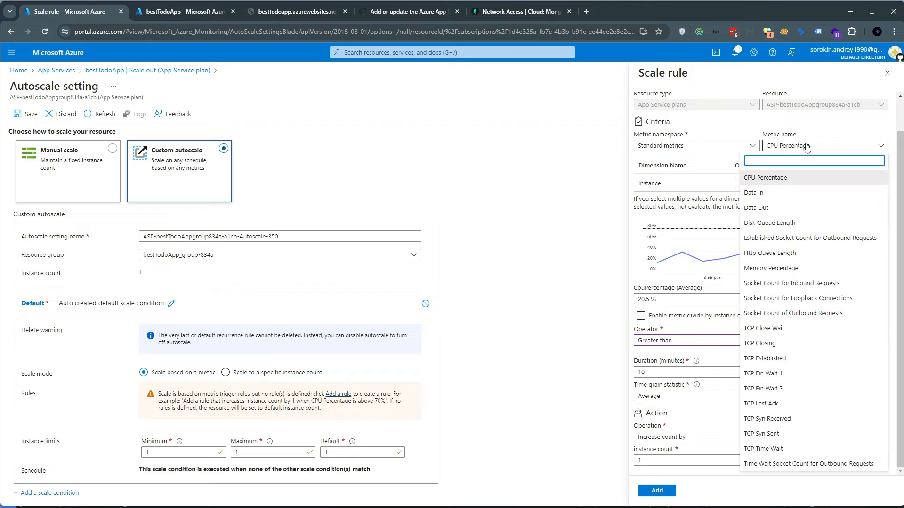
drag(890, 352, 887, 352)
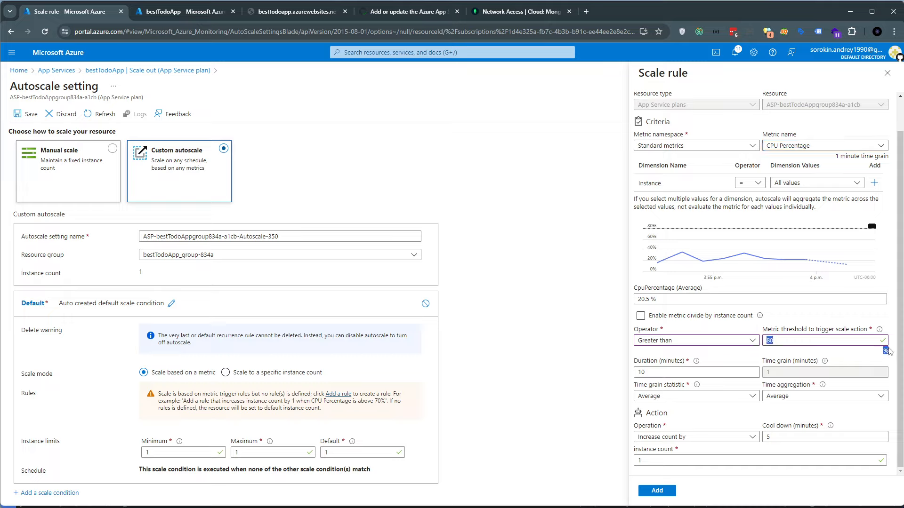
click(809, 146)
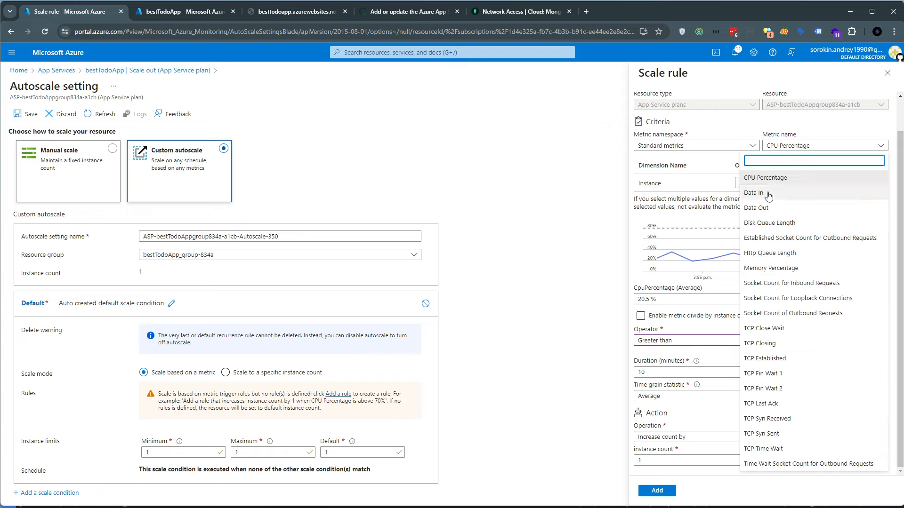
click(768, 193)
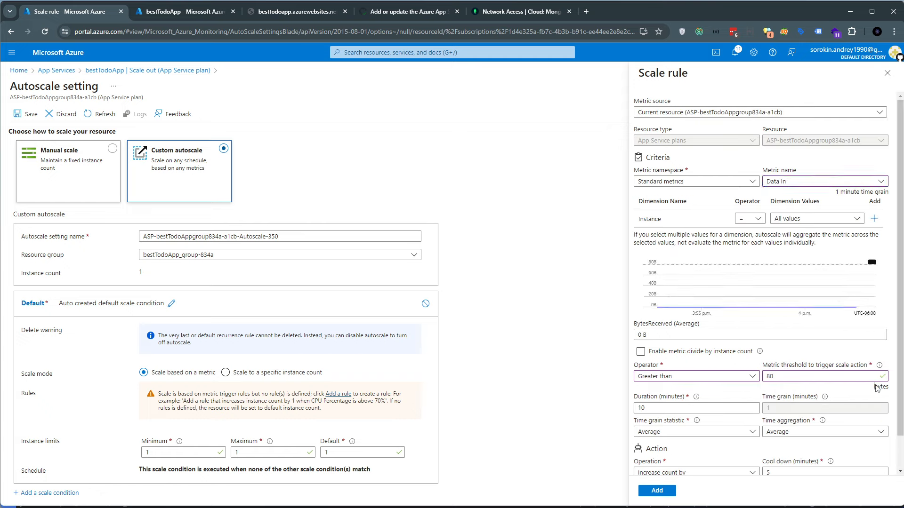
drag(876, 388, 890, 391)
drag(775, 377, 757, 378)
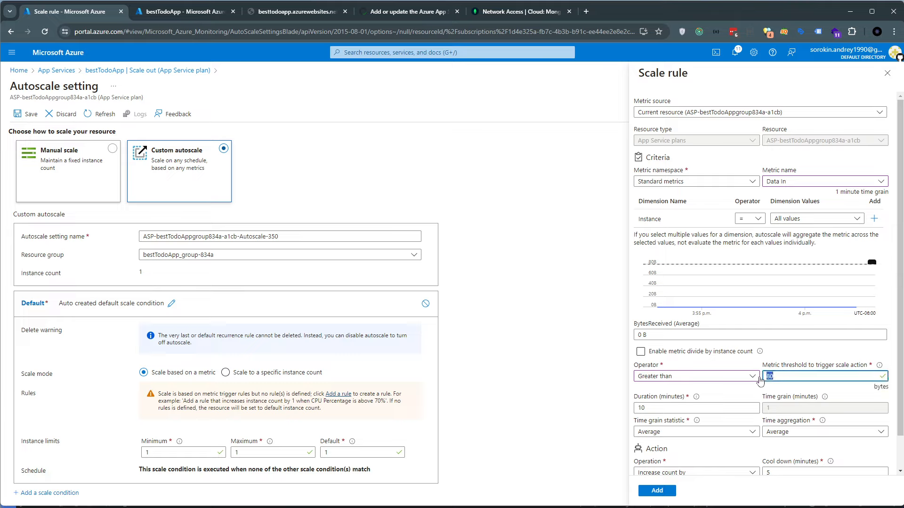
double_click(880, 388)
click(781, 373)
text(0000)
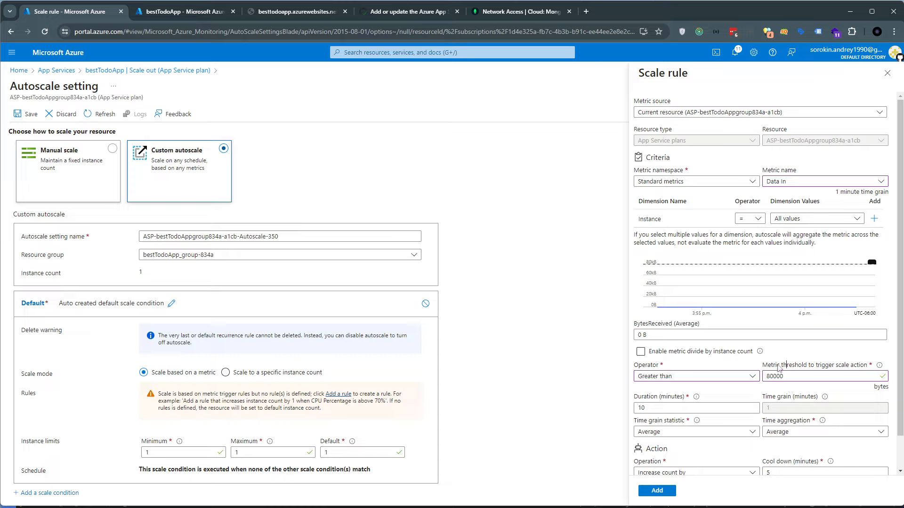
Check the available comparison operators and set the scale rule's metric back to CPU Percentage
drag(884, 394, 882, 404)
click(753, 377)
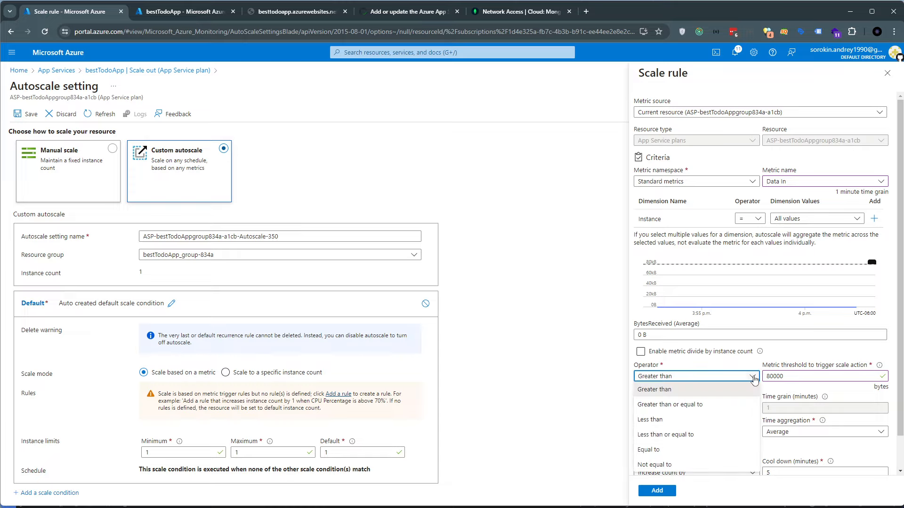
click(788, 184)
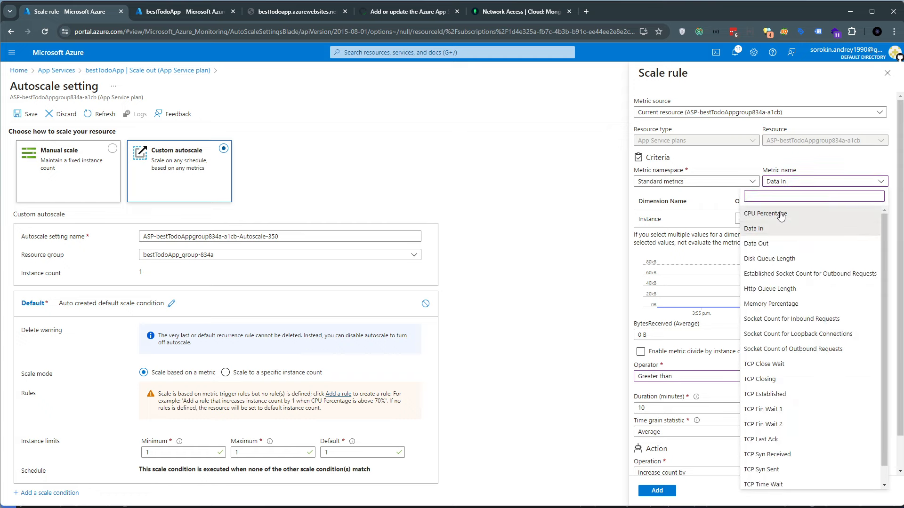
click(791, 209)
scroll(662, 466, down, 1)
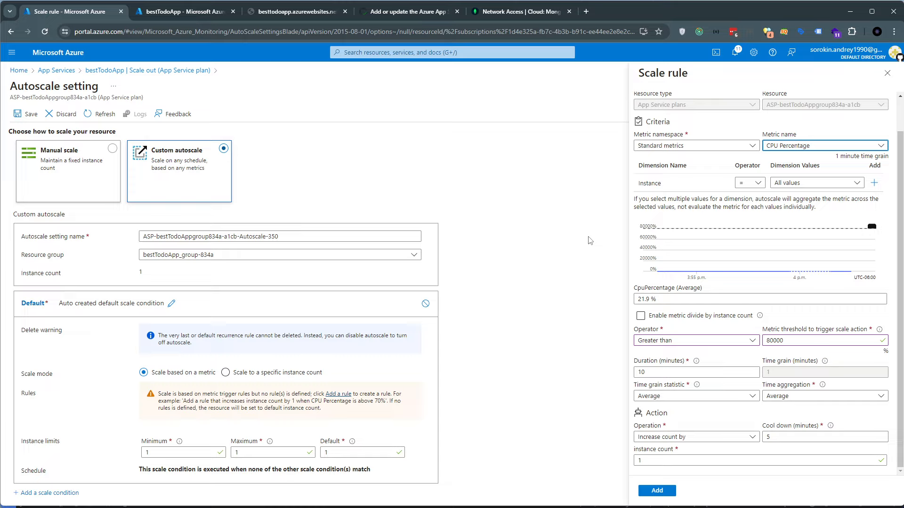
Close the scale rule without adding it and discard the unsaved autoscale changes
click(885, 78)
click(492, 89)
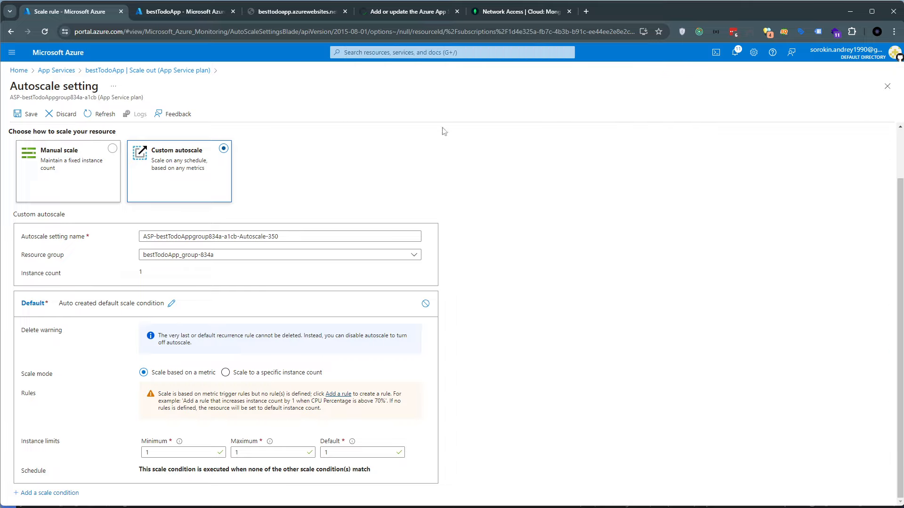
click(66, 115)
click(30, 165)
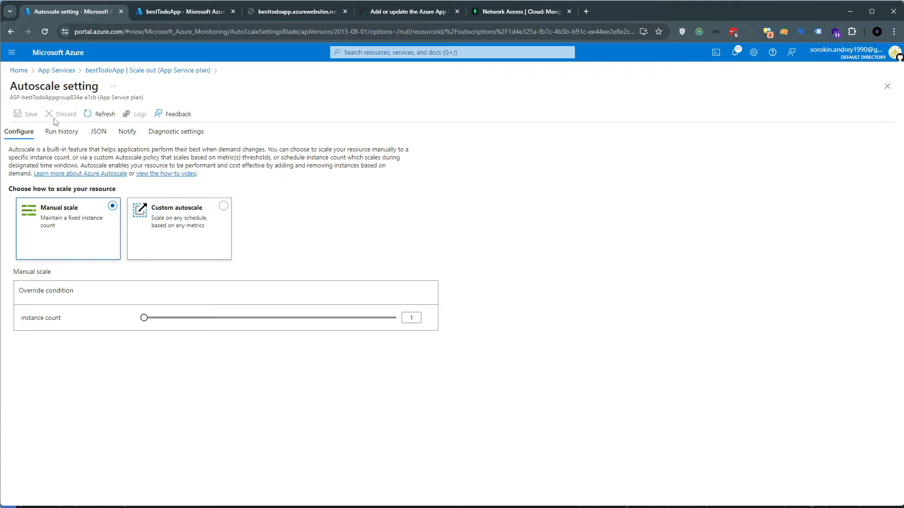
Return to App Services, open the bestTodoApp web app and collapse the list of apps
click(56, 70)
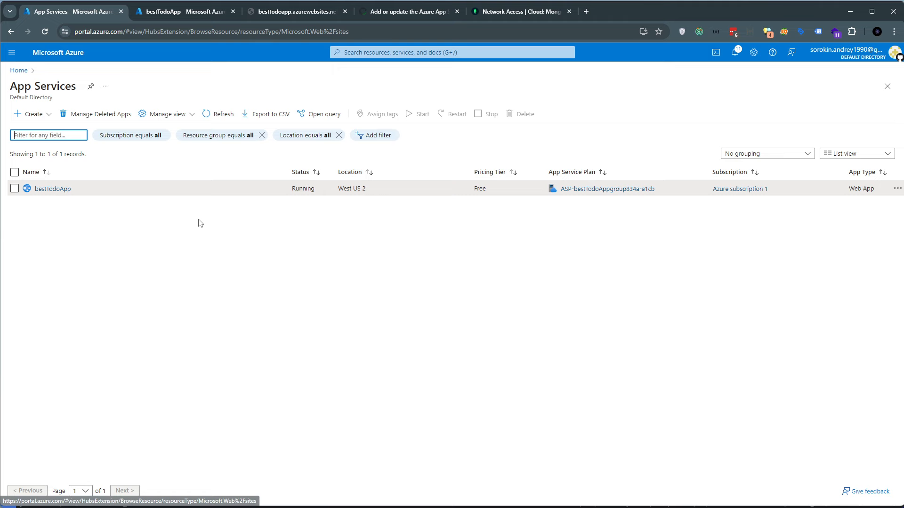
click(63, 188)
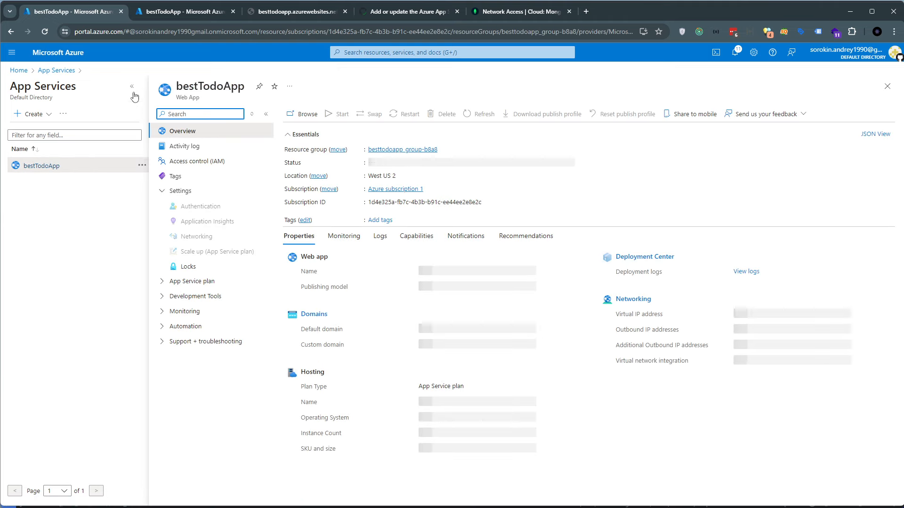
click(132, 87)
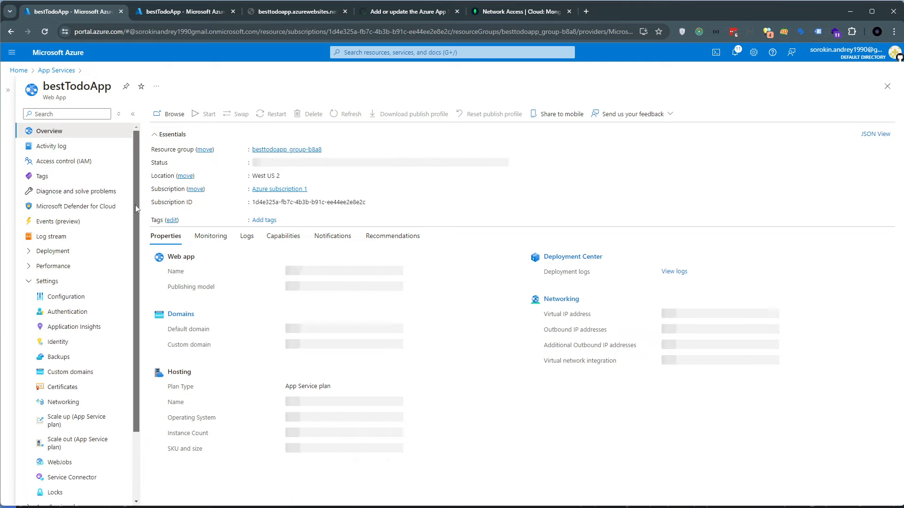
Expand bestTodoApp's Deployment, Performance and App Service plan sections and look through their options
scroll(136, 207, down, 1)
click(53, 241)
click(53, 287)
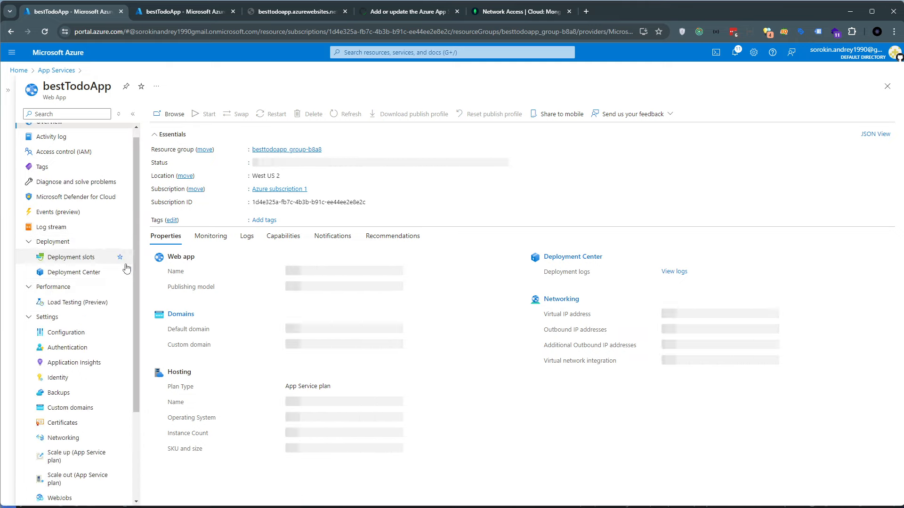
scroll(127, 264, down, 3)
click(55, 423)
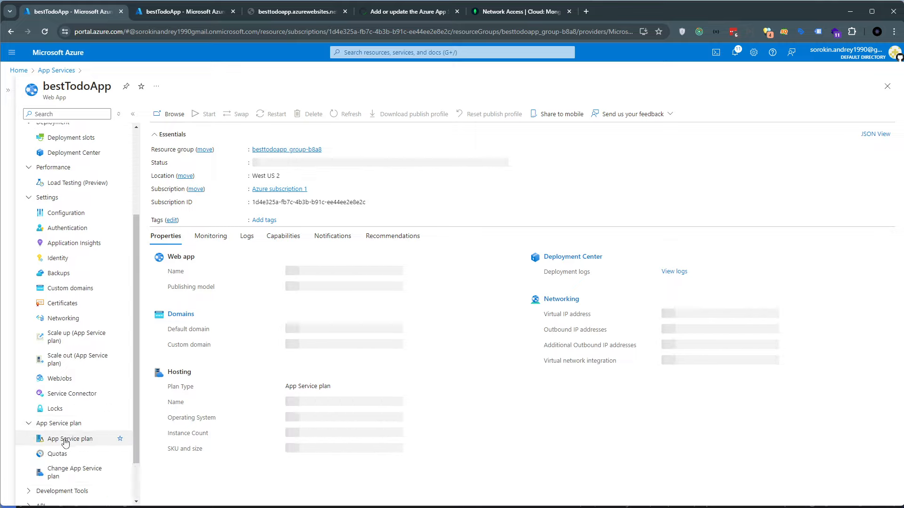
Open the portal settings for directories and subscriptions
click(748, 55)
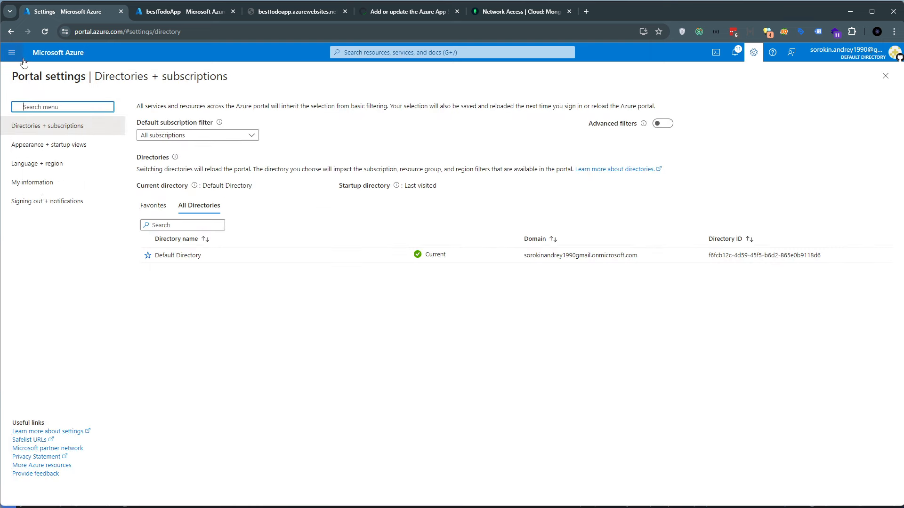
Return from the portal settings to the bestTodoApp overview and expand its Development Tools and API sections
click(11, 32)
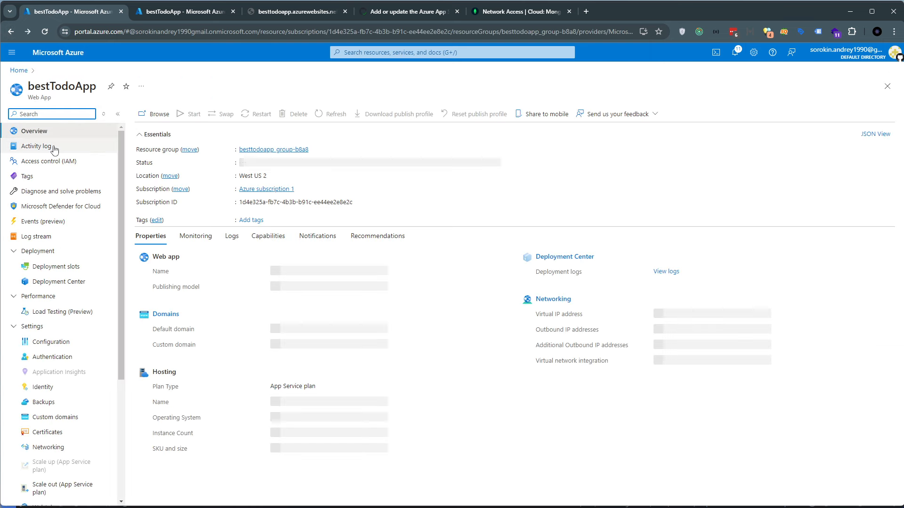
scroll(117, 239, down, 4)
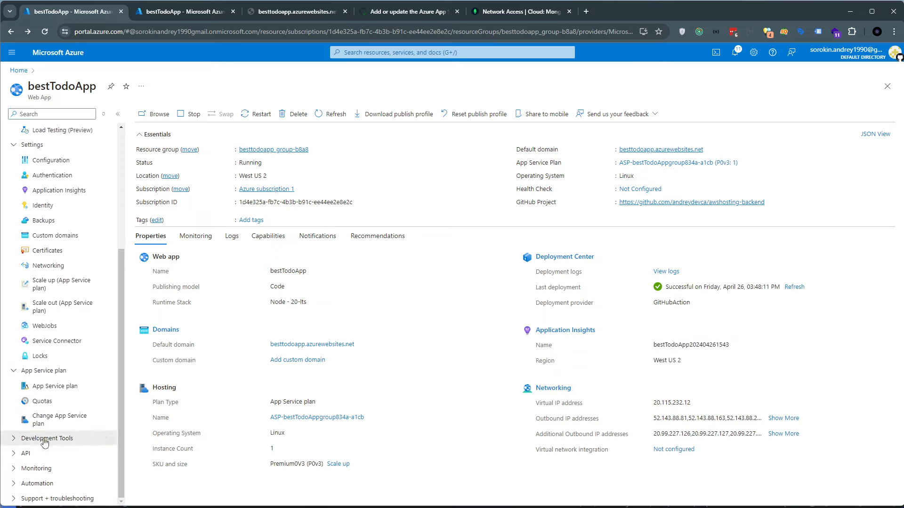
click(45, 438)
scroll(46, 449, down, 1)
click(47, 454)
scroll(47, 474, down, 1)
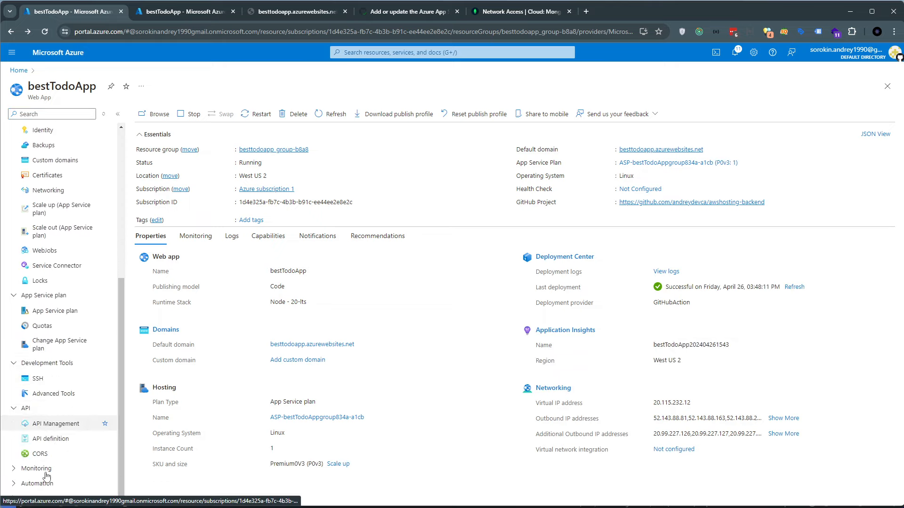
Expand bestTodoApp's Monitoring, Automation and Support + troubleshooting sections and look through the web app's full list of options
click(45, 472)
scroll(43, 476, down, 2)
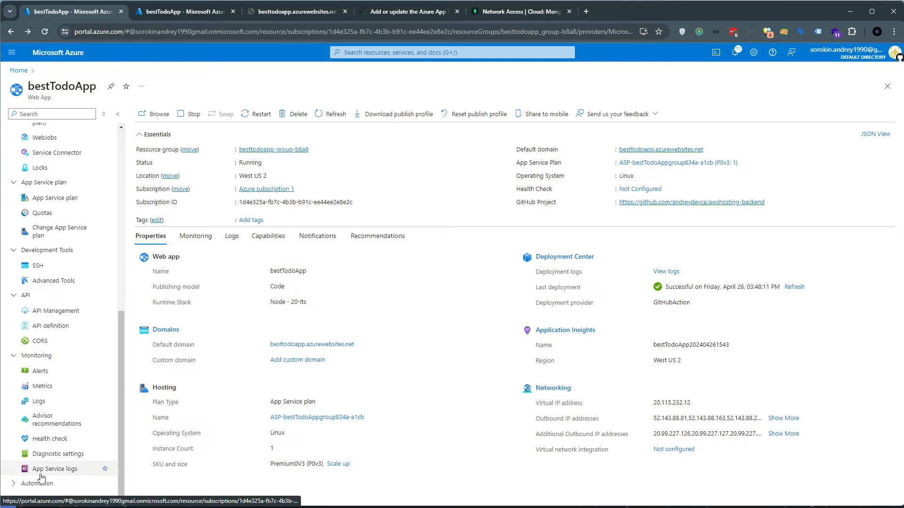
click(40, 482)
scroll(45, 481, down, 1)
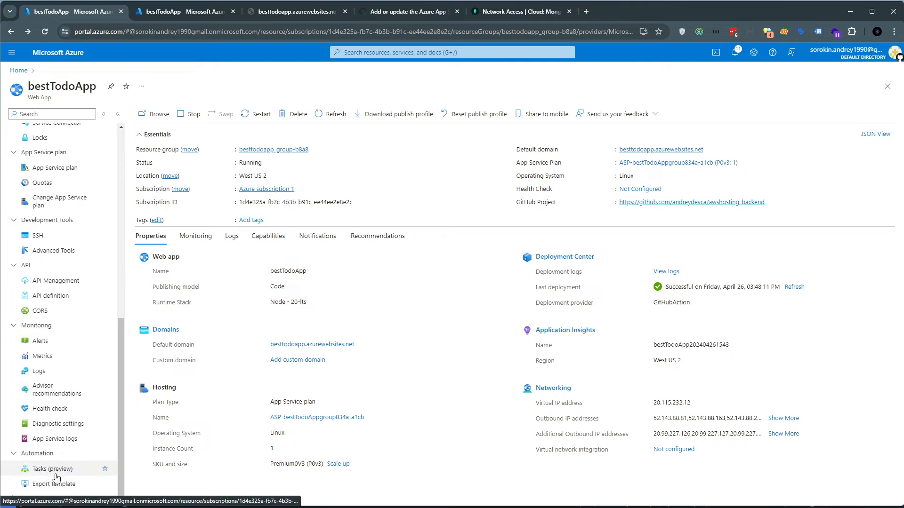
click(52, 498)
scroll(65, 464, down, 1)
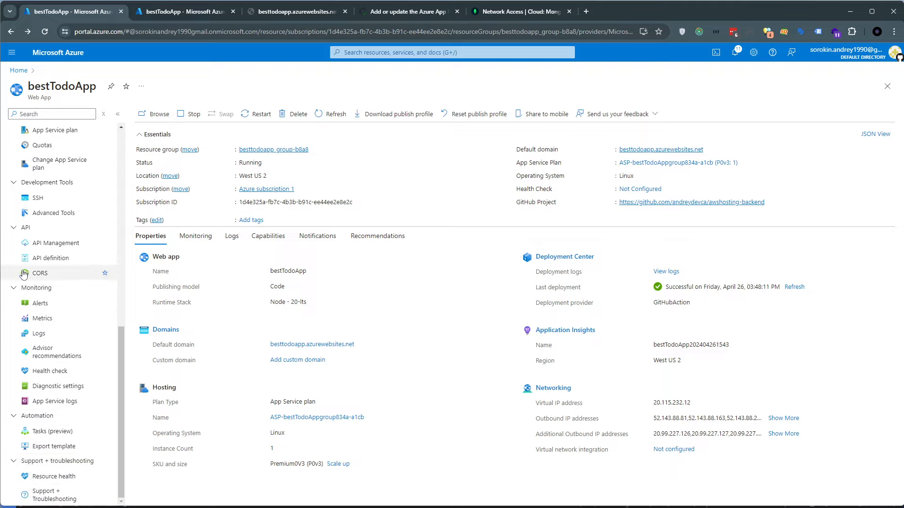
scroll(44, 288, up, 7)
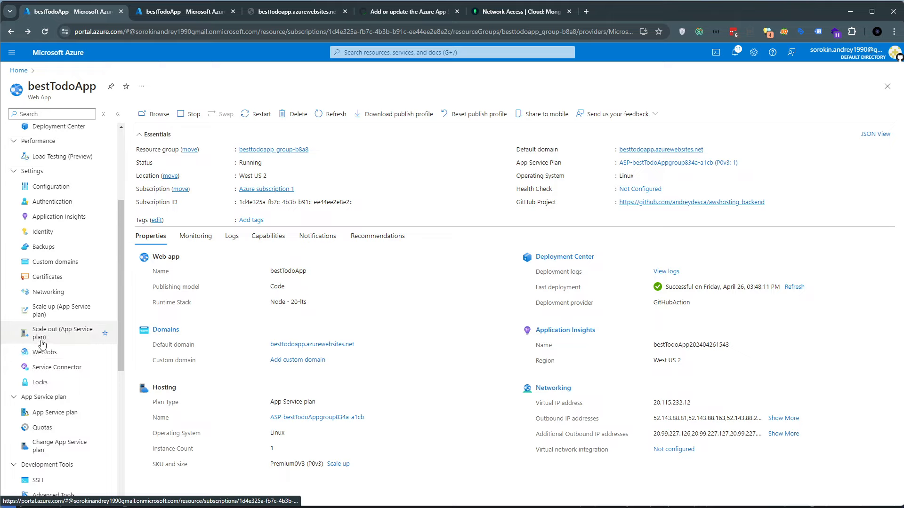
scroll(43, 330, up, 3)
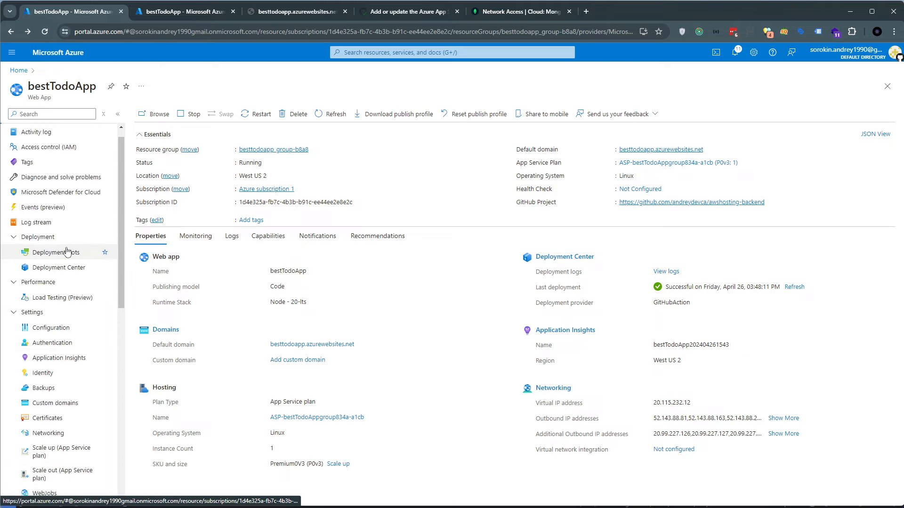
scroll(67, 252, up, 1)
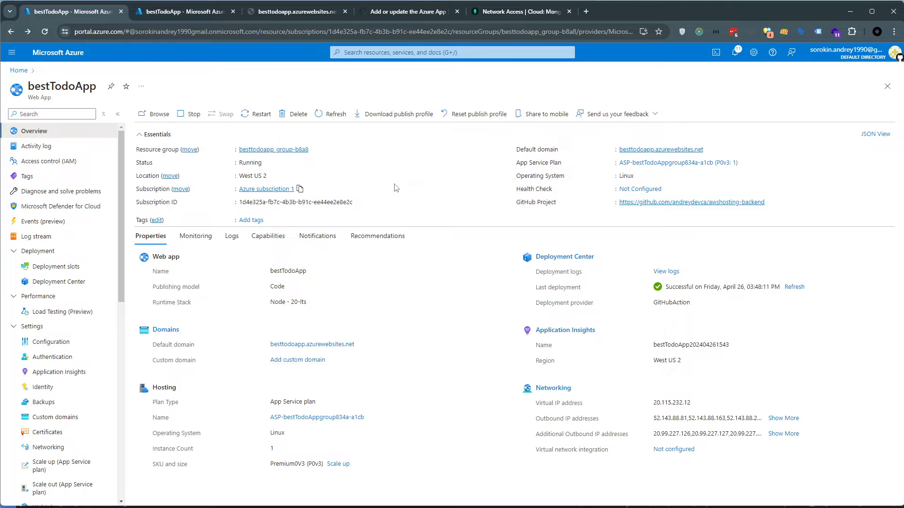
Check the deployed besttodoapp.azurewebsites.net page and review the container startup entries in bestTodoApp's Log stream
click(260, 12)
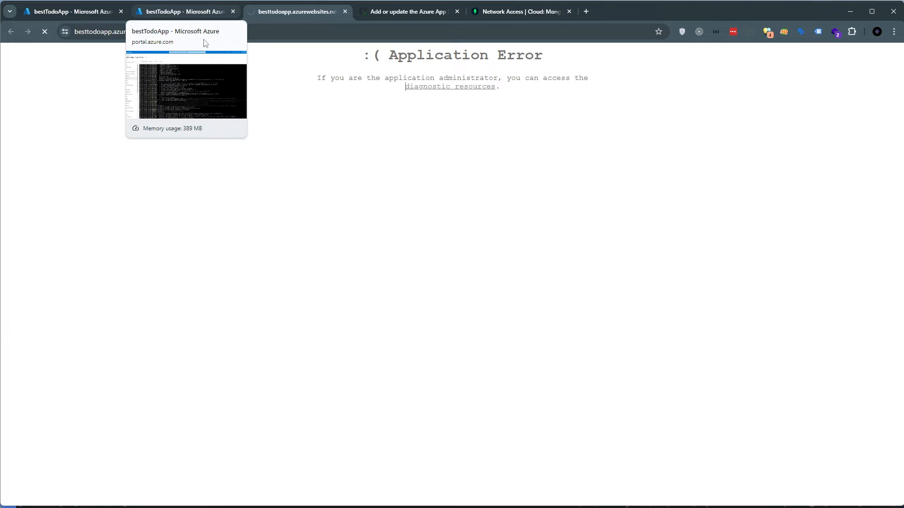
click(196, 13)
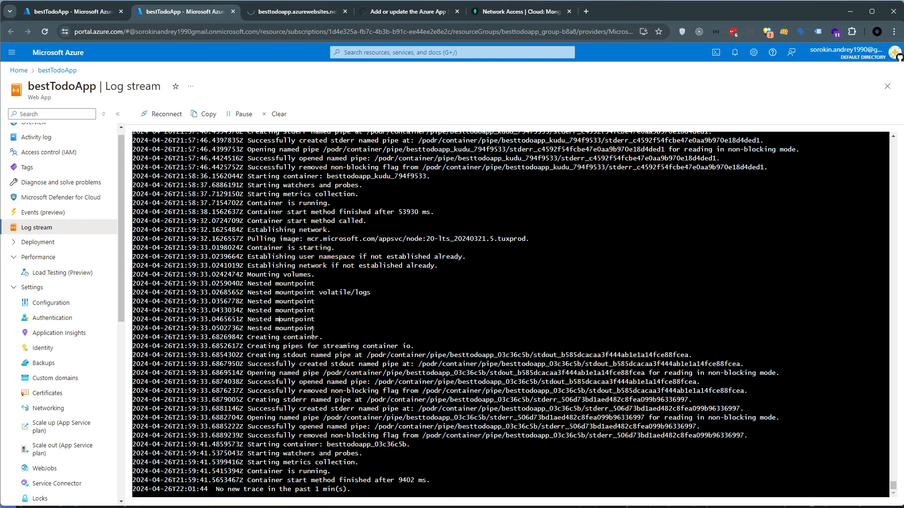
scroll(374, 453, up, 8)
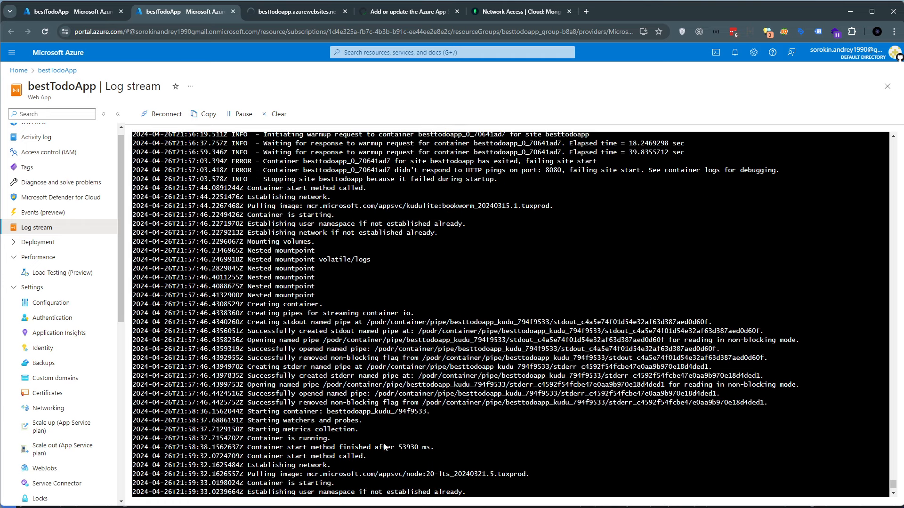
scroll(383, 440, down, 8)
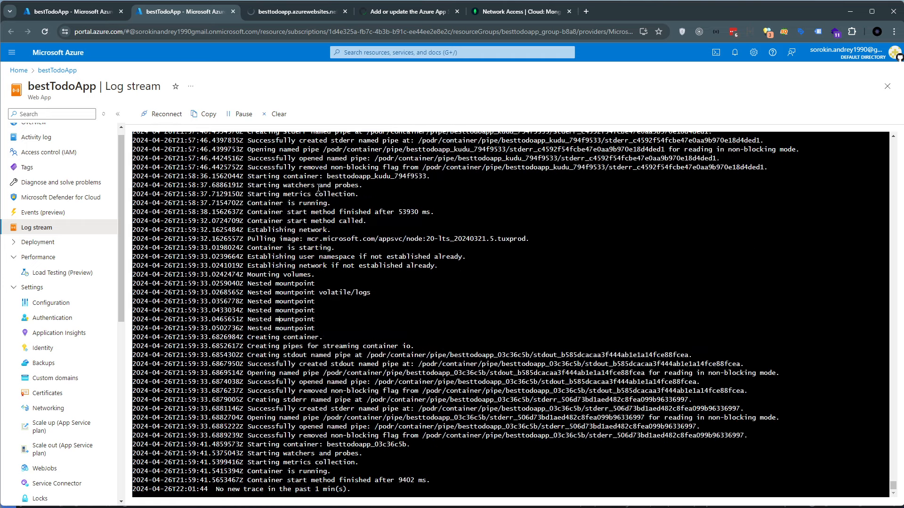
Recheck the deployed site and view the IP access list in MongoDB Atlas Network Access
click(283, 15)
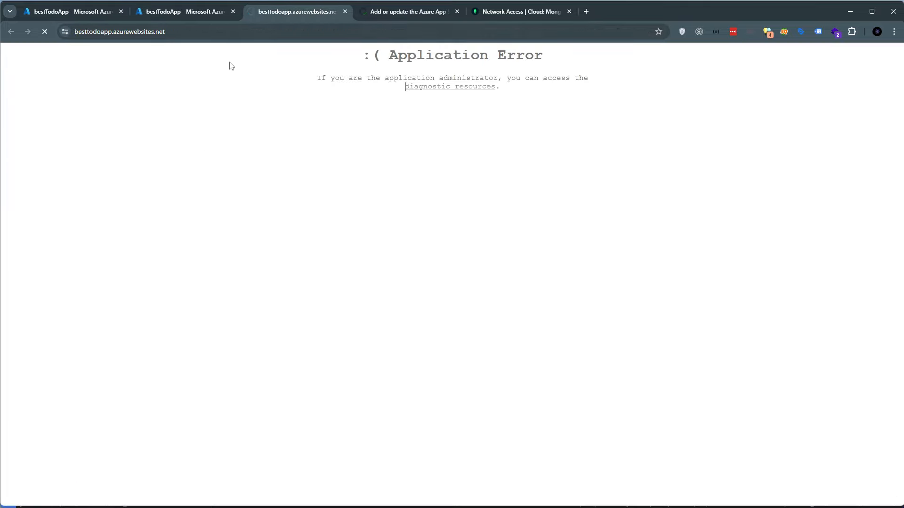
key(ctrl+l)
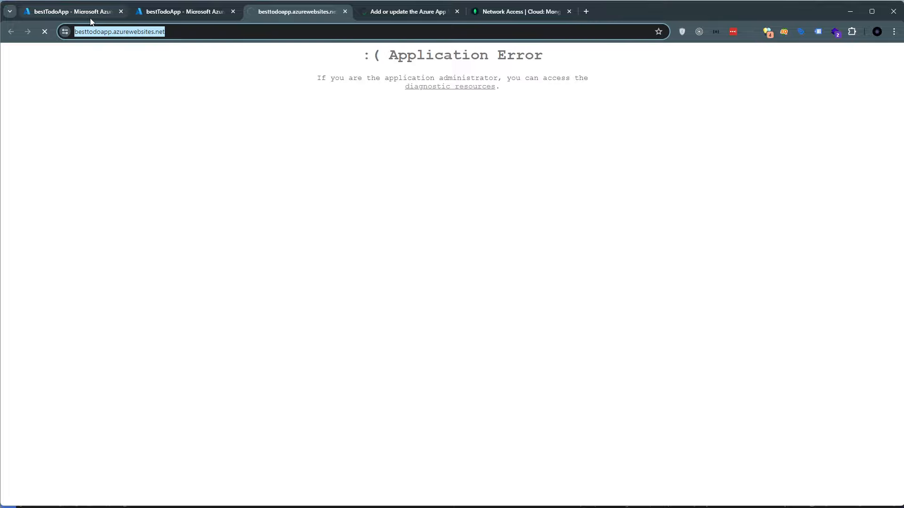
mouse_move(92, 22)
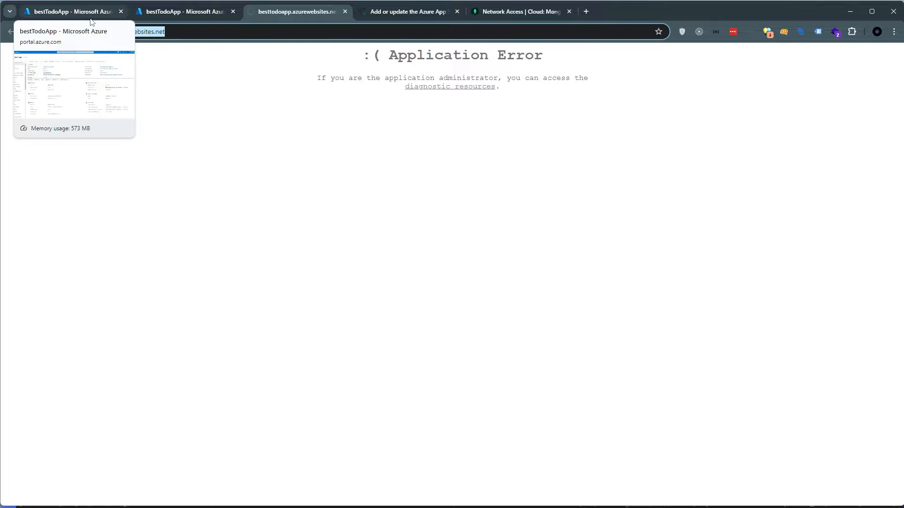
click(517, 12)
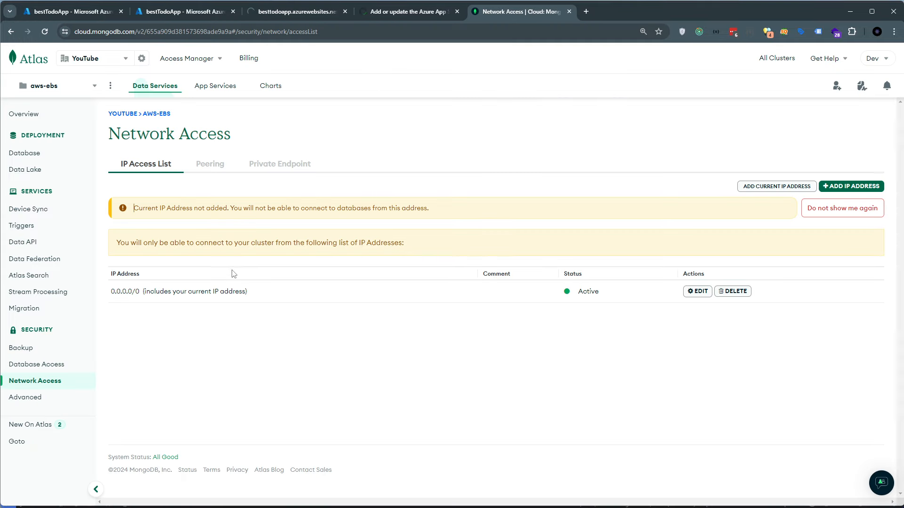
click(183, 12)
click(265, 17)
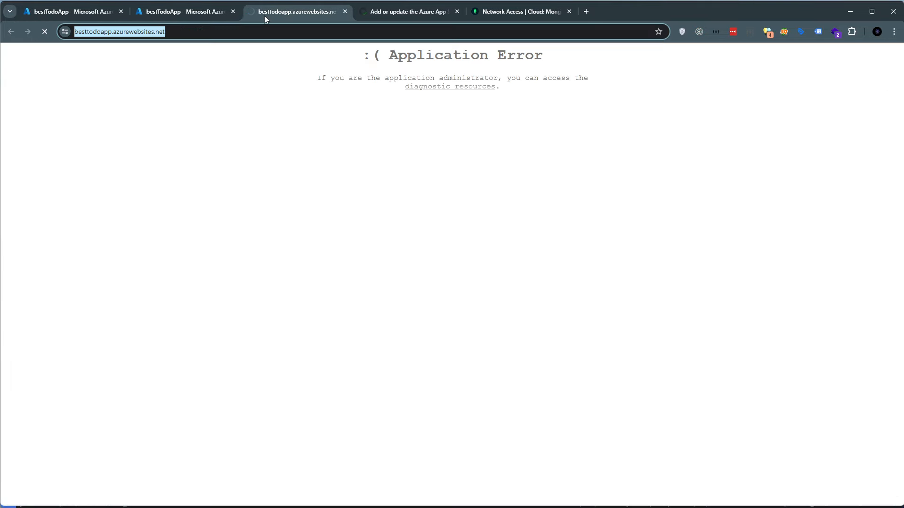
View the connection security details of besttodoapp.azurewebsites.net in the browser's site information
click(96, 155)
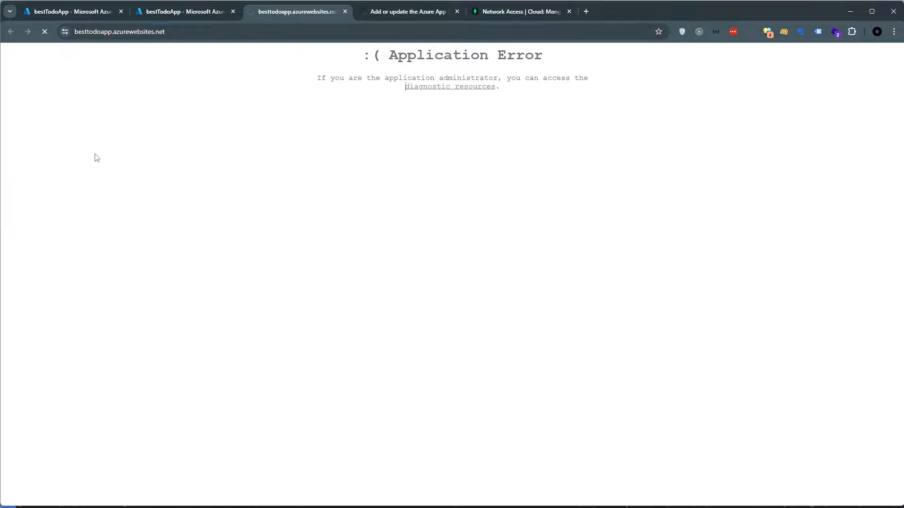
click(64, 31)
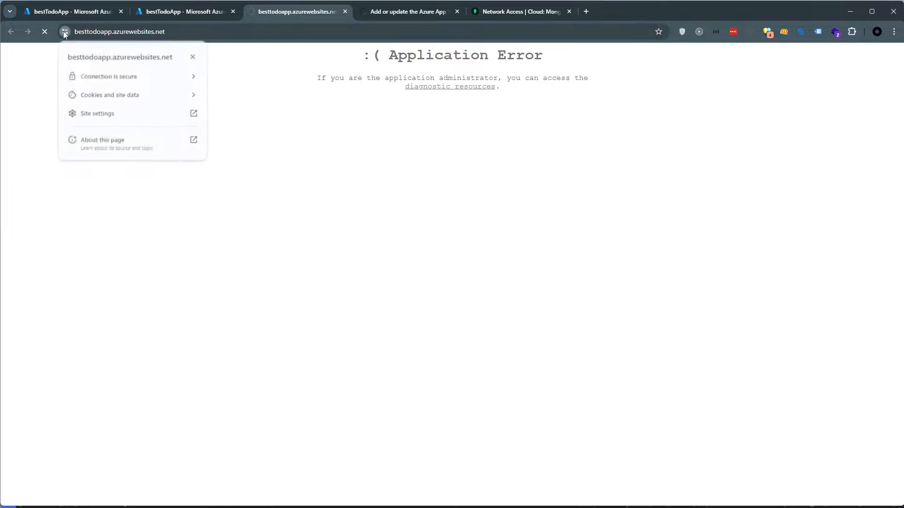
click(123, 80)
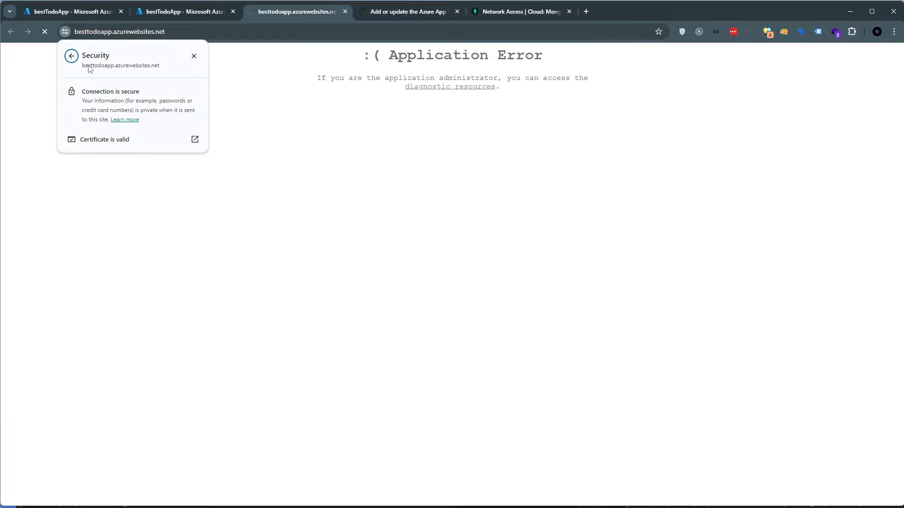